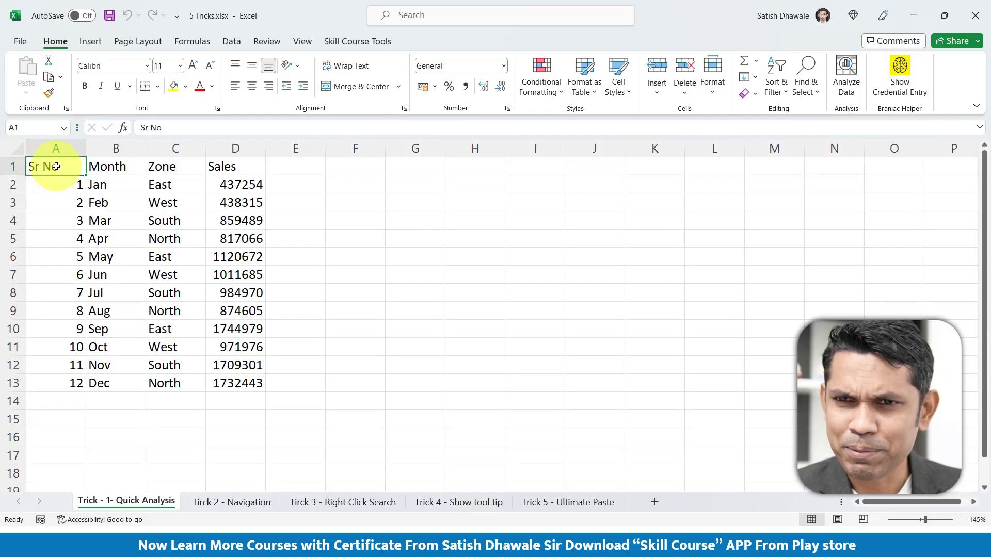
# Step: Select the whole sales table range A1:D13
pyautogui.moveTo(57, 166); pyautogui.dragTo(244, 384)
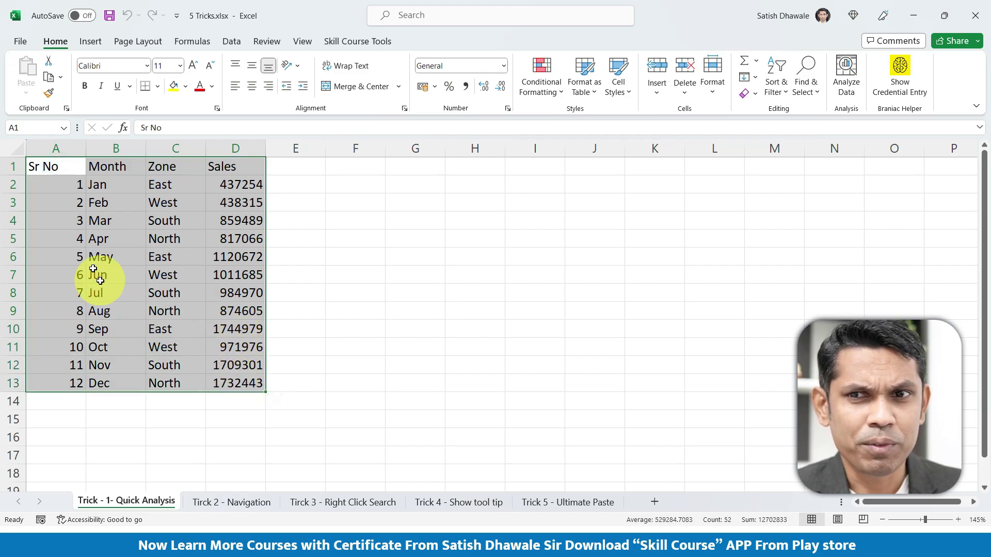
pyautogui.moveTo(126, 170); pyautogui.dragTo(240, 386)
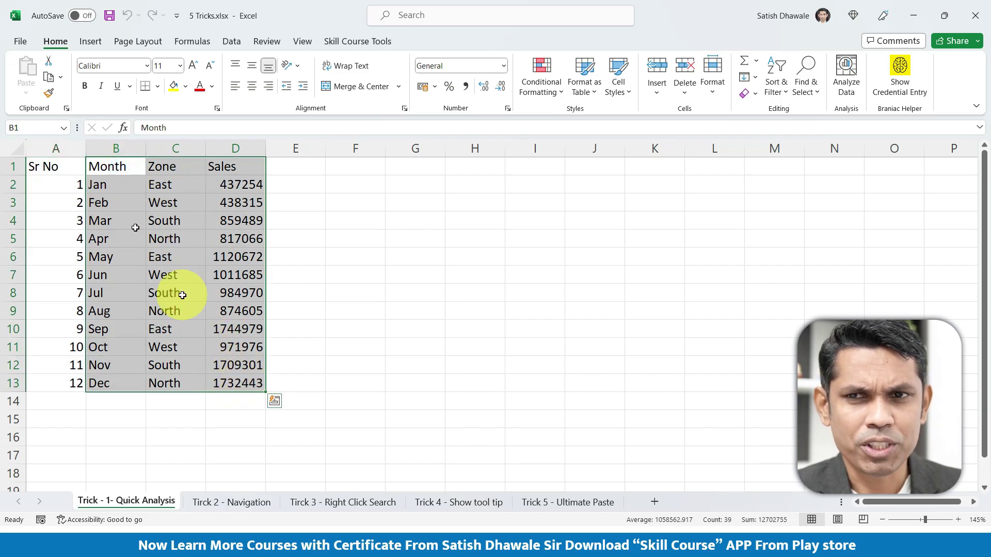
pyautogui.moveTo(65, 166); pyautogui.dragTo(227, 388)
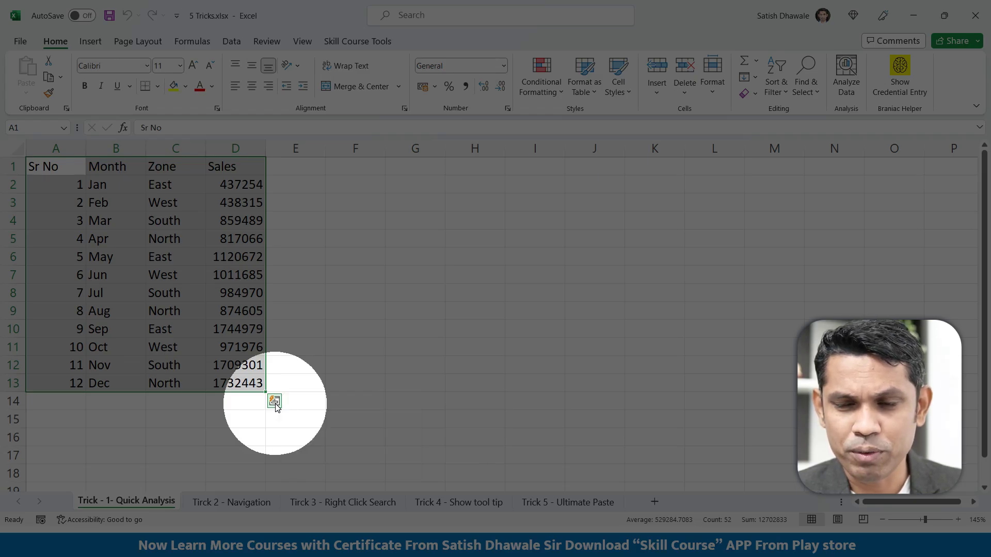
# Step: Show the Quick Analysis chart suggestions for A1:D13, such as clustered column and bar
pyautogui.click(275, 403)
pyautogui.click(275, 403)
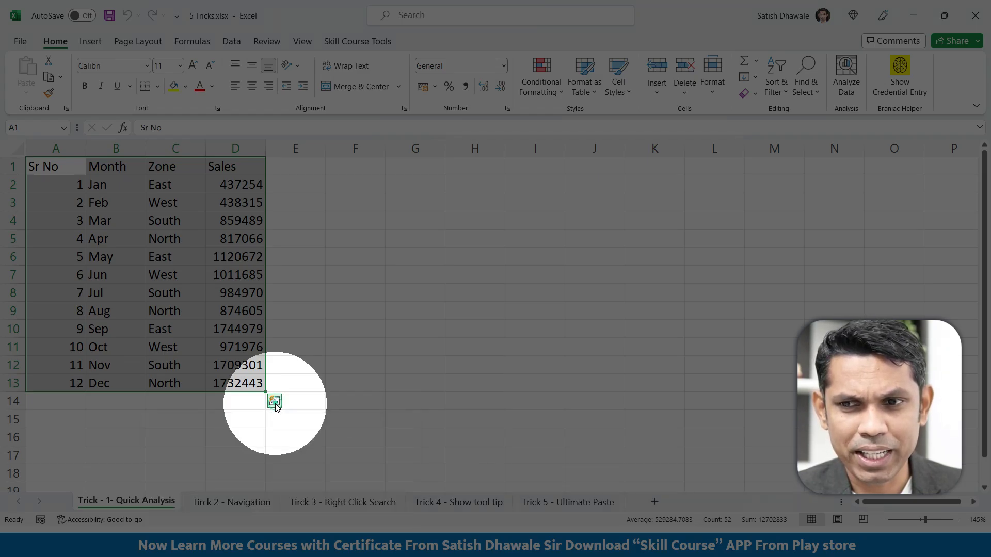
pyautogui.click(275, 404)
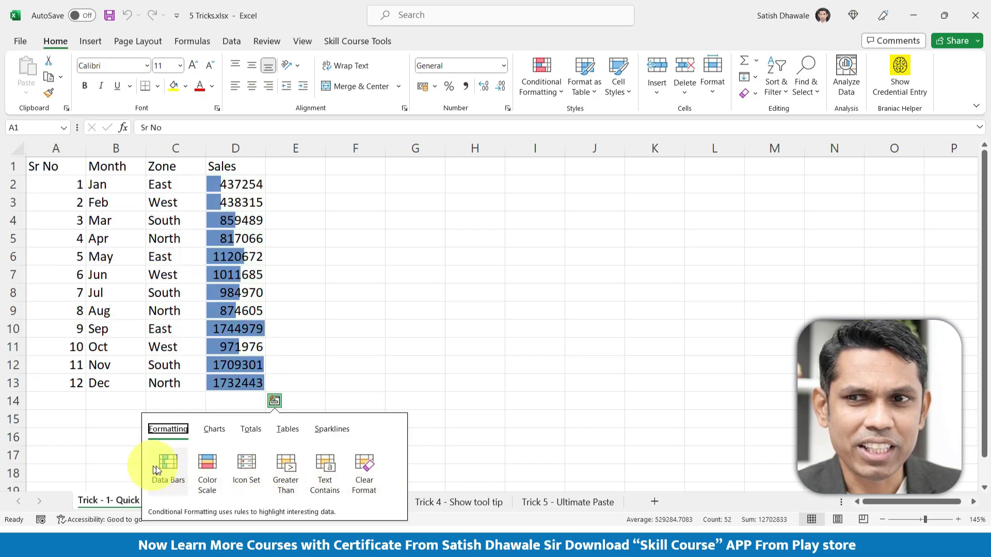
pyautogui.click(212, 432)
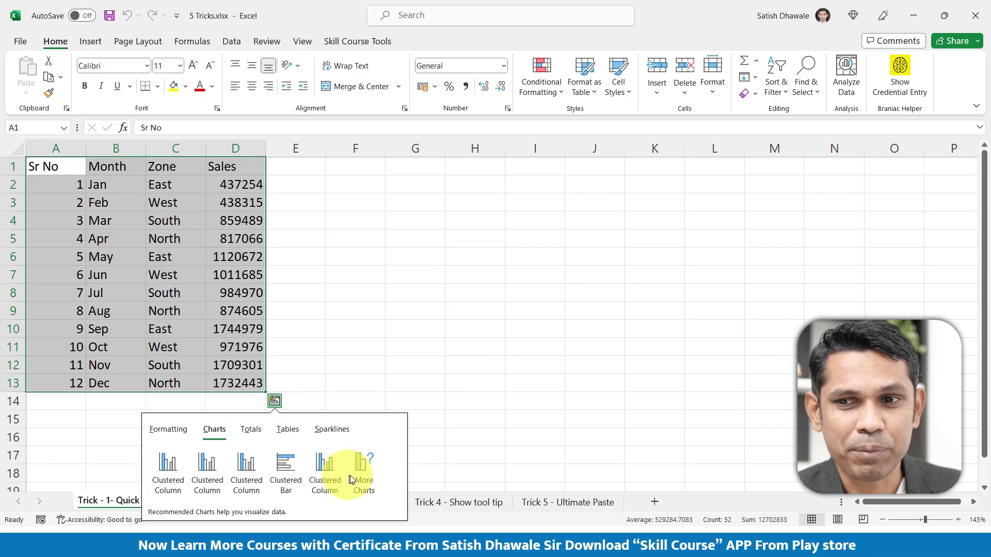
# Step: Apply the Quick Analysis Totals option Running Total to add it in column E
pyautogui.click(253, 431)
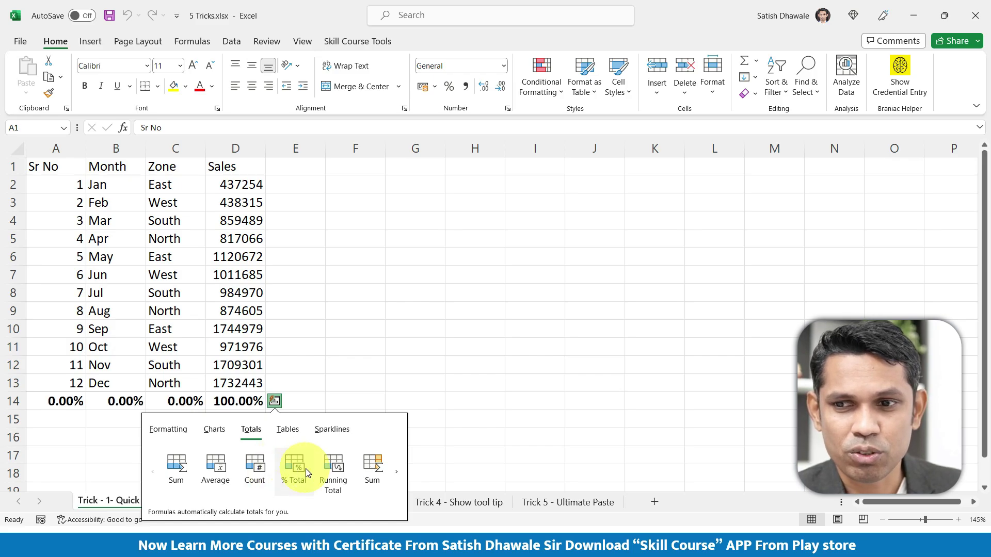
pyautogui.click(397, 472)
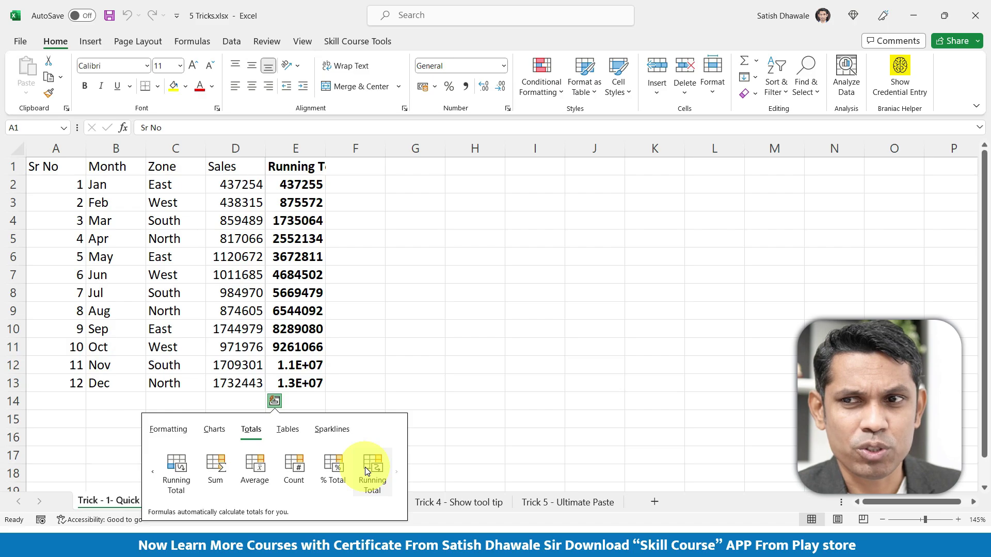
pyautogui.click(365, 467)
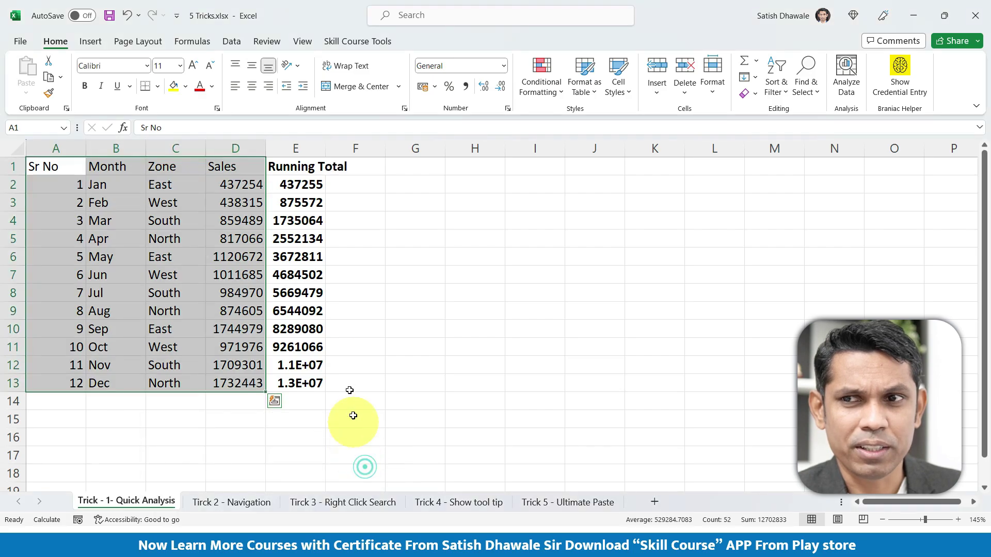
# Step: Autofit column E, check its running-total SUM formulas against the sales, then delete column E
pyautogui.doubleClick(325, 148)
pyautogui.moveTo(239, 186)
pyautogui.mouseDown()
pyautogui.moveTo(239, 203)
pyautogui.moveTo(239, 188)
pyautogui.mouseUp()
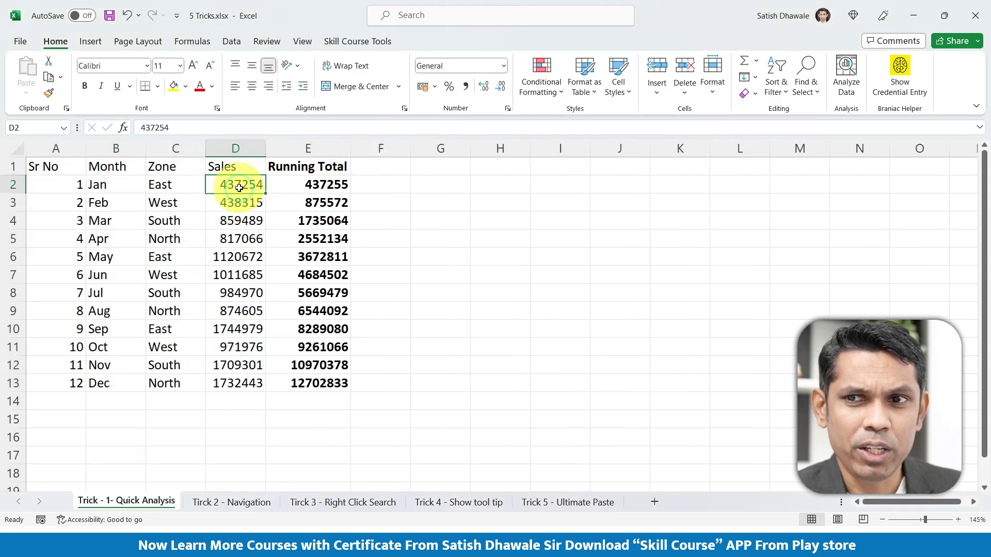
pyautogui.click(321, 184)
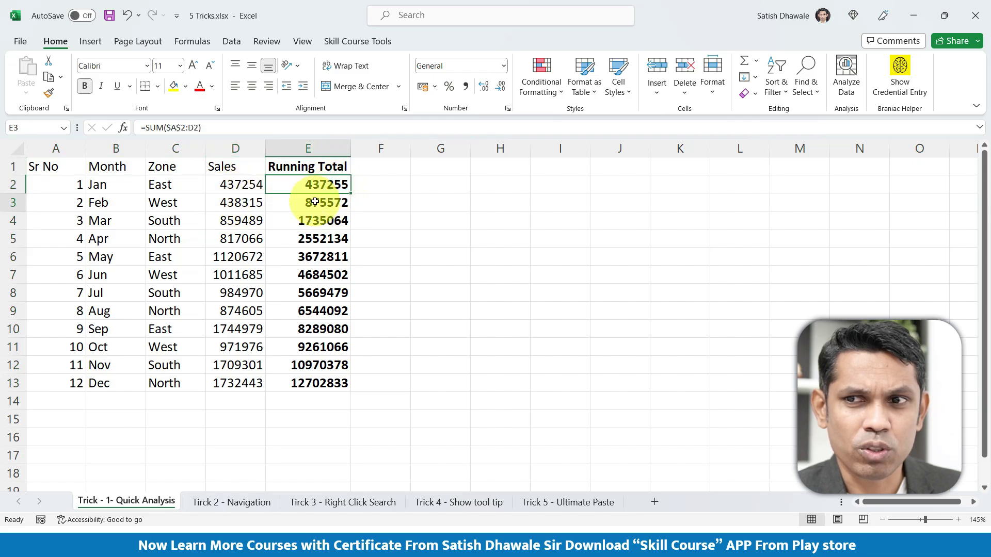
pyautogui.click(316, 202)
pyautogui.moveTo(239, 184); pyautogui.dragTo(239, 220)
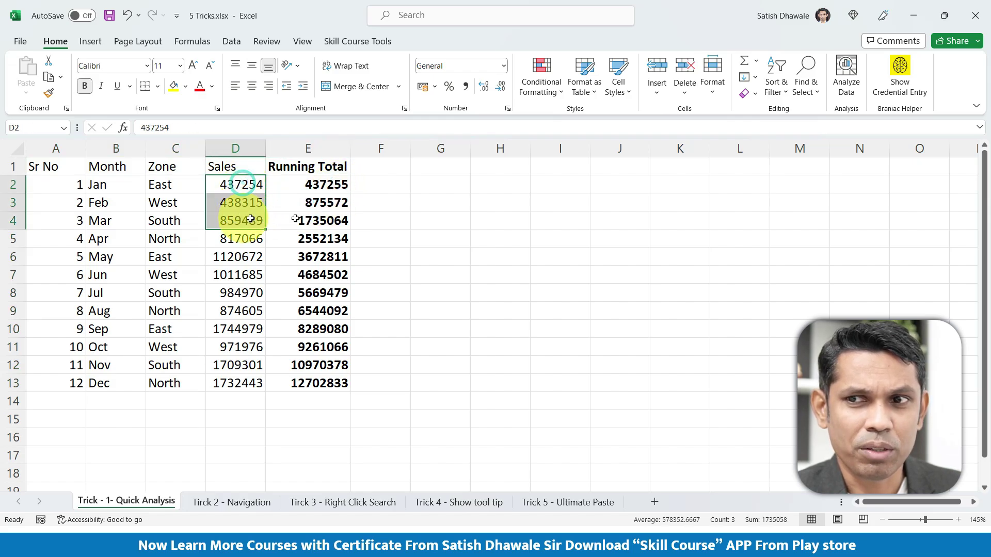
pyautogui.click(278, 221)
pyautogui.moveTo(243, 185); pyautogui.dragTo(243, 239)
pyautogui.click(291, 238)
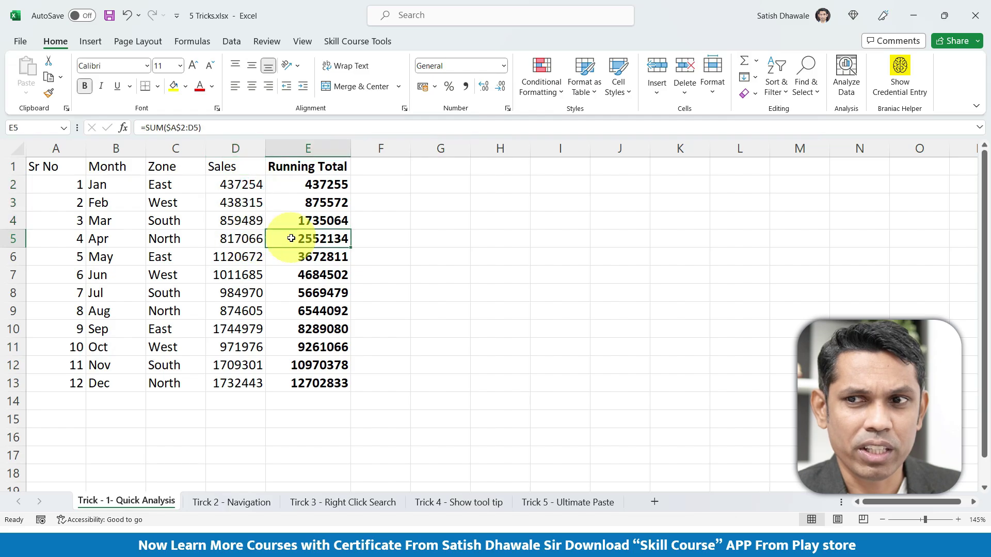
pyautogui.moveTo(241, 185); pyautogui.dragTo(241, 231)
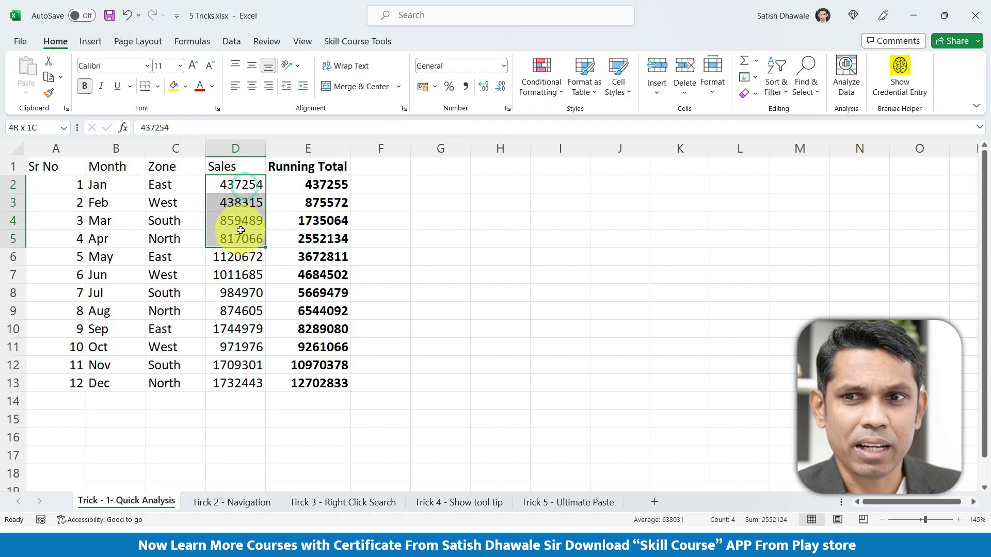
pyautogui.click(304, 243)
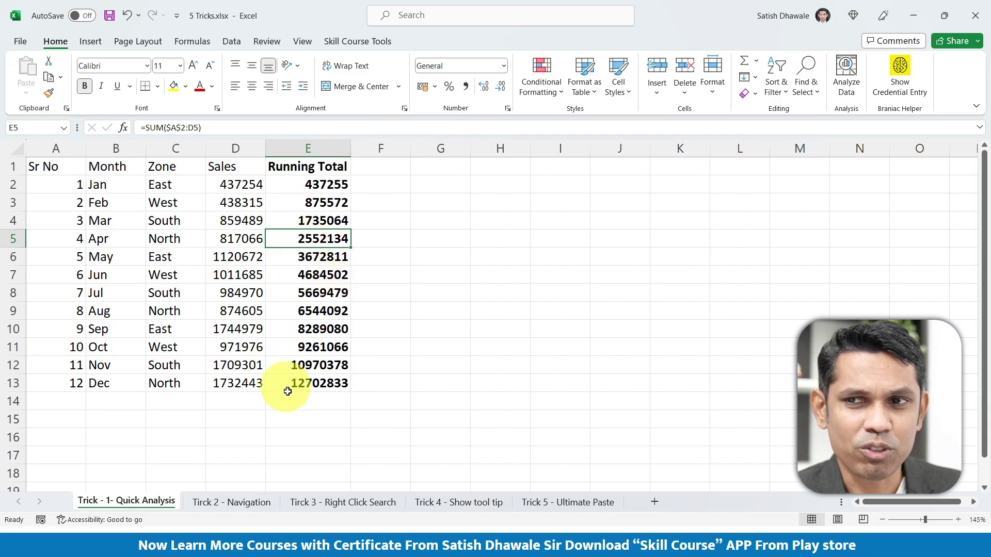
pyautogui.click(322, 153)
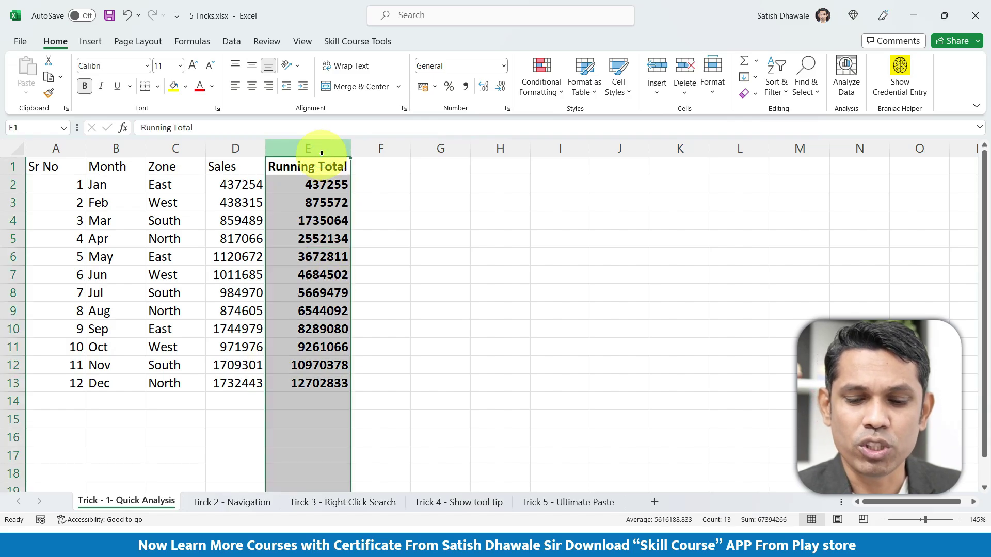
pyautogui.hotkey('ctrl', '-')
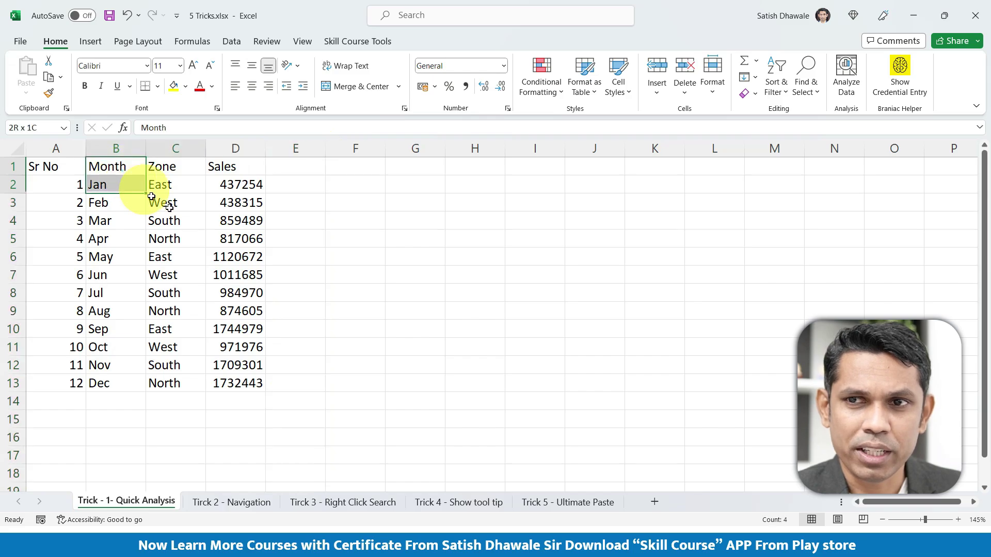
# Step: Add a % Total column for B1:D13 through the Quick Analysis Totals gallery
pyautogui.moveTo(122, 170); pyautogui.dragTo(264, 378)
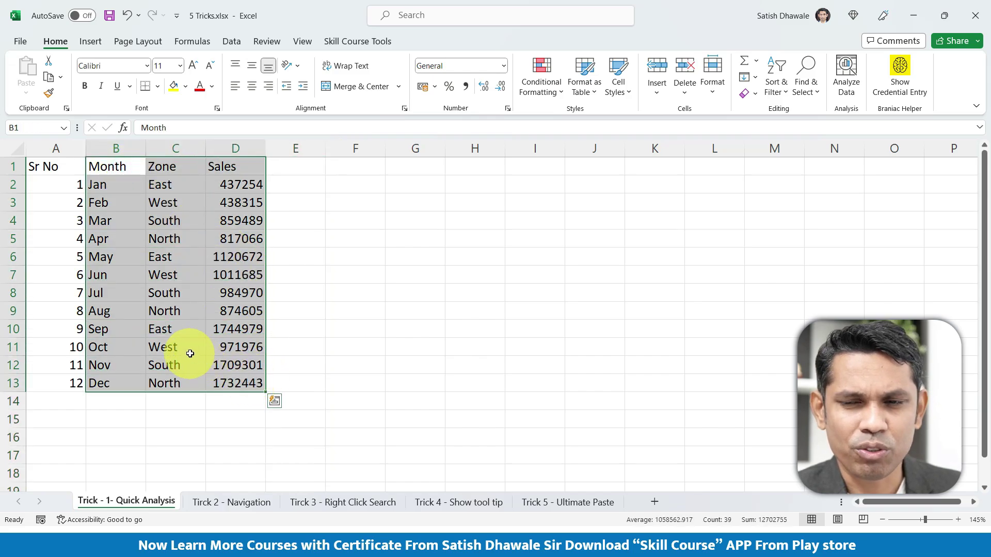
pyautogui.click(275, 402)
pyautogui.click(214, 429)
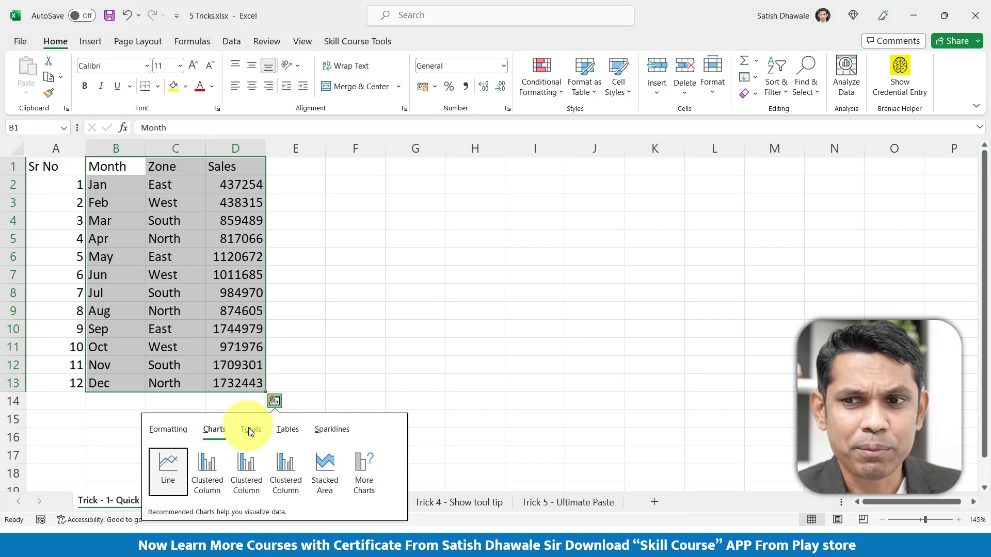
pyautogui.click(250, 430)
pyautogui.click(398, 472)
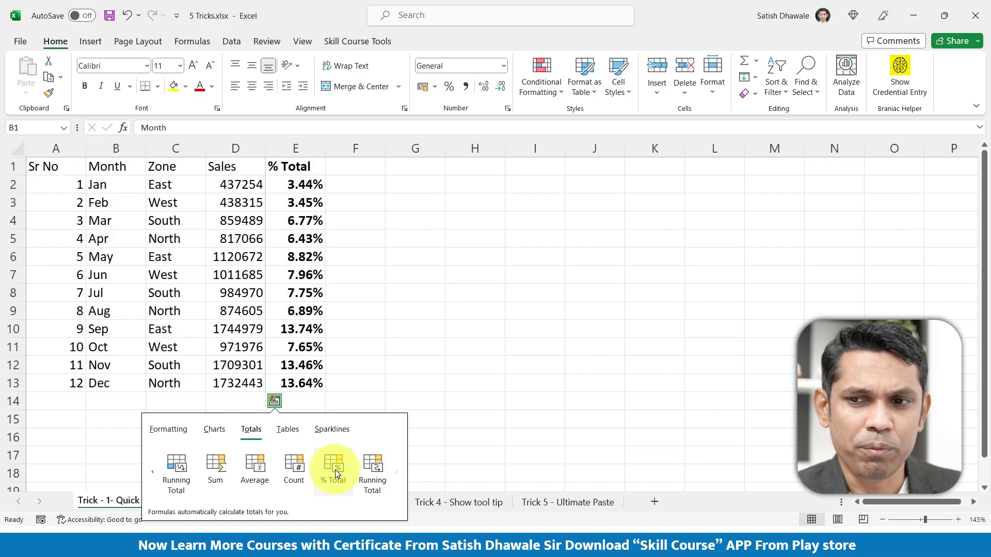
pyautogui.click(335, 470)
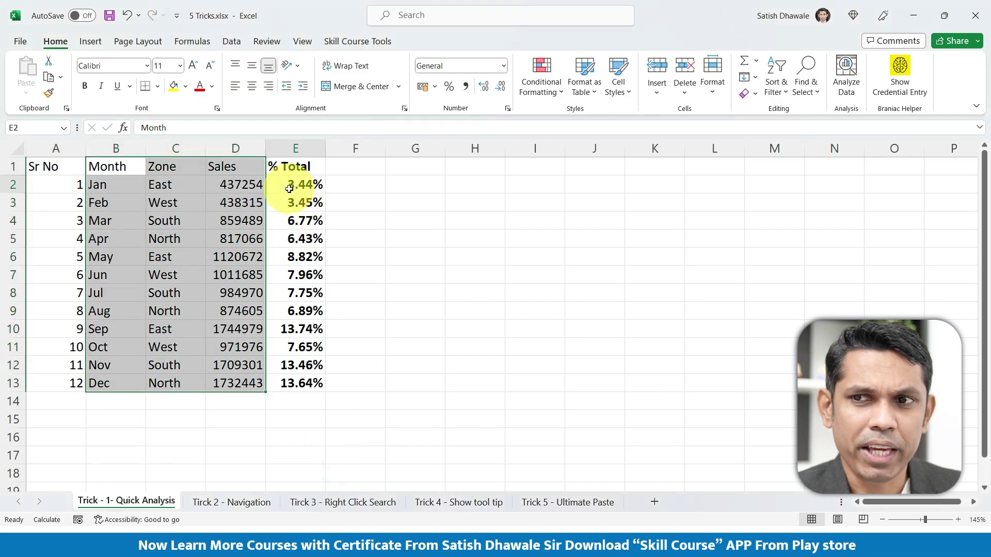
# Step: Check the % Total formulas, then clear the figures in E2:E13
pyautogui.click(289, 189)
pyautogui.moveTo(228, 184); pyautogui.dragTo(231, 390)
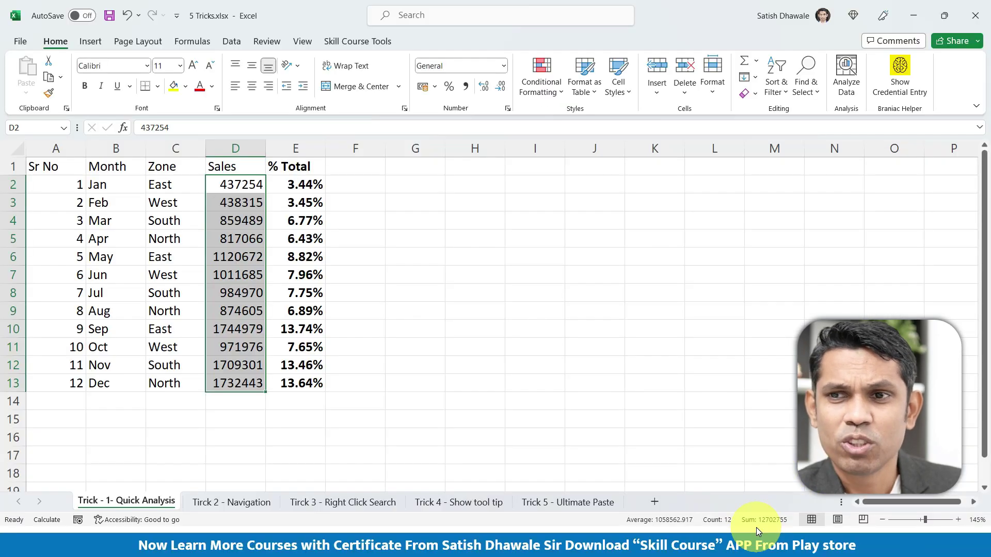
pyautogui.click(274, 179)
pyautogui.moveTo(225, 184); pyautogui.dragTo(302, 384)
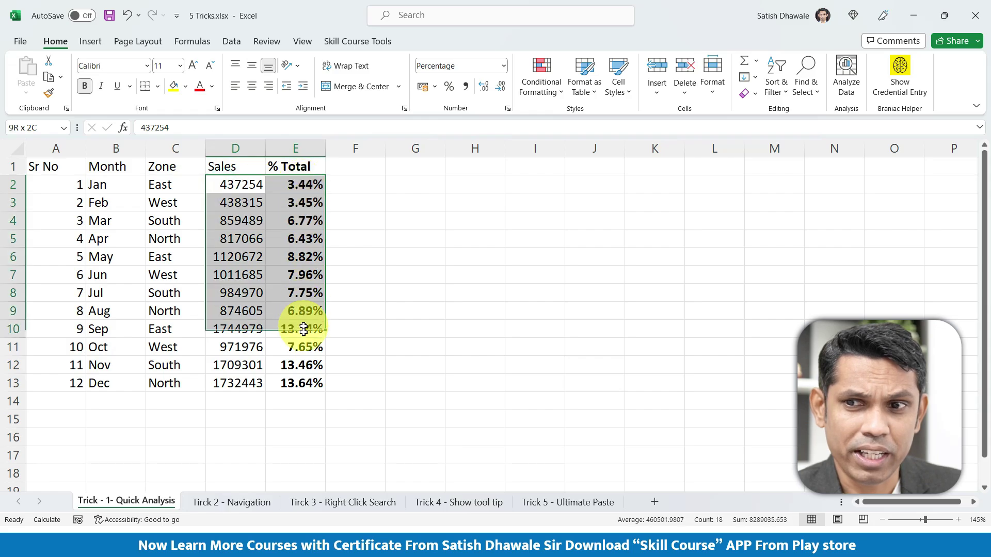
pyautogui.click(299, 184)
pyautogui.moveTo(299, 184); pyautogui.dragTo(290, 381)
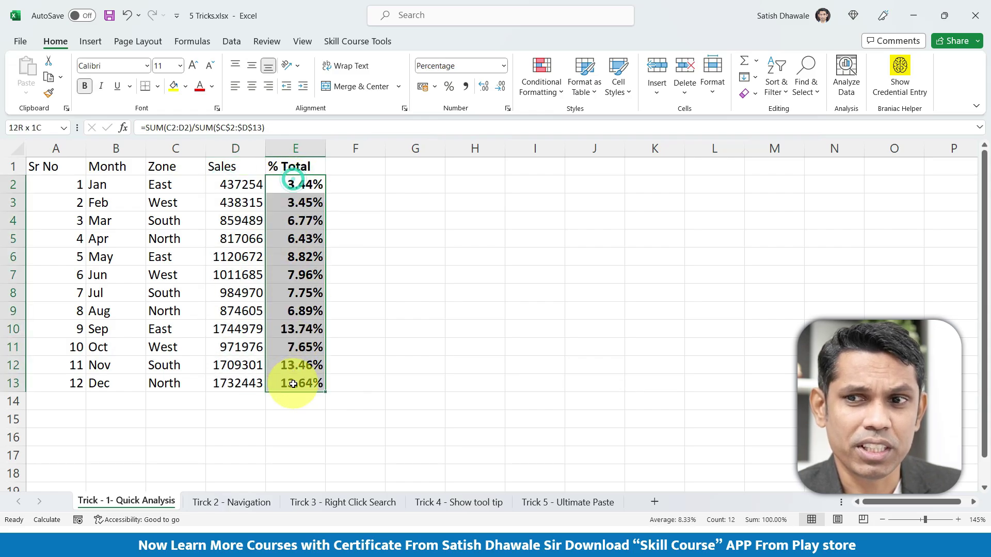
pyautogui.press('Delete')
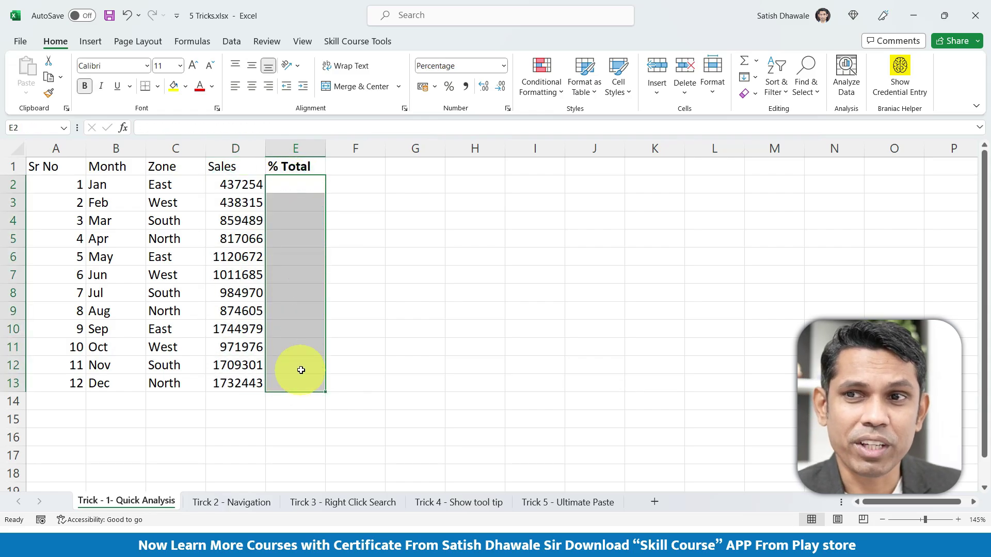
# Step: Clear the % Total header in E1 and select the Month, Zone and Sales data
pyautogui.click(301, 159)
pyautogui.press('Delete')
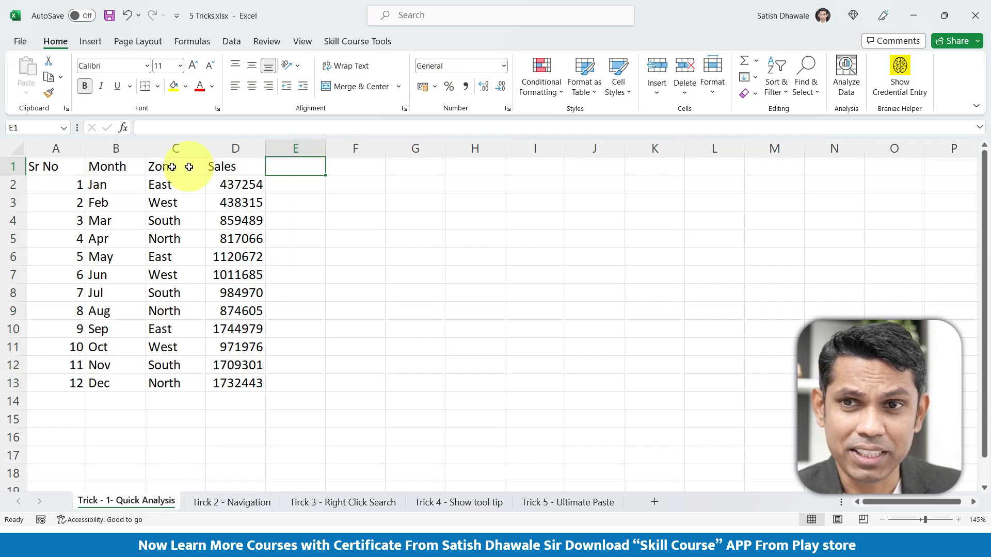
pyautogui.moveTo(116, 166); pyautogui.dragTo(255, 382)
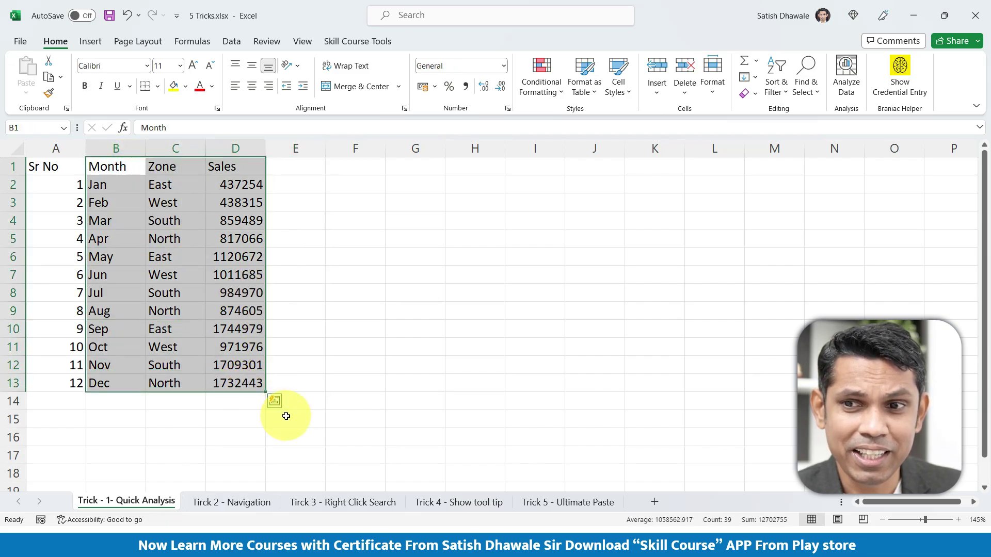
# Step: Create the Quick Analysis PivotTable on a new Sheet1, summing Sr No by Zone
pyautogui.click(275, 402)
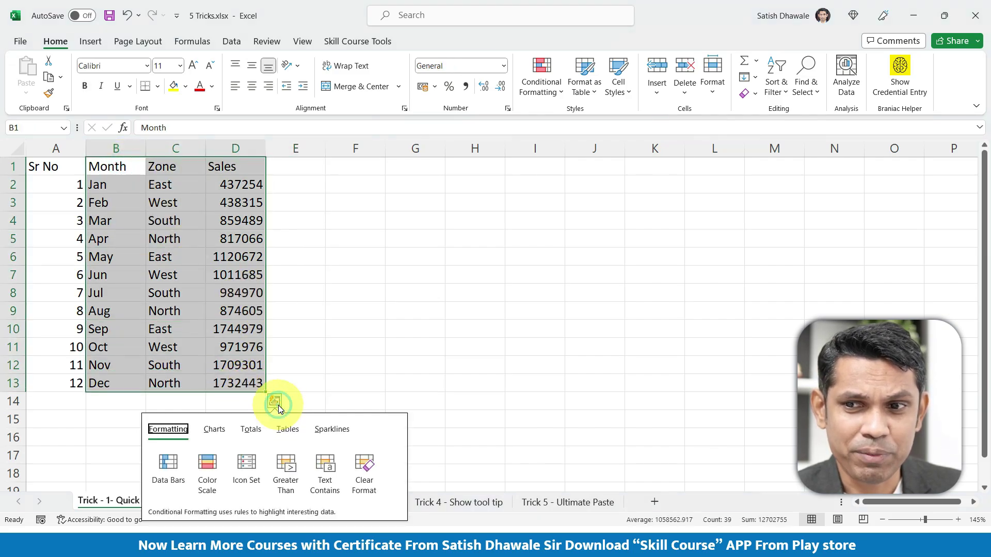
pyautogui.click(288, 432)
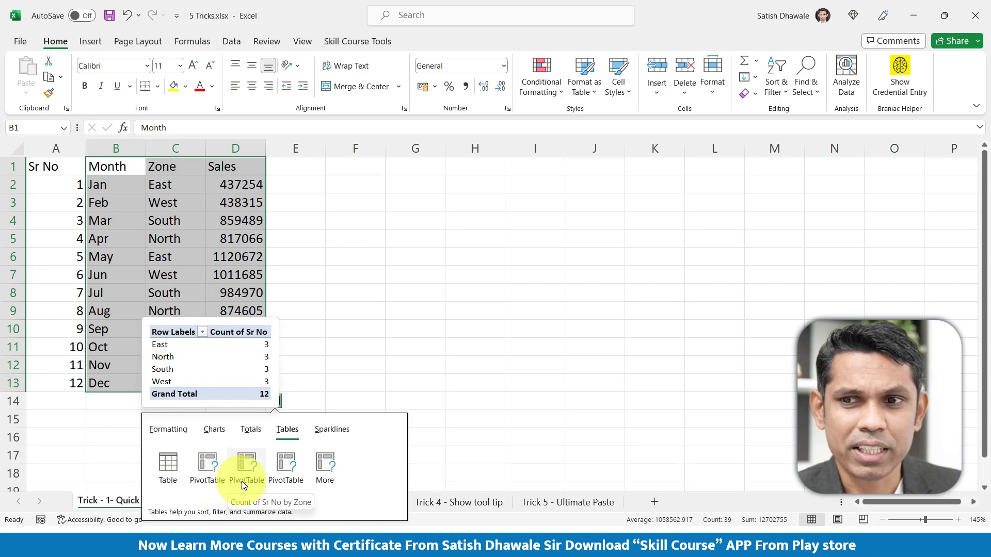
pyautogui.click(287, 468)
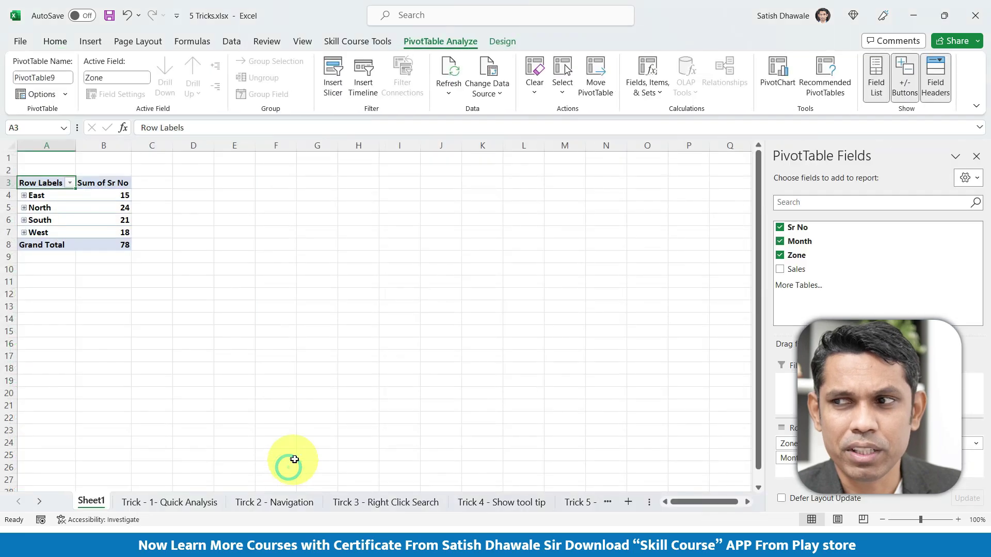
# Step: Expand East, North, South and West to list months, then return to Trick - 1- Quick Analysis
pyautogui.click(24, 196)
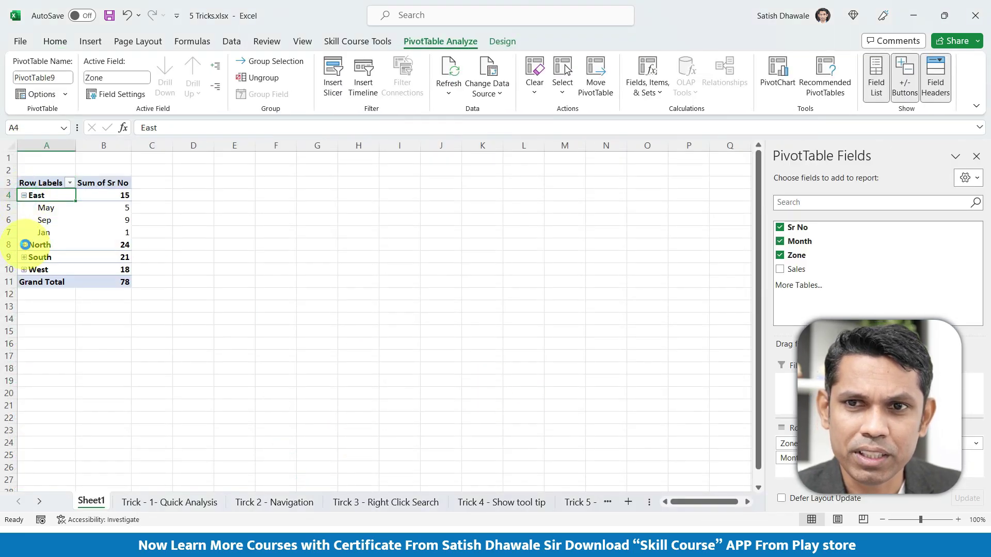
pyautogui.click(25, 245)
pyautogui.click(24, 294)
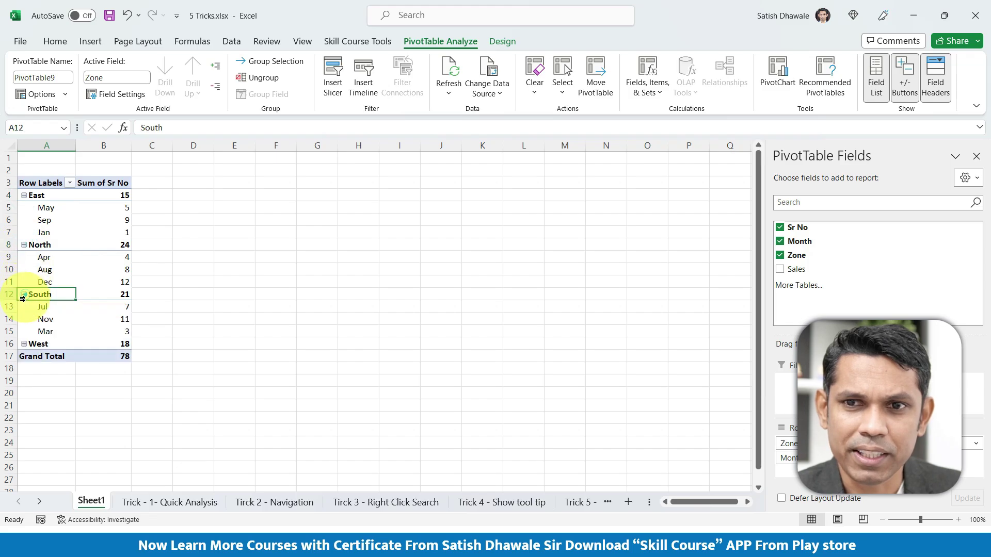
pyautogui.click(23, 345)
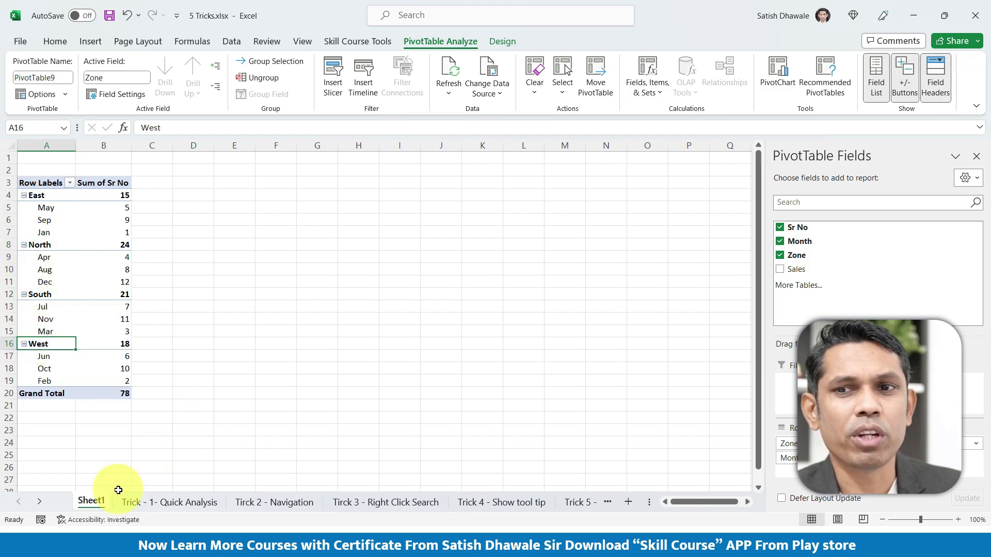
pyautogui.click(162, 504)
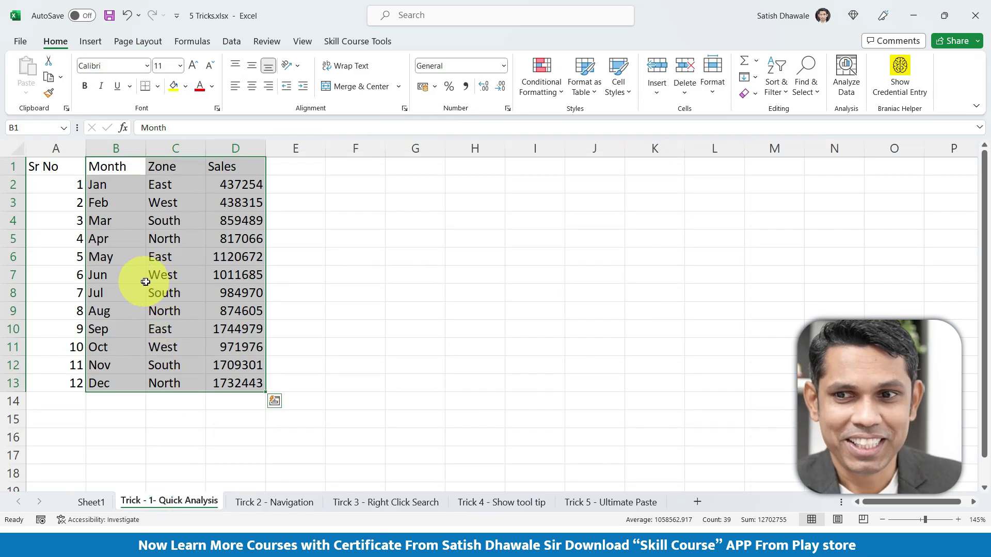
# Step: Browse the Quick Analysis Tables and Sparklines suggestions, then move to the Tirck 2 - Navigation sheet
pyautogui.click(278, 405)
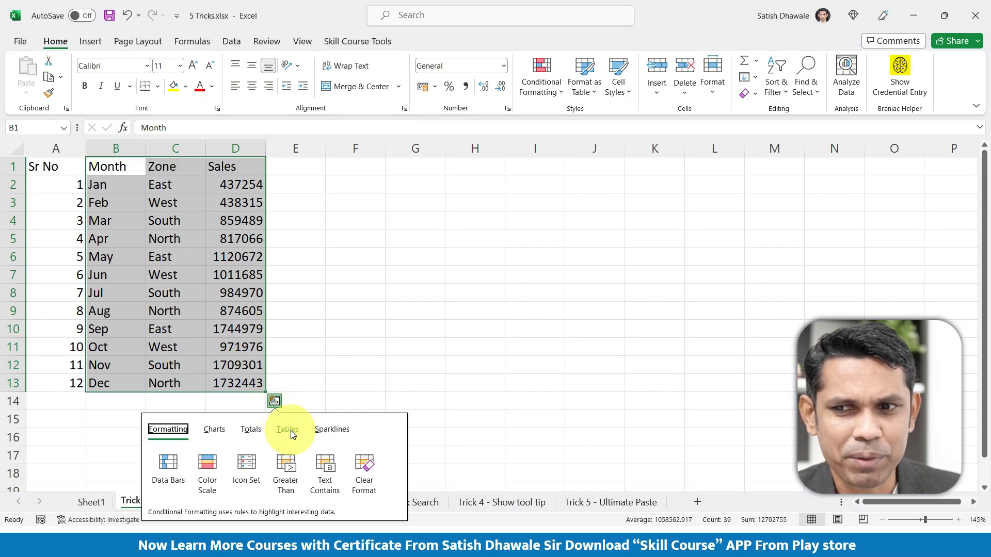
pyautogui.click(290, 430)
pyautogui.click(335, 430)
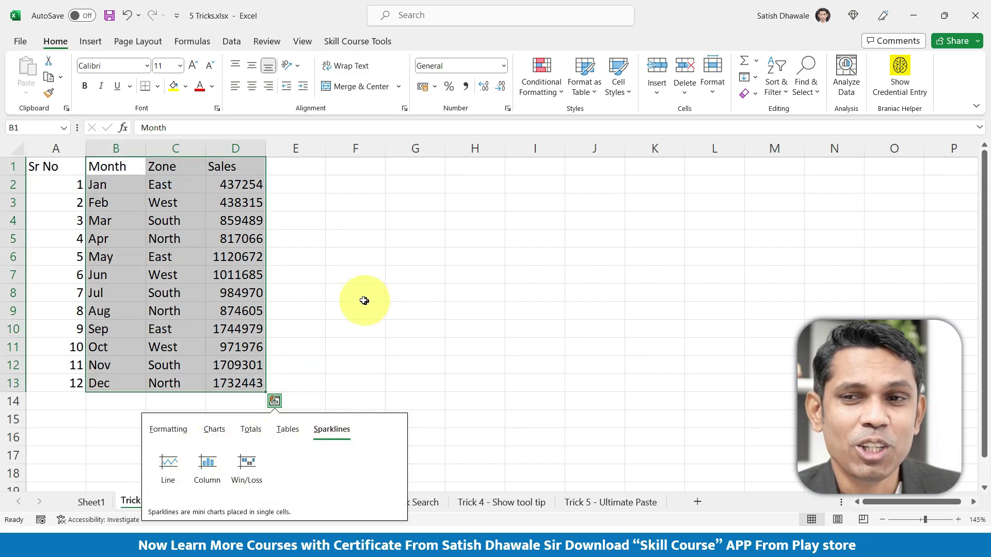
pyautogui.click(231, 287)
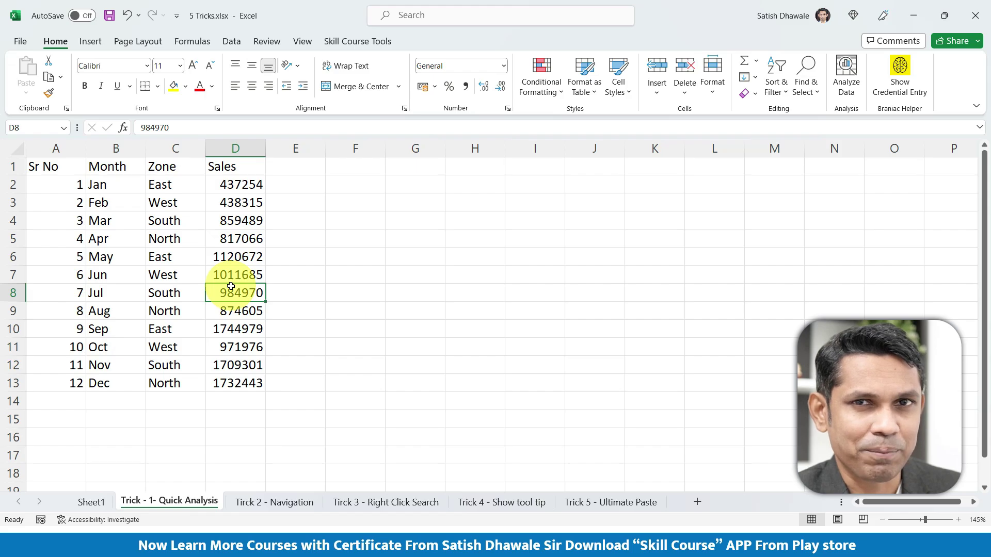
pyautogui.hotkey('ctrl', 'pagedown')
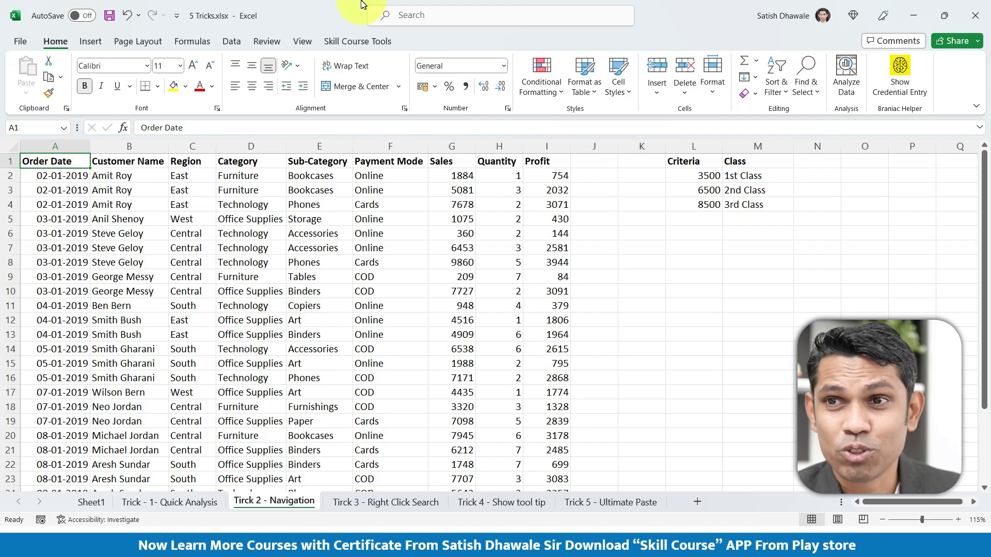
# Step: Show the Navigation pane from the View tab and expand the sheet entries to list their tables
pyautogui.click(303, 43)
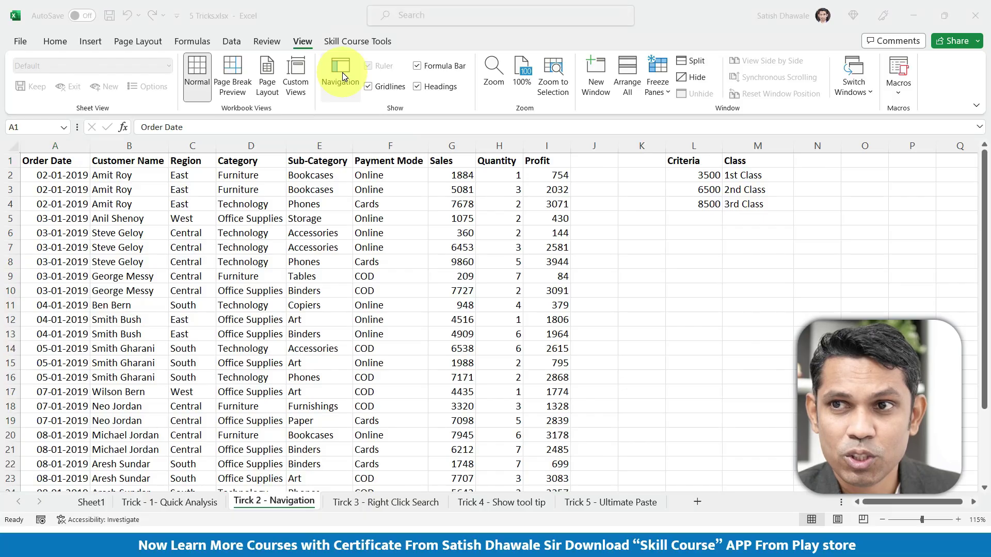
pyautogui.click(341, 76)
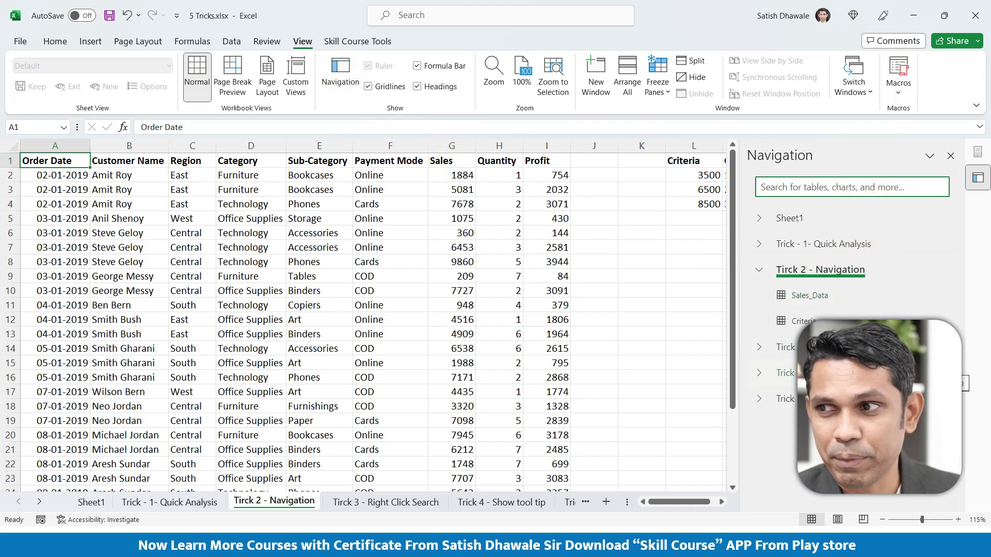
pyautogui.click(760, 270)
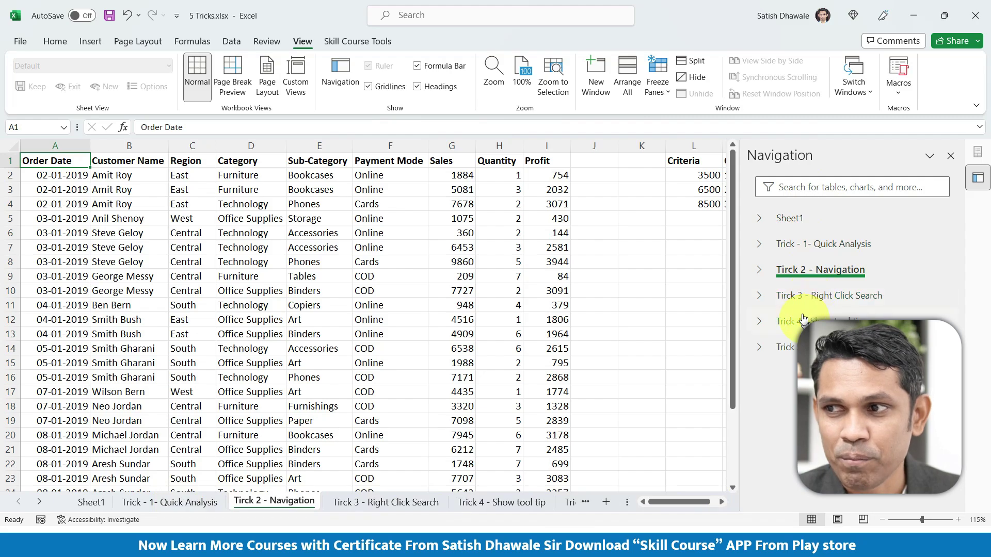
pyautogui.click(761, 245)
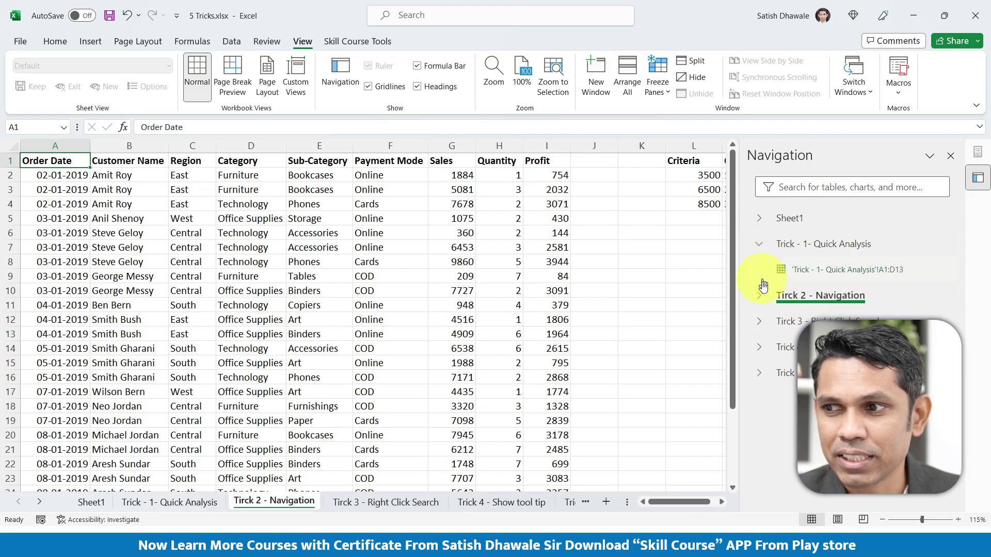
pyautogui.click(758, 297)
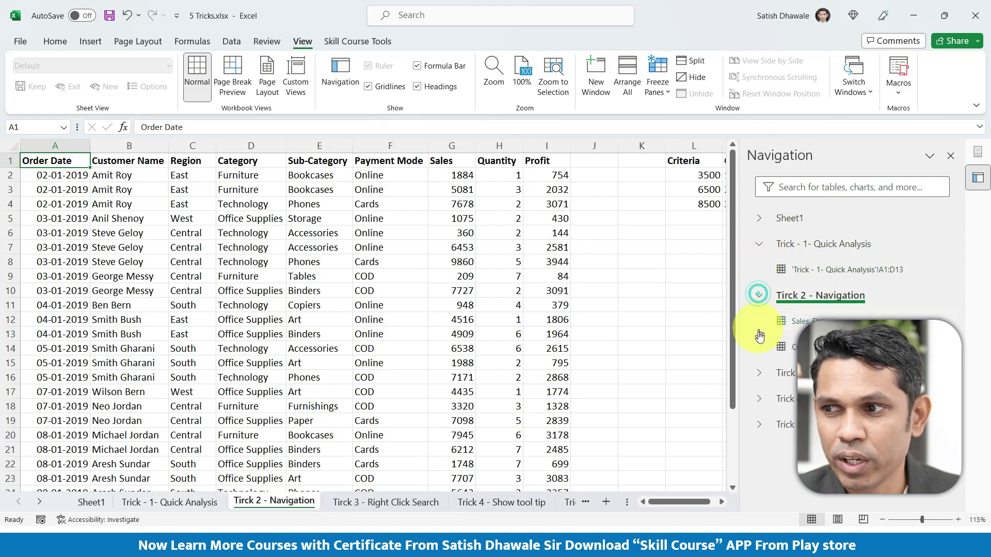
pyautogui.click(757, 372)
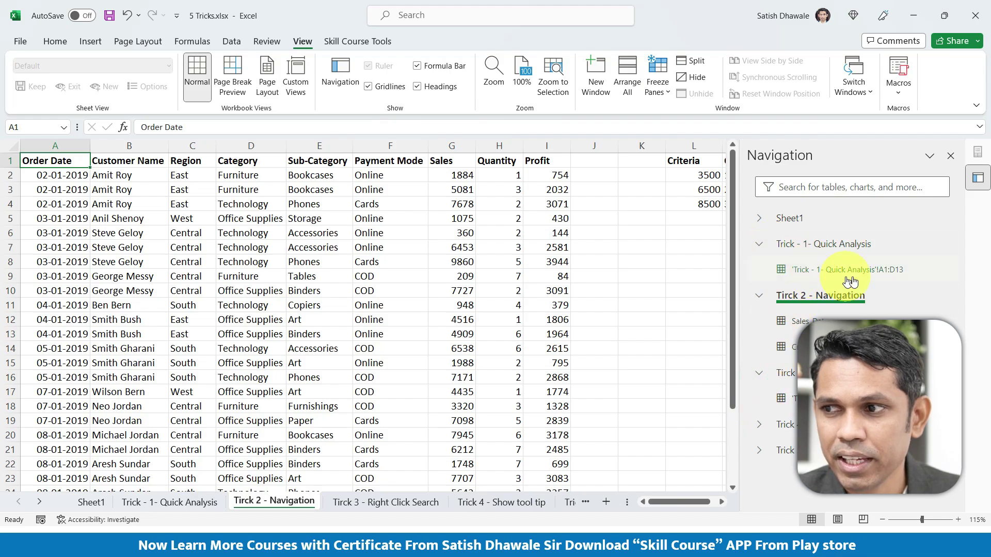
# Step: Jump to the Trick 1 data, then select Sales_Data and the Criteria table on Tirck 2
pyautogui.click(193, 512)
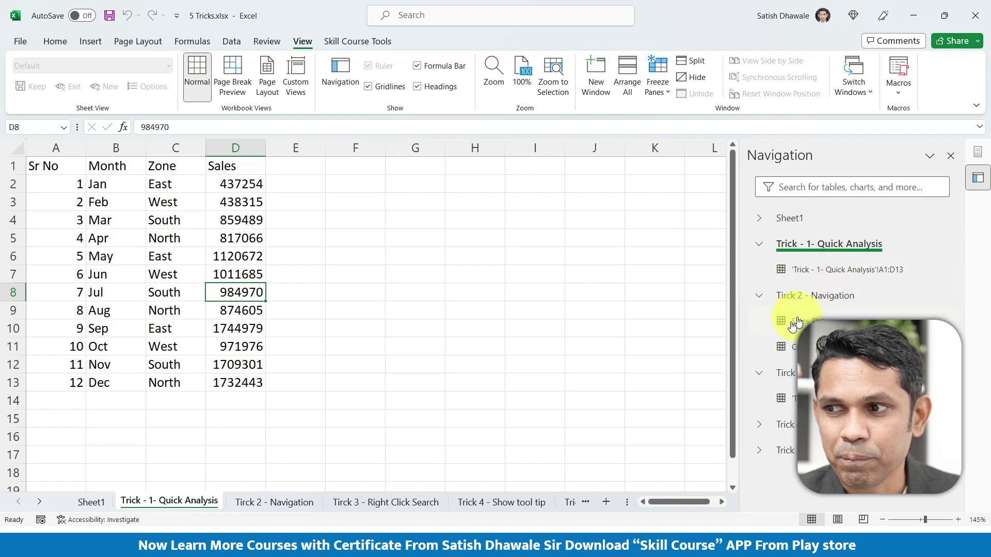
pyautogui.click(814, 303)
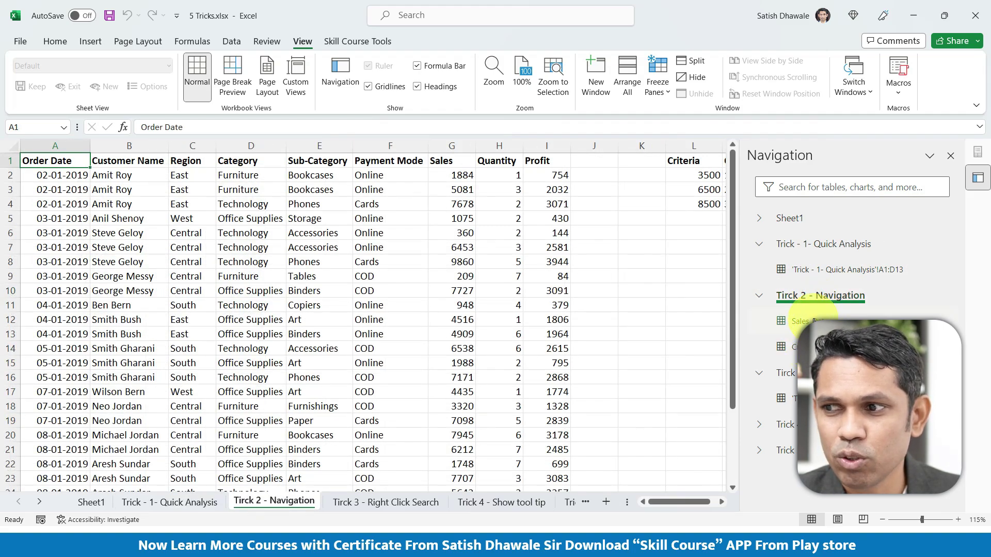
pyautogui.click(805, 321)
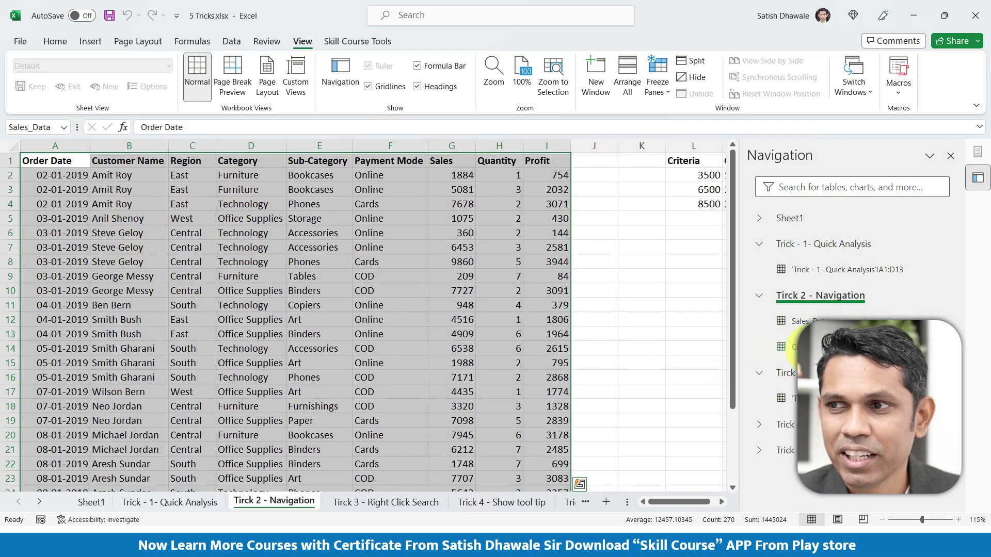
pyautogui.click(790, 347)
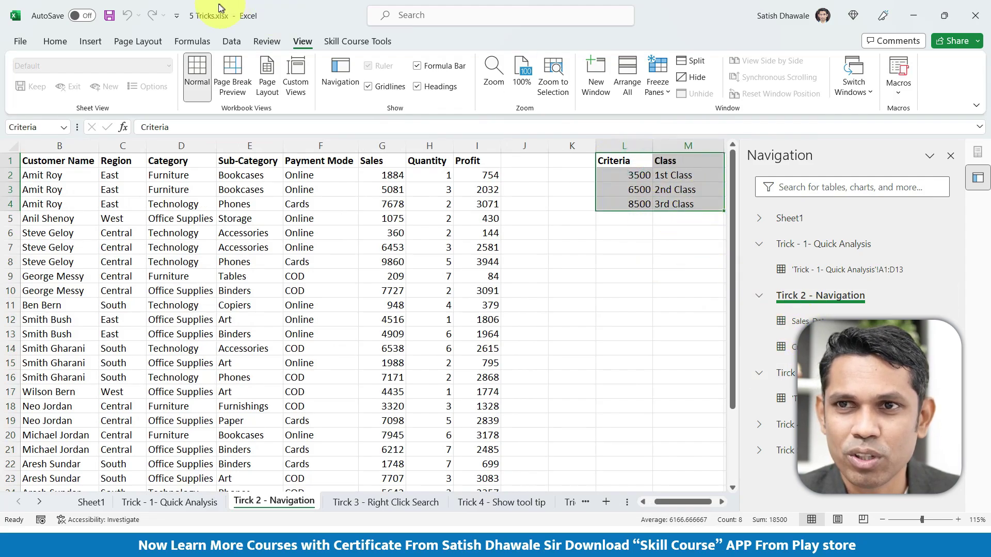
pyautogui.click(186, 41)
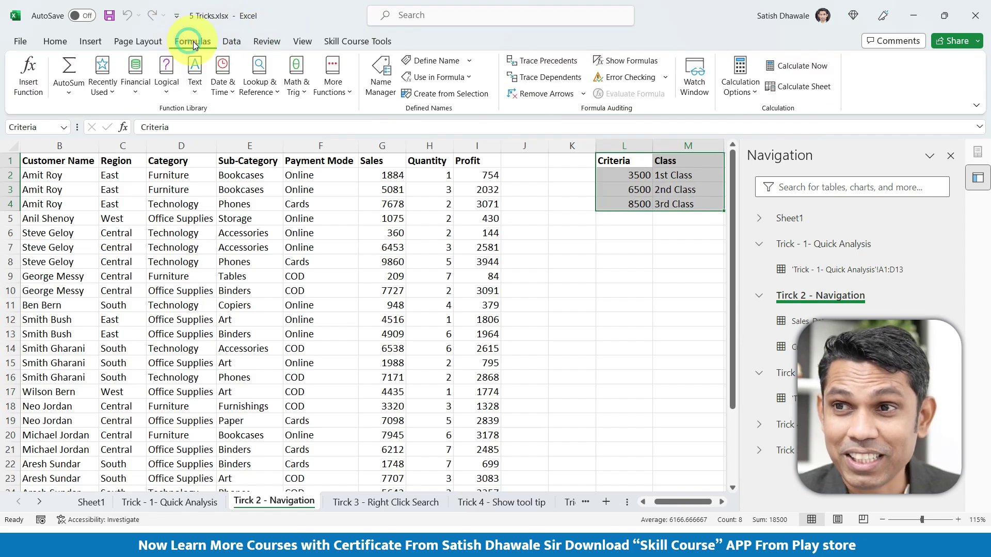
pyautogui.click(429, 61)
pyautogui.press('Escape')
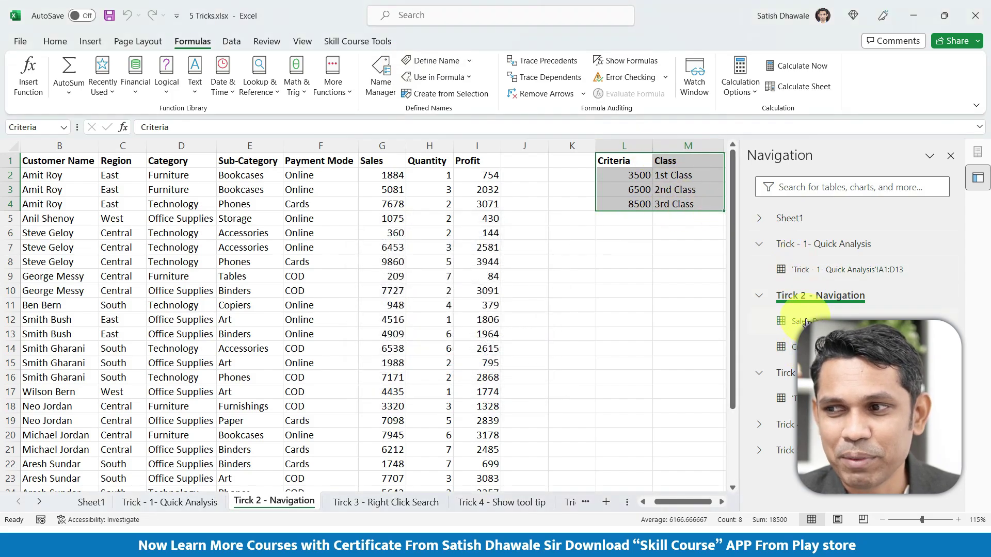
pyautogui.click(790, 321)
pyautogui.click(785, 347)
pyautogui.click(798, 321)
pyautogui.click(785, 347)
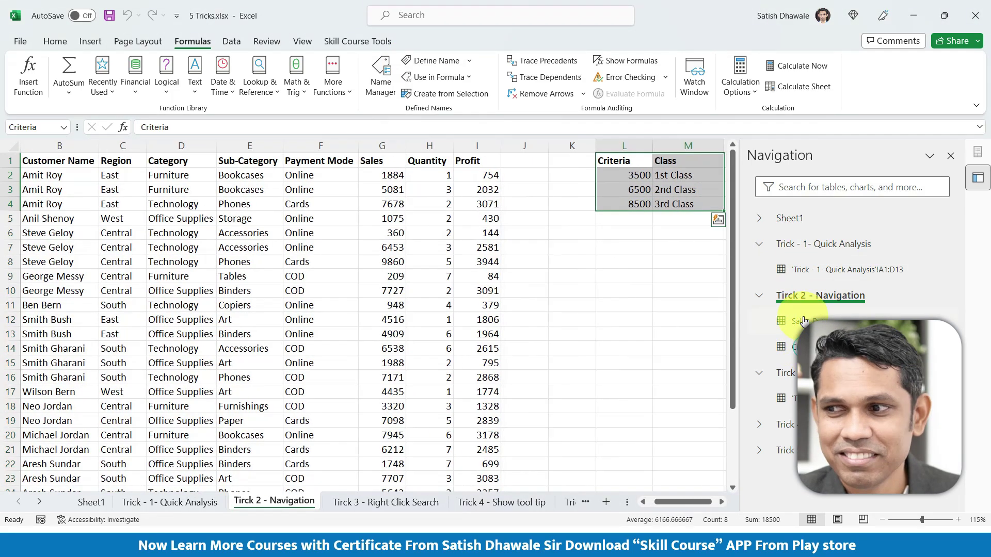
pyautogui.click(804, 316)
pyautogui.click(790, 347)
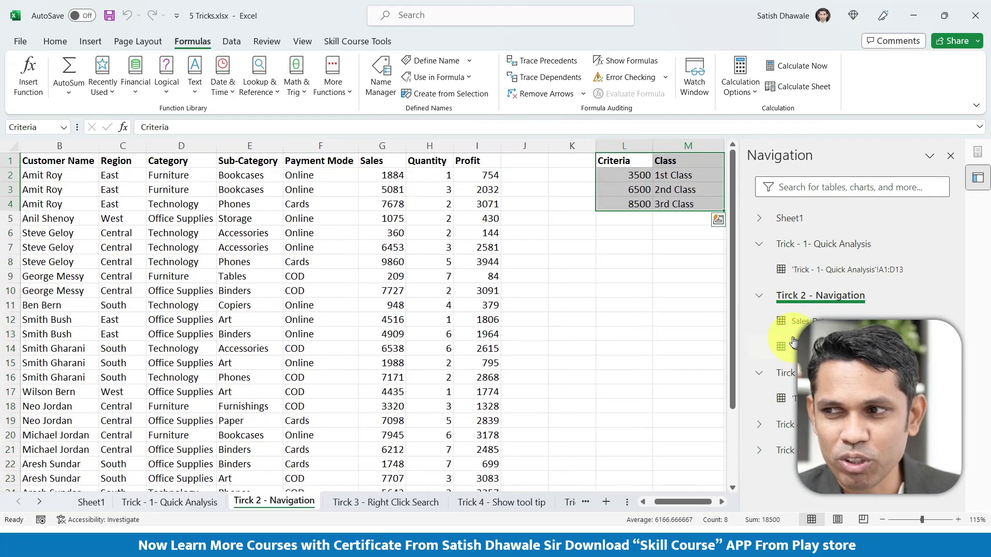
pyautogui.click(757, 298)
pyautogui.click(758, 245)
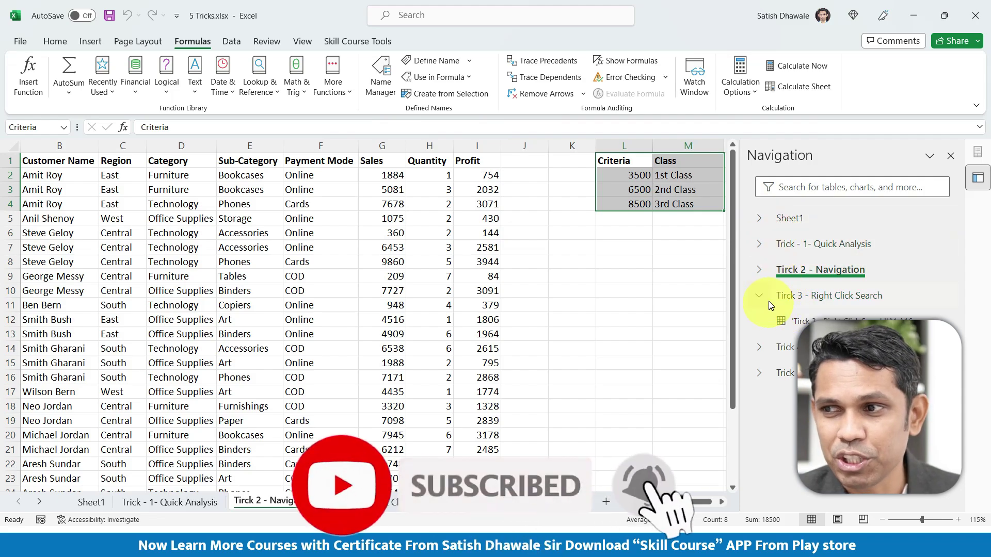
# Step: Jump from Trick 1 to the Sales_Data and Criteria tables, then to the Tirck 3 sheet
pyautogui.click(785, 244)
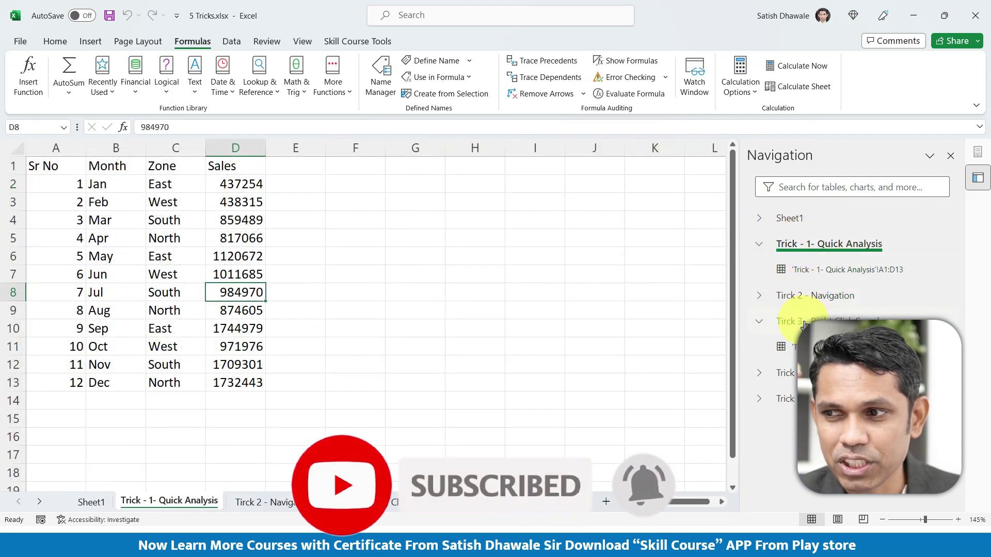
pyautogui.click(765, 322)
pyautogui.click(760, 298)
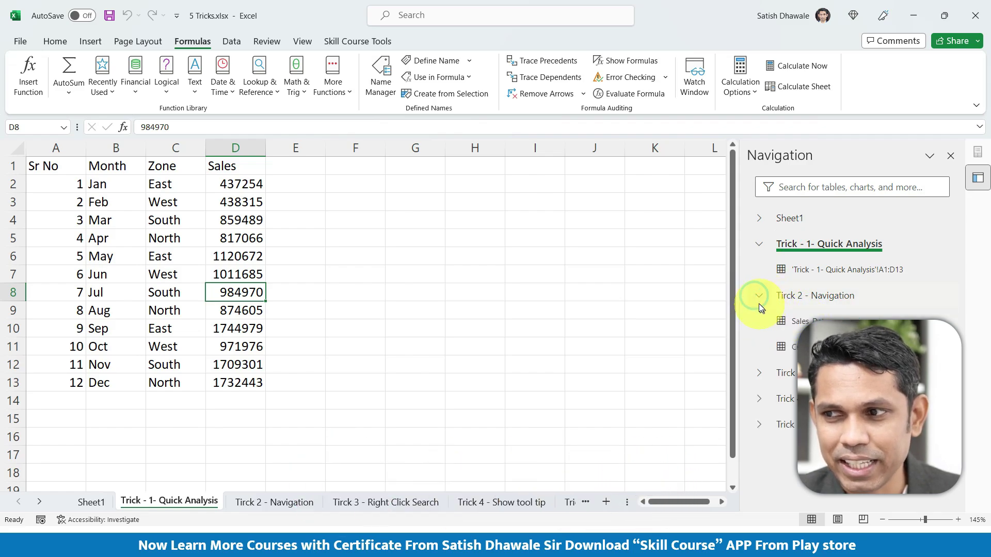
pyautogui.click(791, 322)
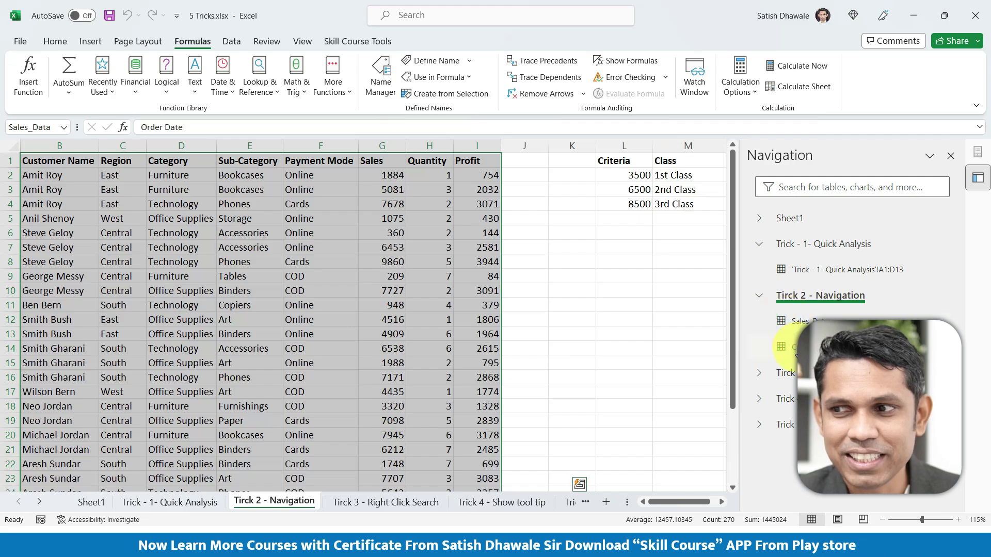
pyautogui.click(795, 347)
pyautogui.click(760, 299)
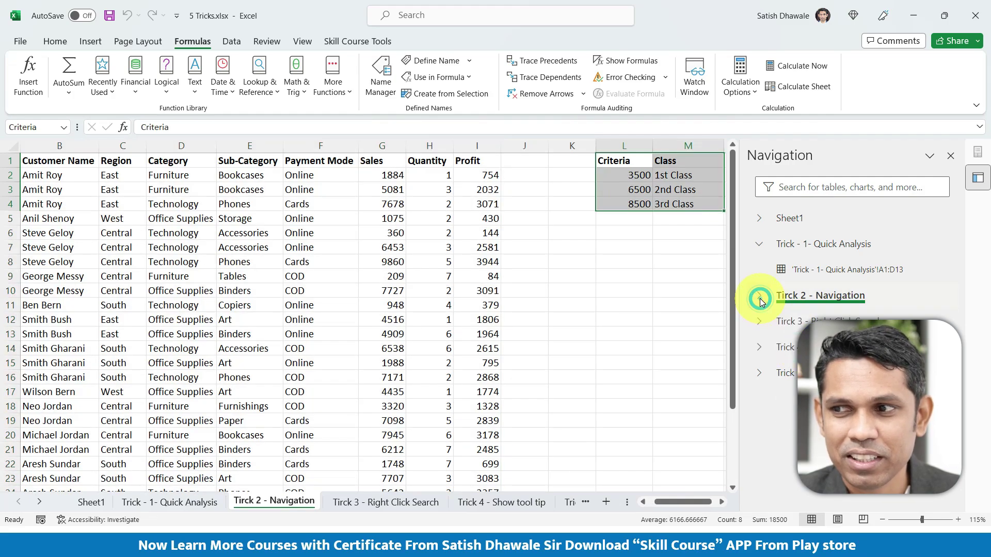
pyautogui.click(758, 325)
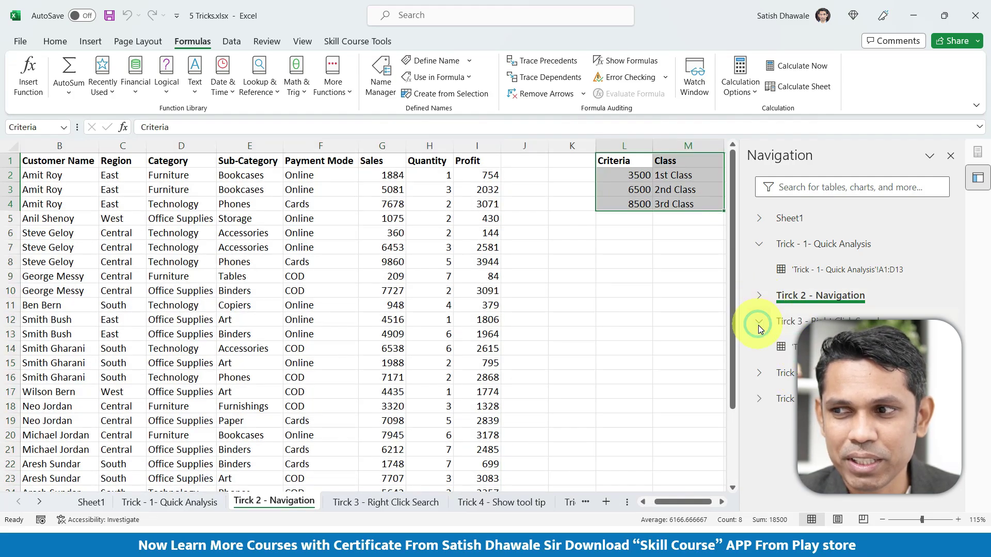
pyautogui.click(795, 347)
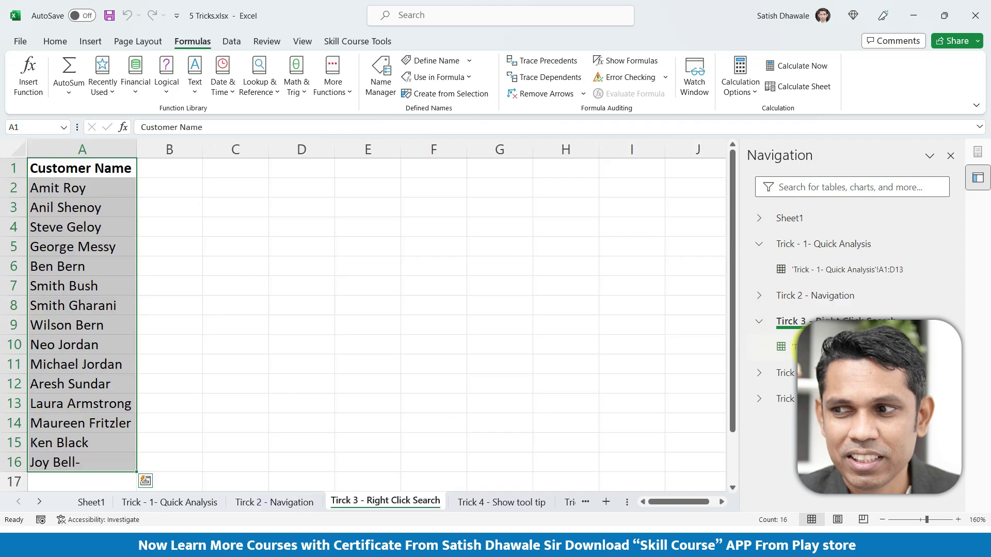
# Step: Jump between Trick 4's tables A1:D5, A7:B11 and D7:D11, then collapse the Trick 1 and Tirck 3 groups
pyautogui.click(759, 373)
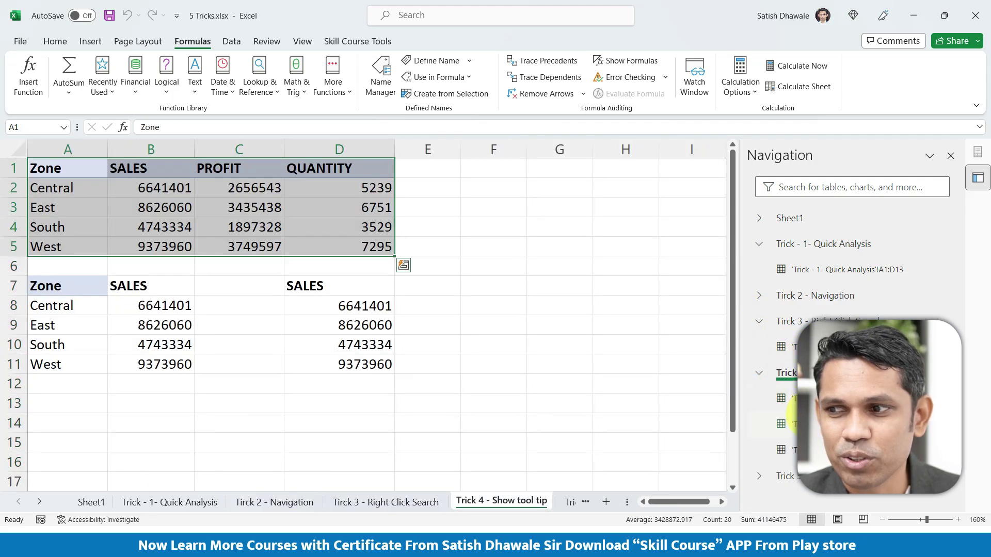
pyautogui.click(789, 423)
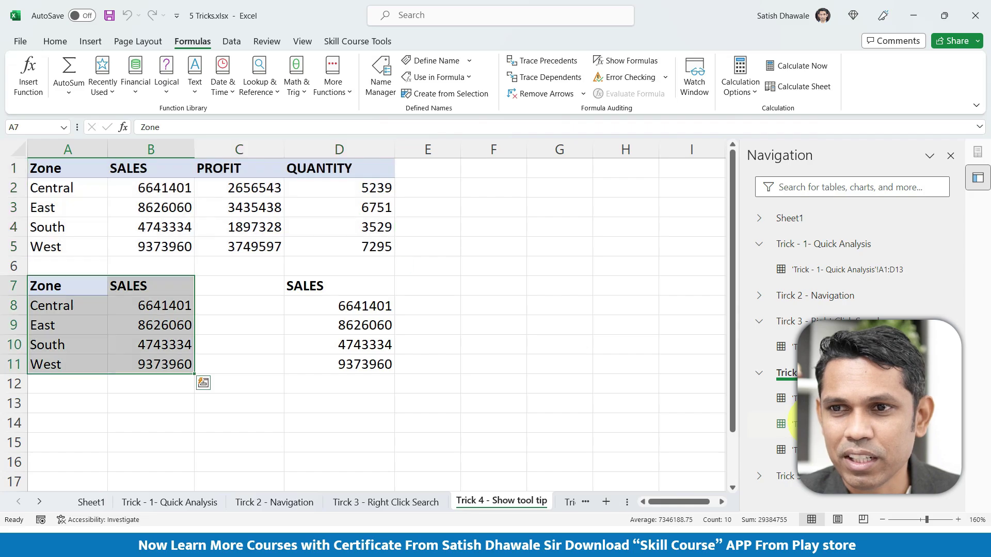
pyautogui.click(790, 449)
pyautogui.click(789, 450)
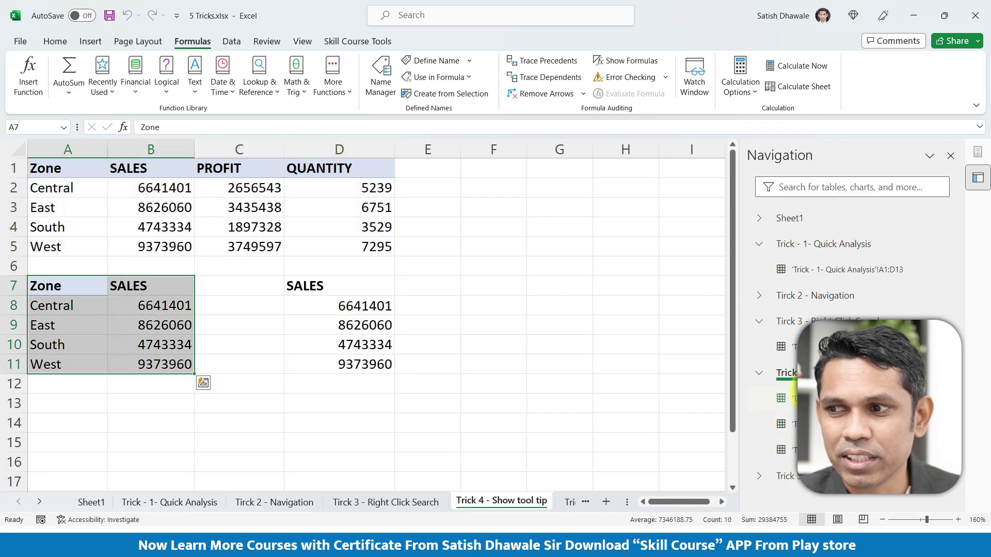
pyautogui.click(785, 398)
pyautogui.click(789, 450)
pyautogui.click(789, 398)
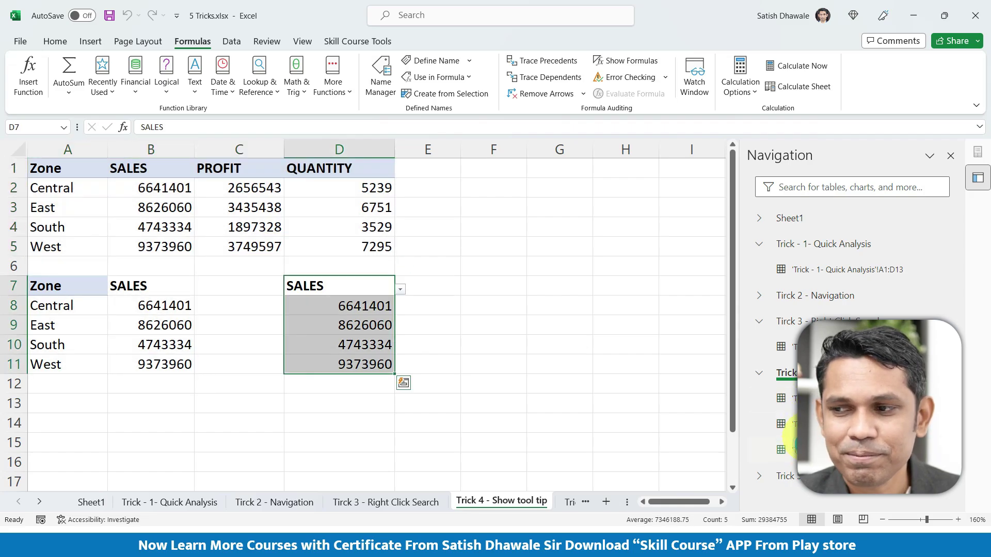
pyautogui.click(789, 449)
pyautogui.click(789, 424)
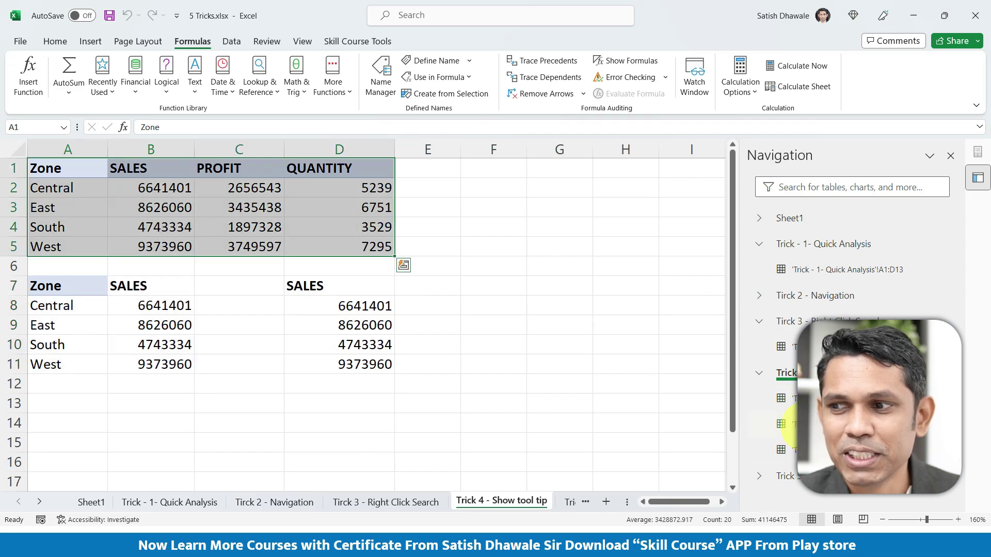
pyautogui.click(788, 398)
pyautogui.click(789, 449)
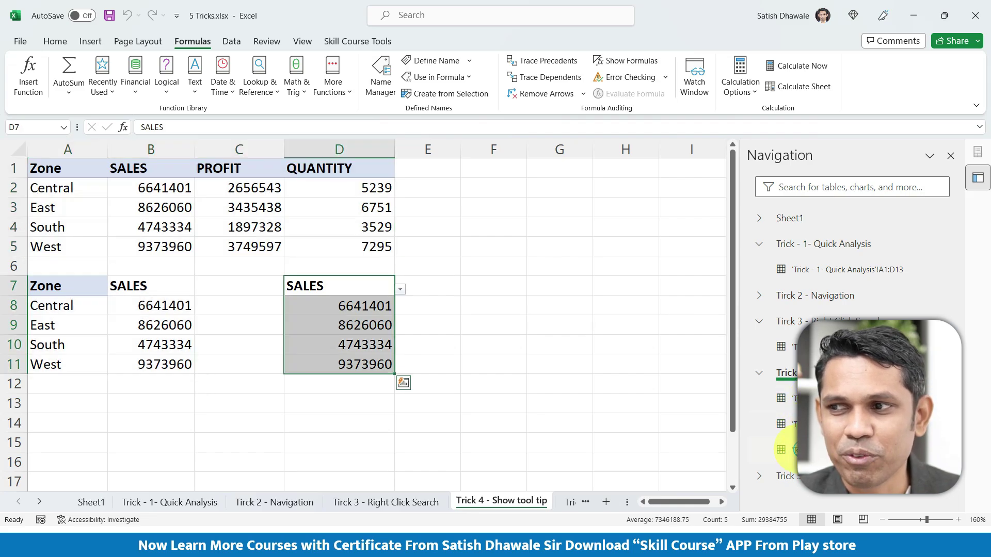
pyautogui.click(759, 244)
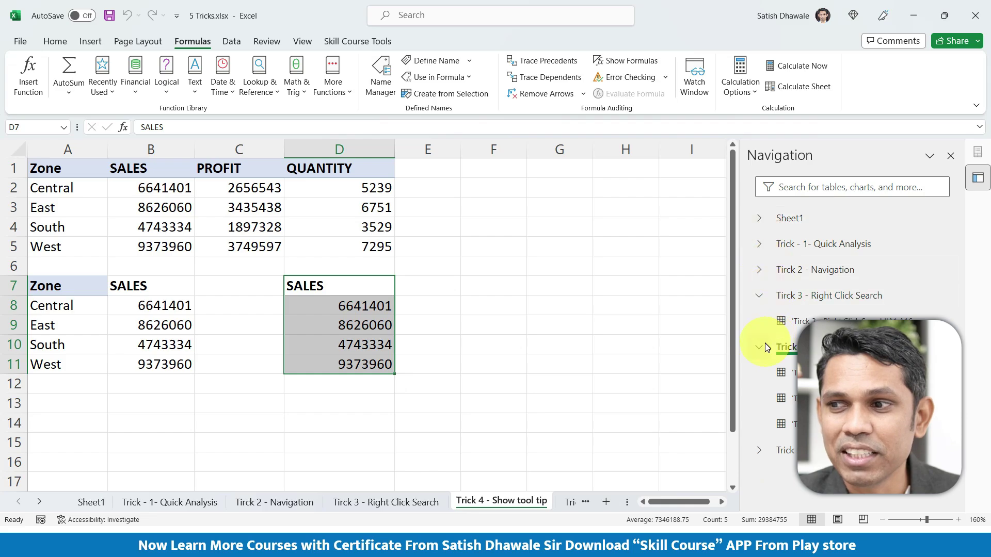
pyautogui.click(759, 296)
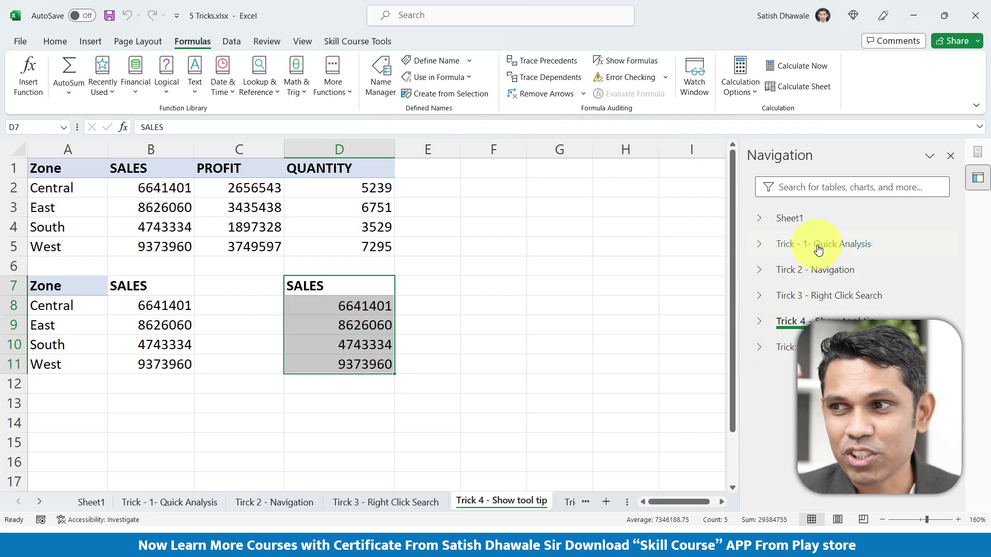
# Step: Search the Navigation pane for 'sales' and jump to the Sales_Data range
pyautogui.click(819, 187)
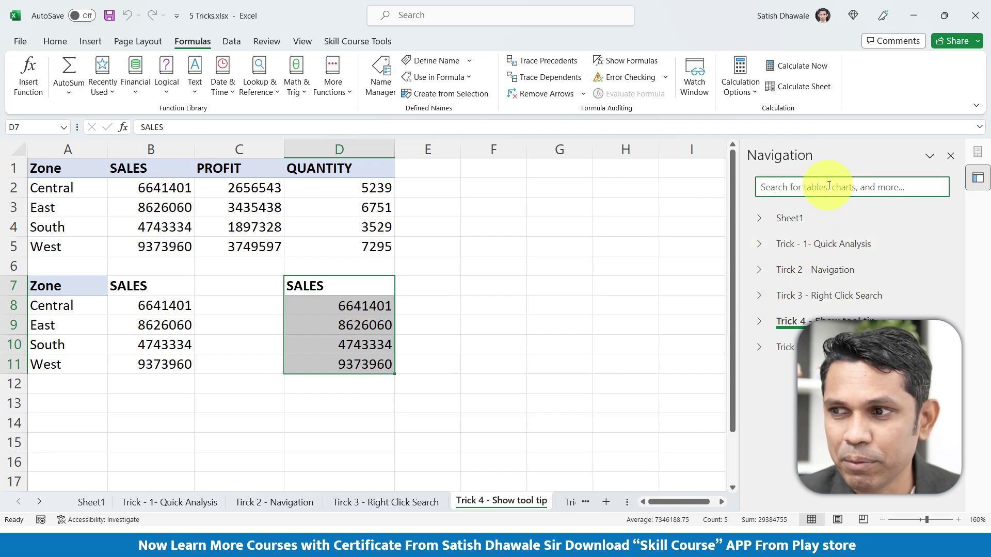
pyautogui.write('sale')
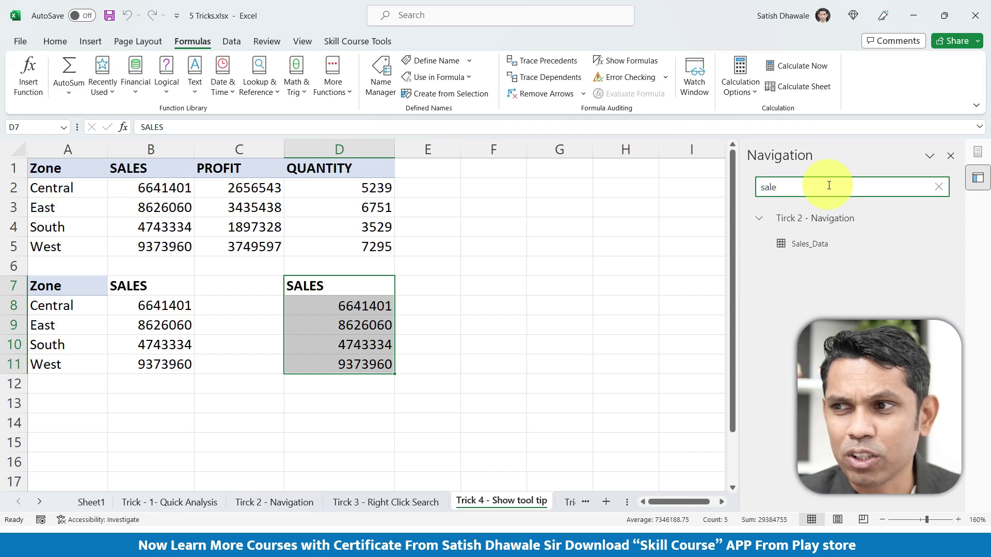
pyautogui.write('s')
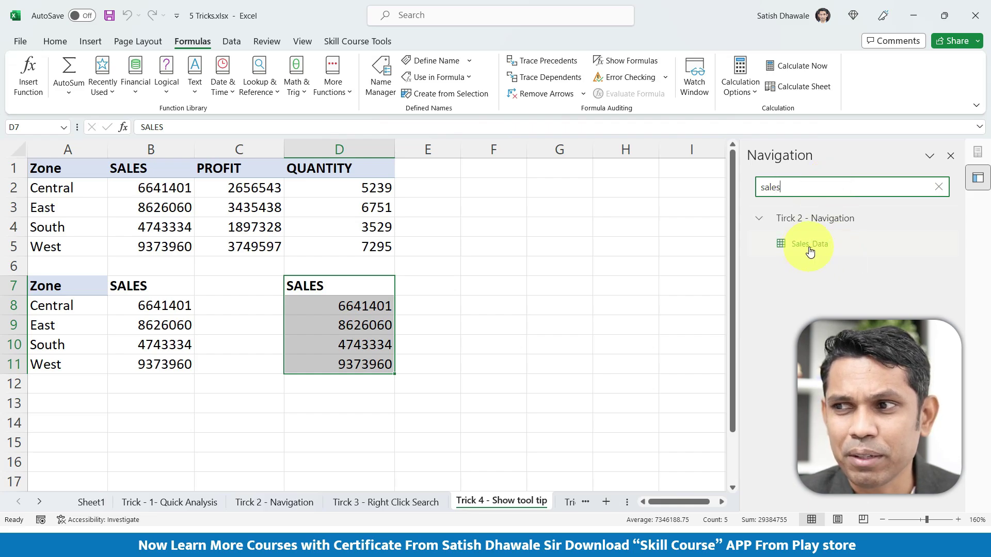
pyautogui.click(810, 244)
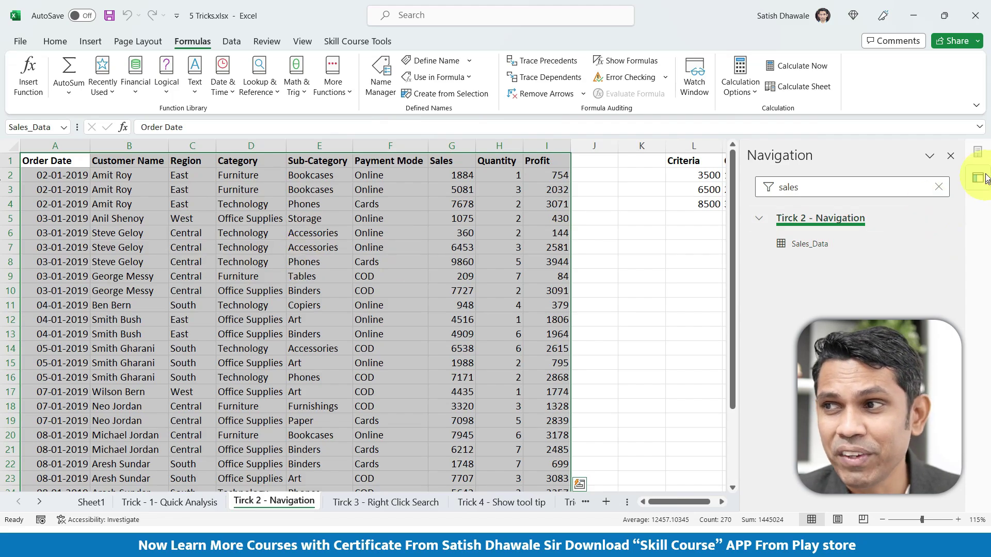
# Step: Close the Navigation pane and reopen it from the View ribbon
pyautogui.click(951, 156)
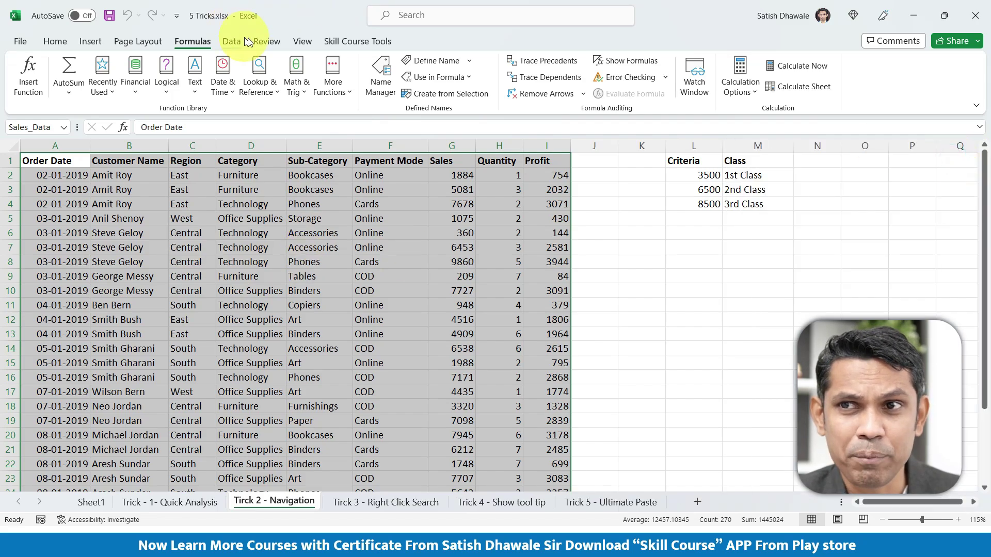
pyautogui.click(300, 42)
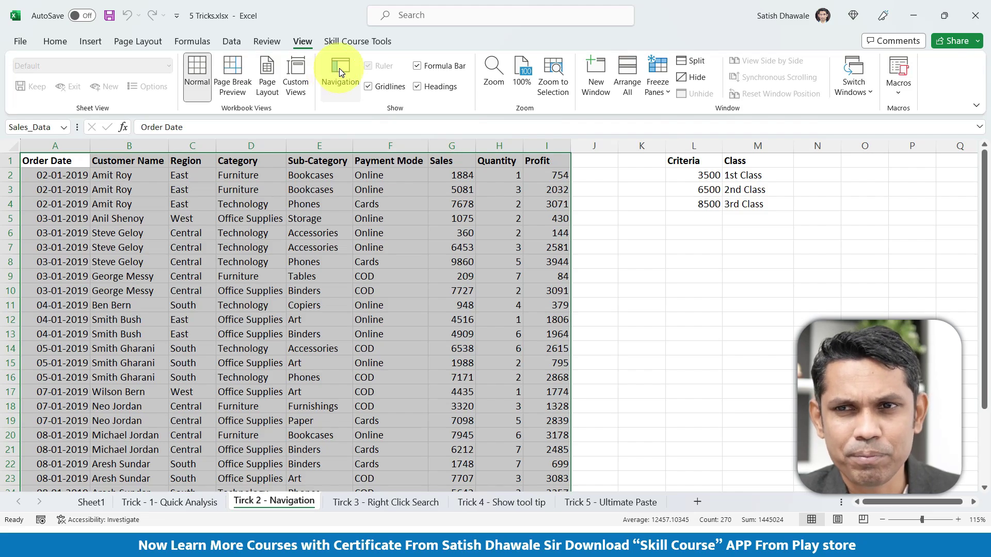
pyautogui.click(339, 69)
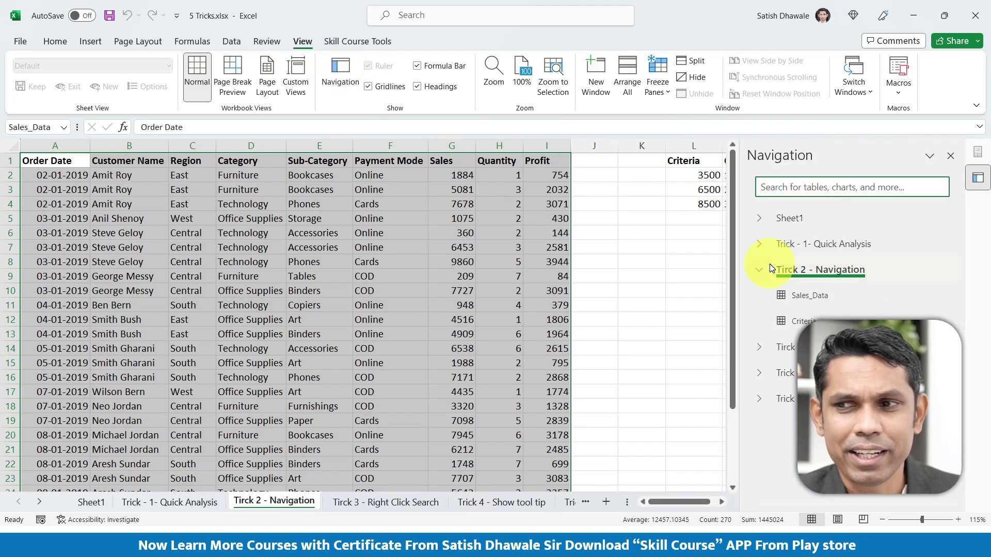
# Step: Close the Navigation pane and select the Customer Name cells A1:A16 on the Tirck 3 sheet
pyautogui.click(952, 156)
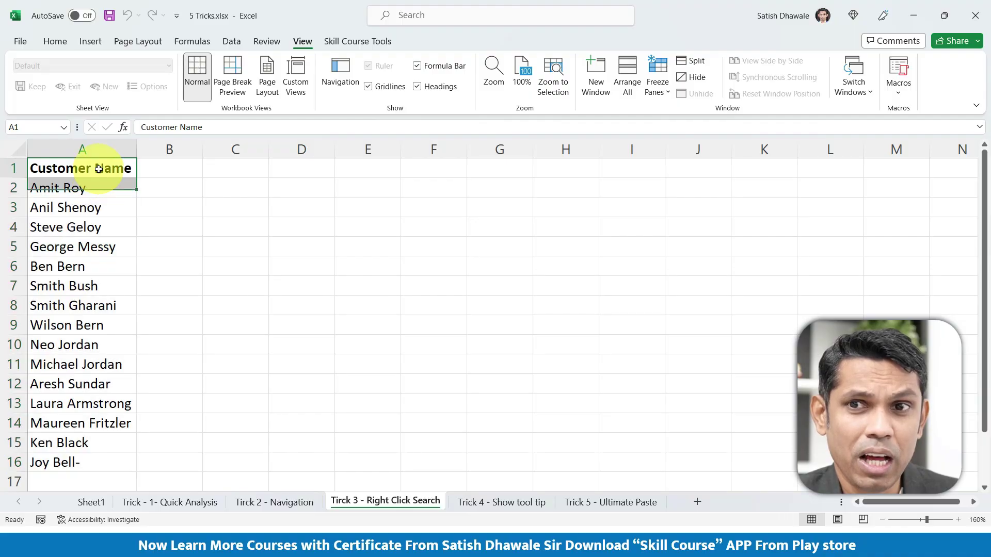
pyautogui.moveTo(100, 168)
pyautogui.mouseDown()
pyautogui.moveTo(97, 467)
pyautogui.moveTo(97, 457)
pyautogui.mouseUp()
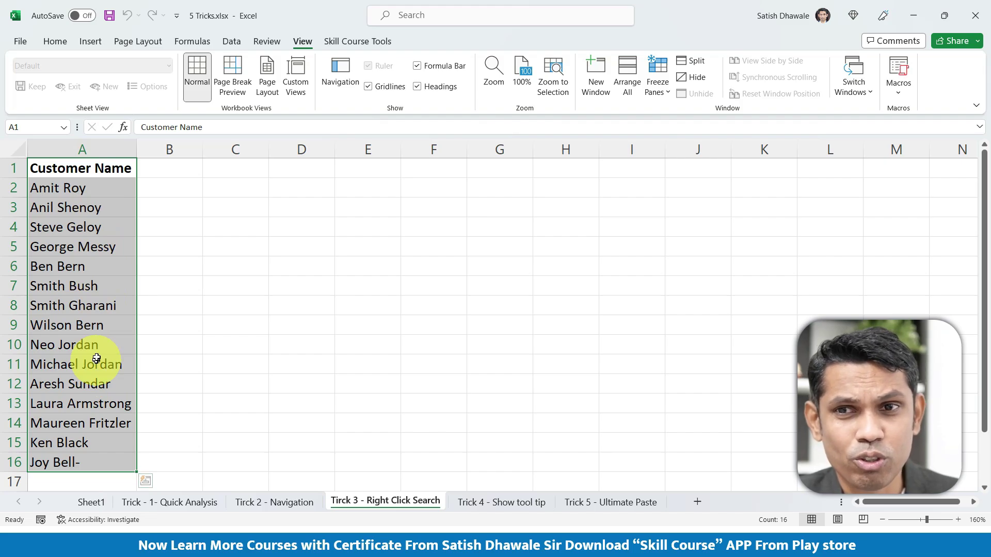
# Step: Add a Text that Contains 'Jordan' rule with light red fill and dark red text
pyautogui.rightClick(114, 250)
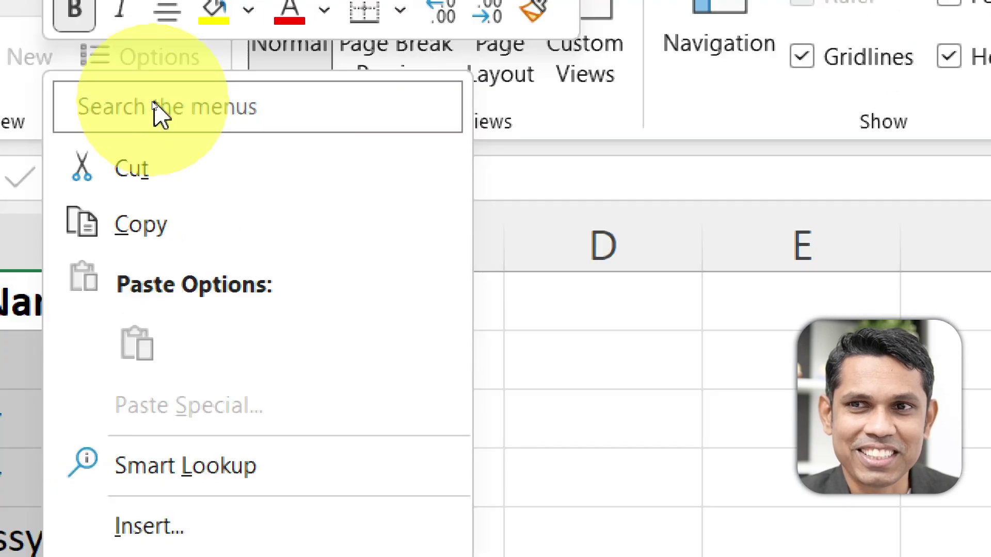
pyautogui.click(154, 105)
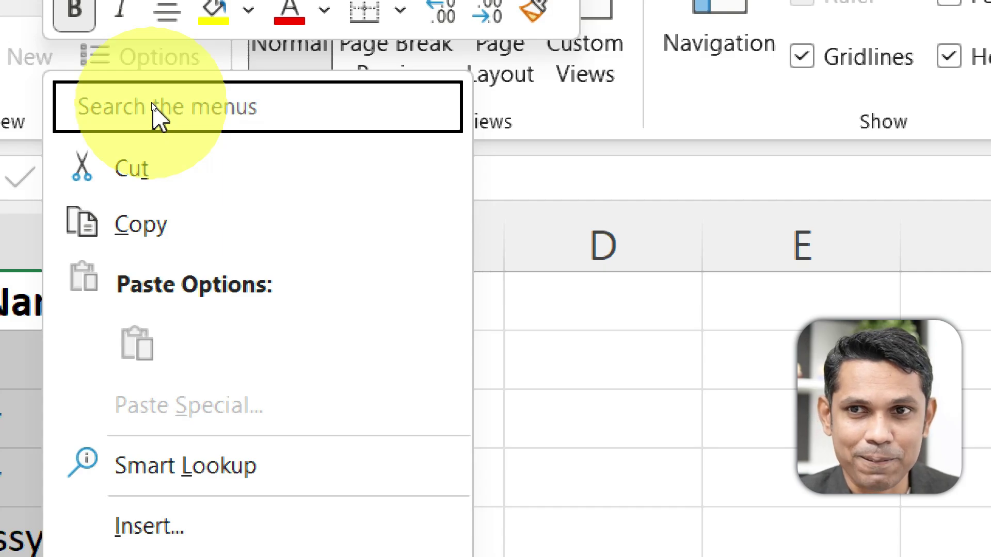
pyautogui.write('c')
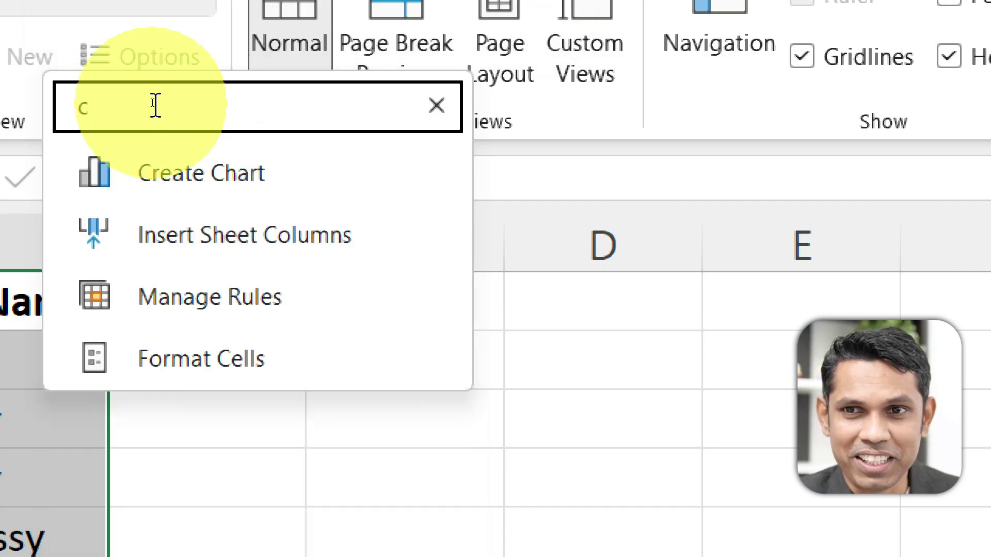
pyautogui.write('ondi')
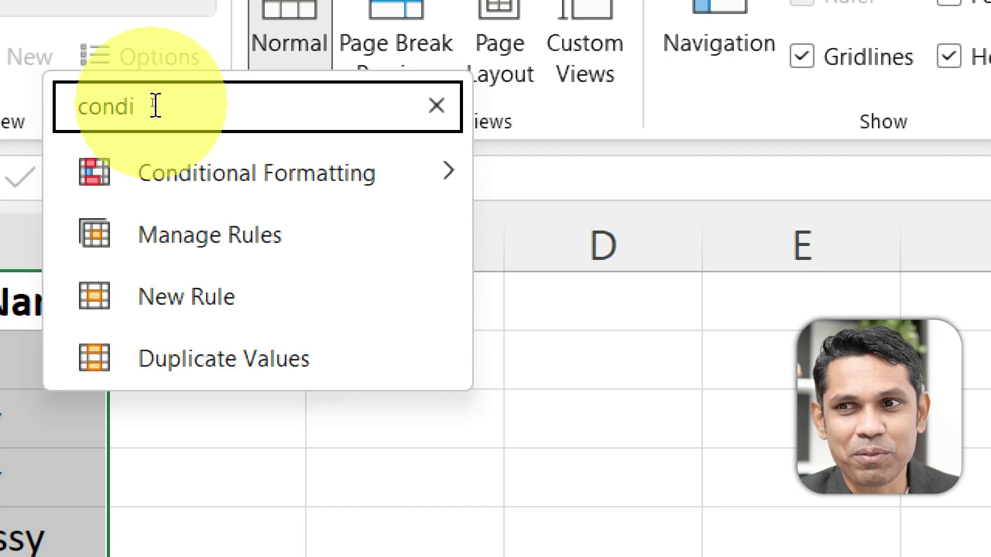
pyautogui.press('Down')
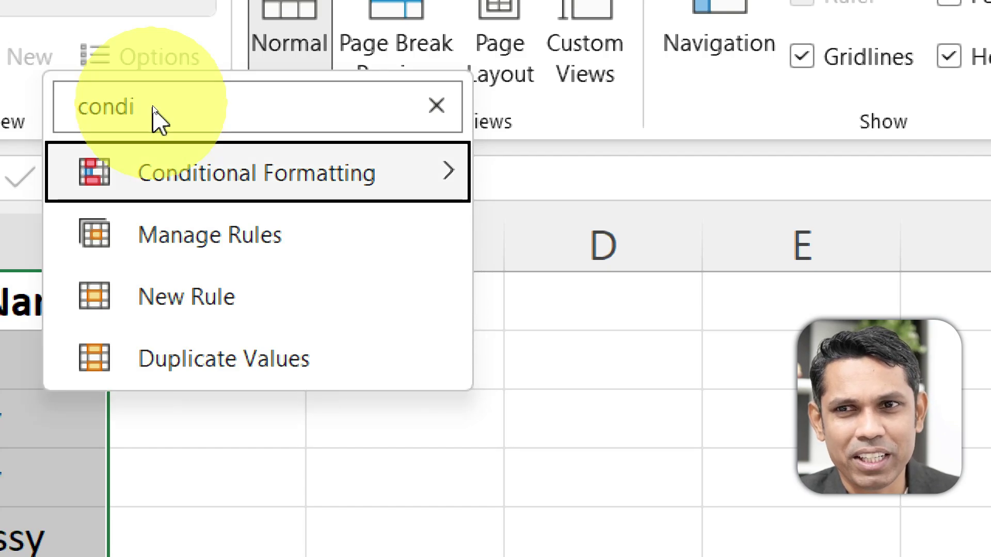
pyautogui.click(448, 175)
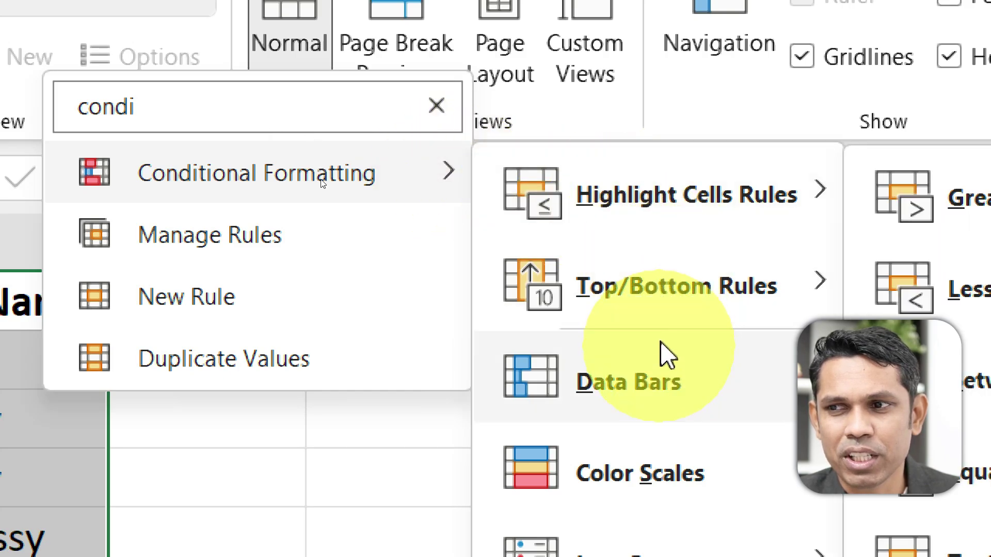
pyautogui.moveTo(330, 132)
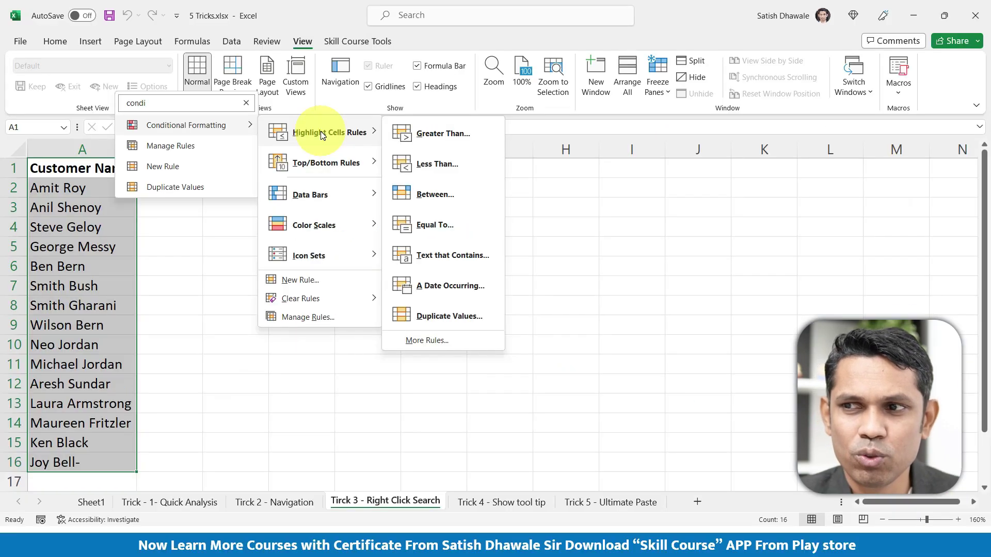
pyautogui.click(435, 257)
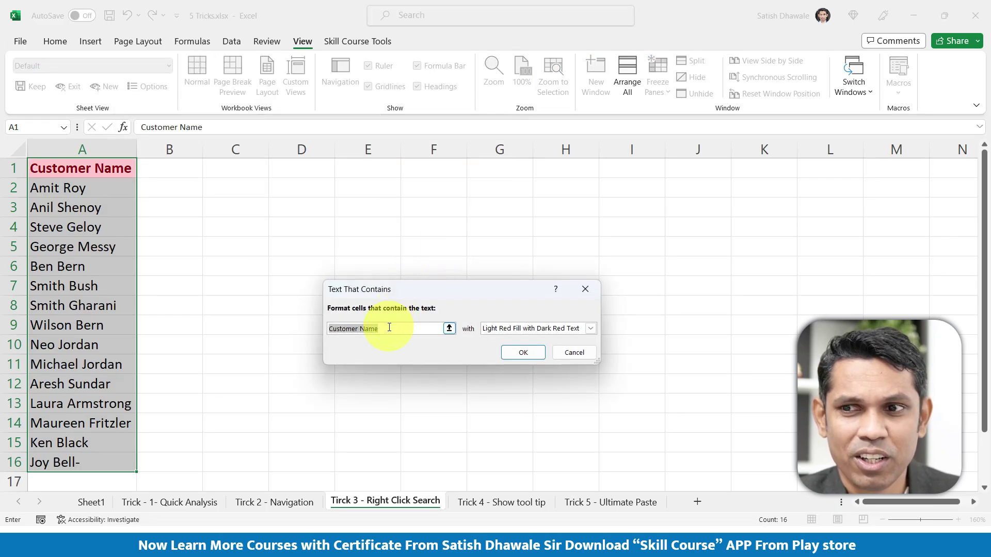
pyautogui.write('Jo')
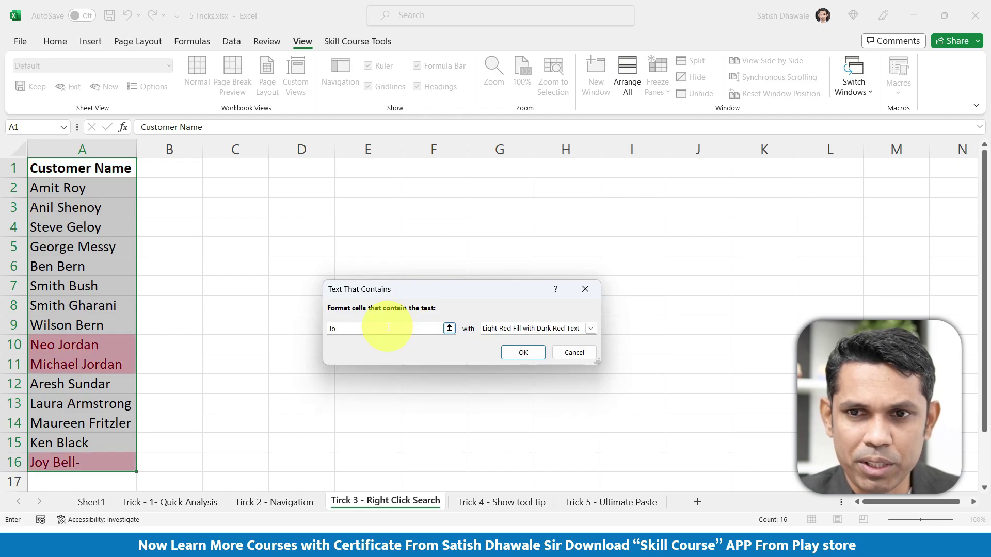
pyautogui.write('rdan')
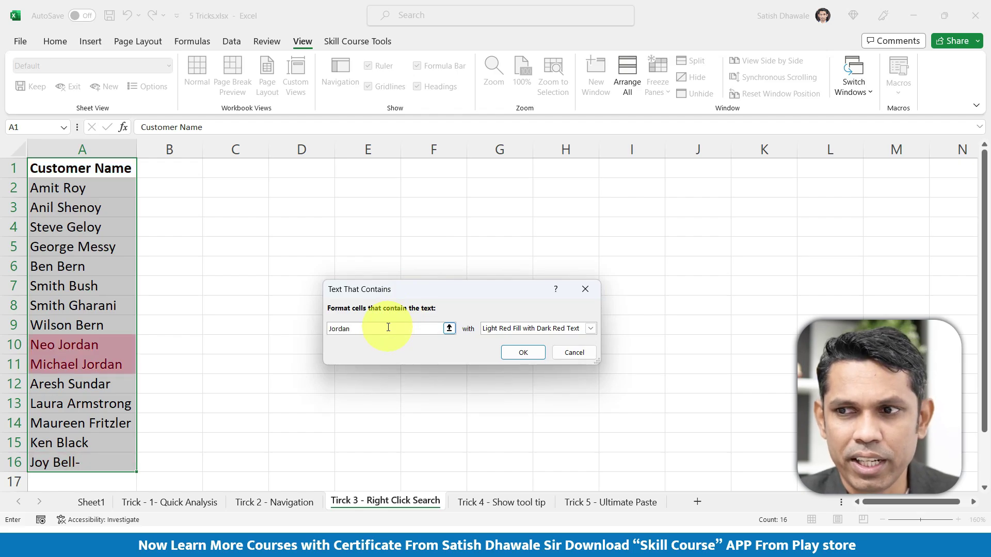
pyautogui.click(532, 354)
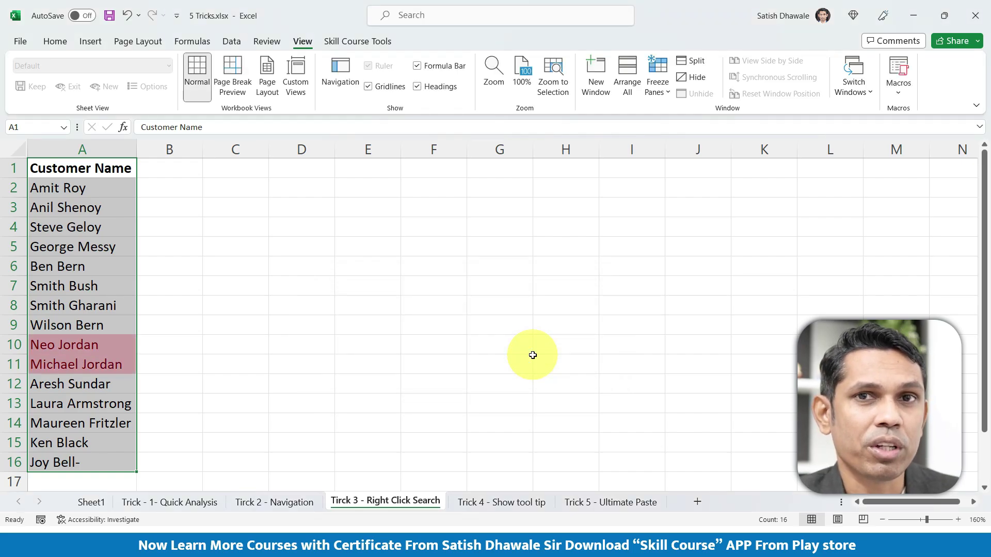
pyautogui.rightClick(105, 216)
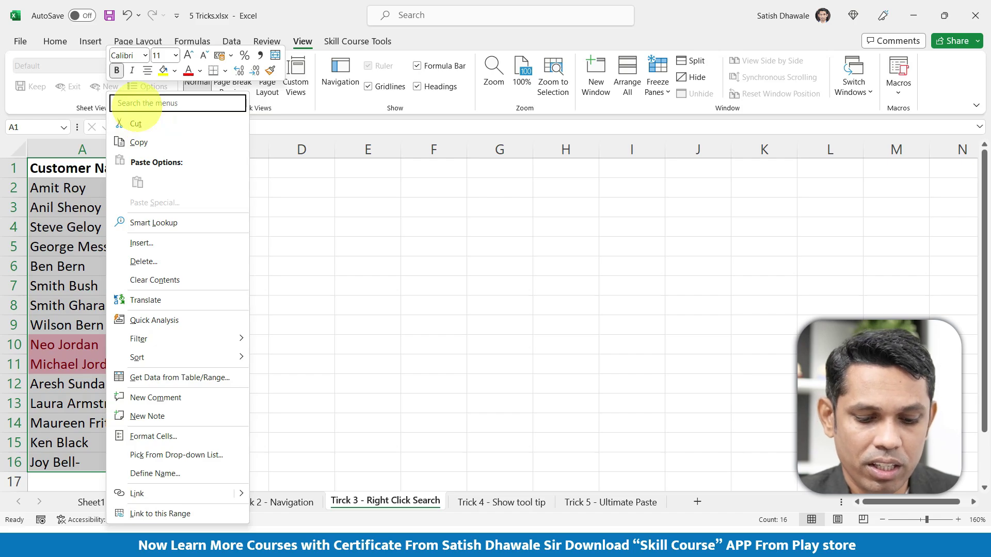
pyautogui.write('remove')
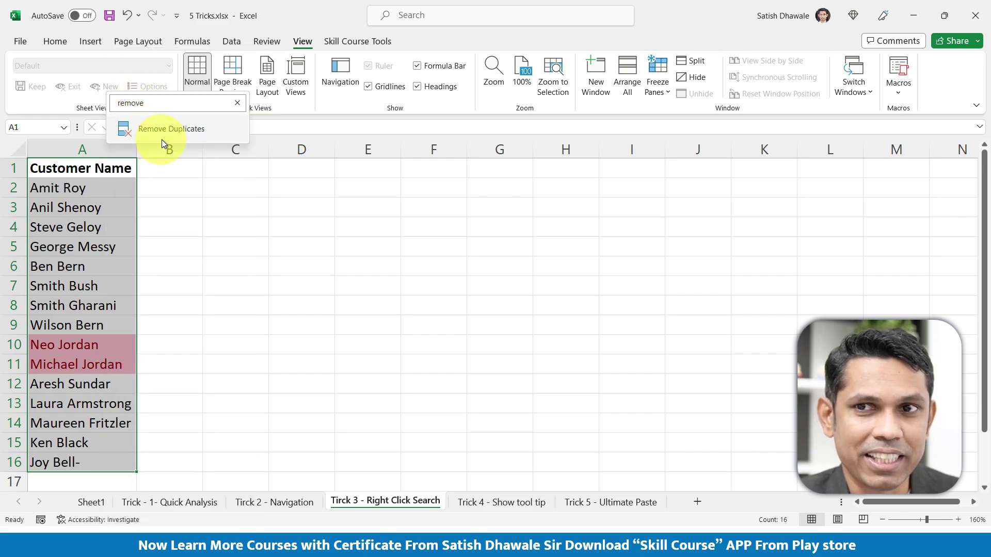
pyautogui.click(160, 131)
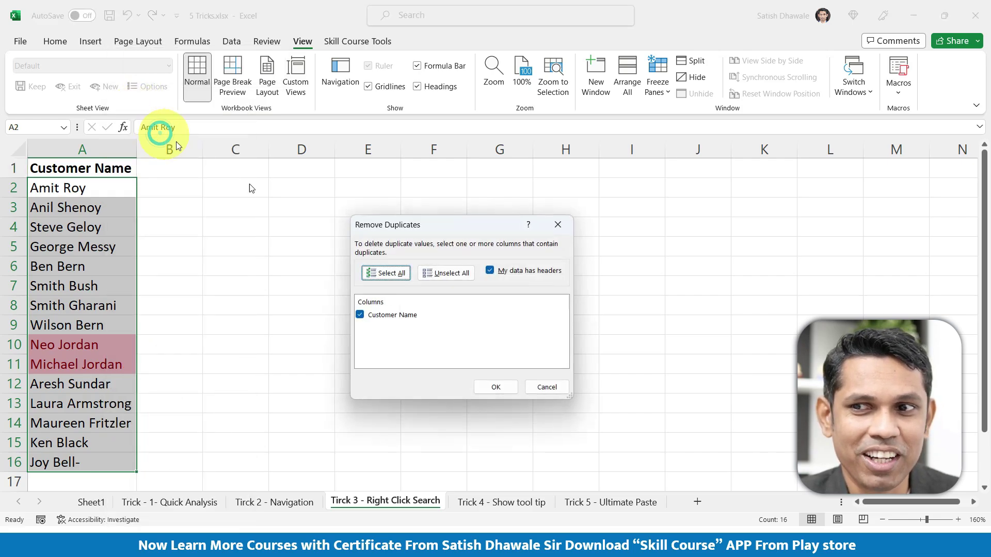
pyautogui.click(504, 390)
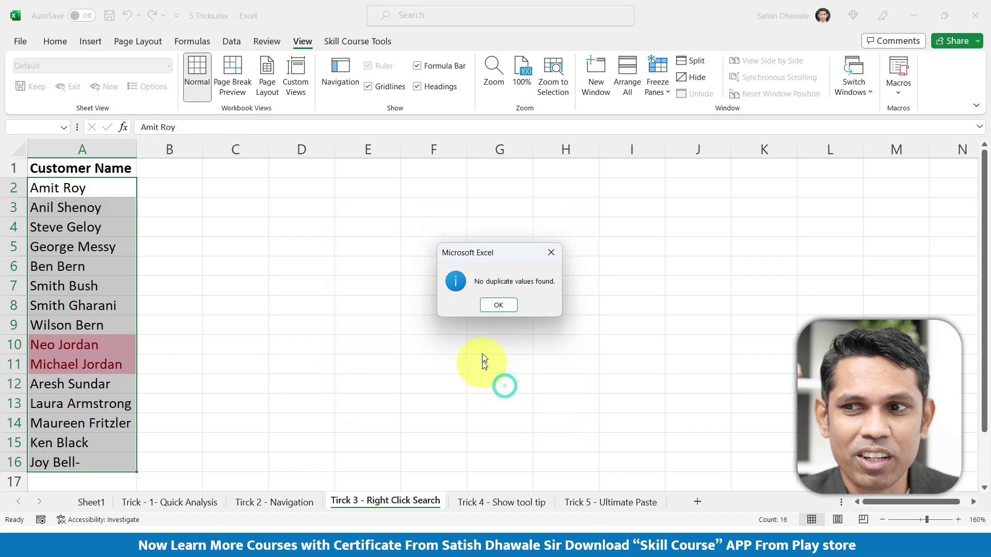
pyautogui.click(496, 306)
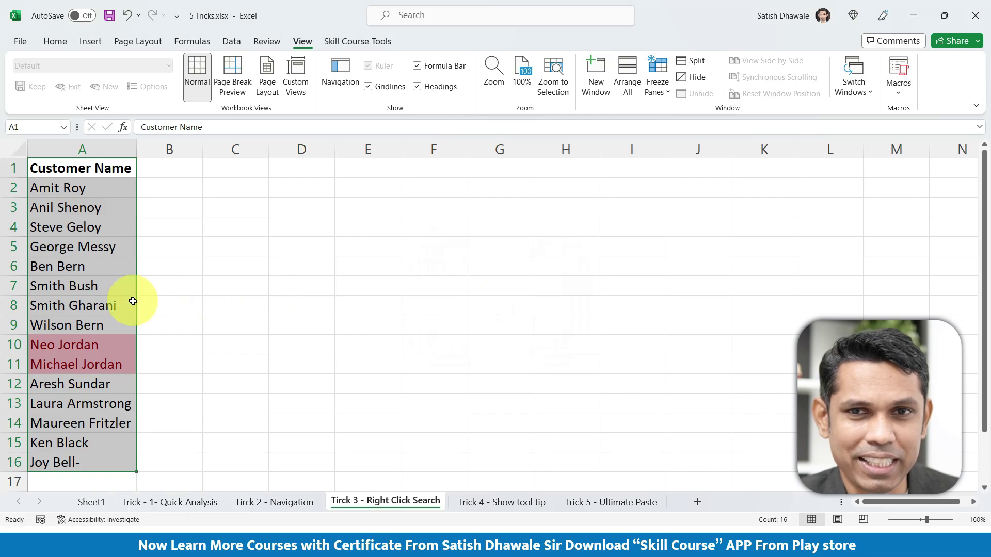
pyautogui.click(88, 206)
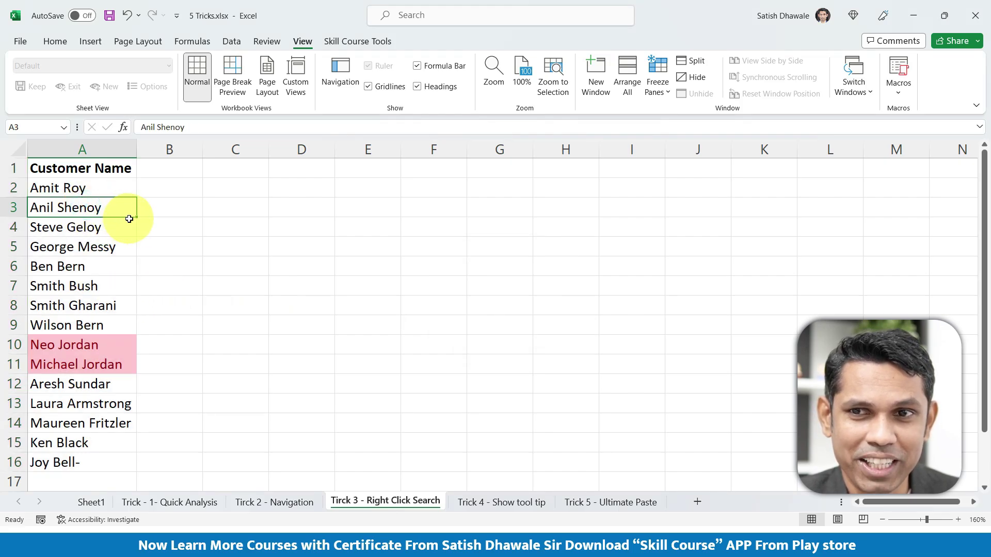
pyautogui.moveTo(136, 219); pyautogui.dragTo(133, 268)
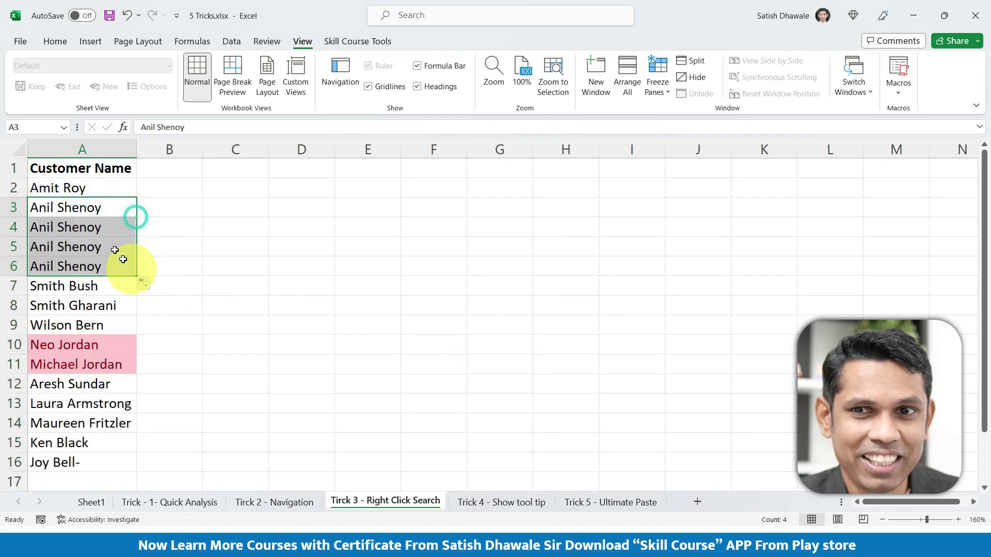
pyautogui.click(101, 182)
# Step: Remove duplicate names from the Customer Name column A
pyautogui.click(102, 153)
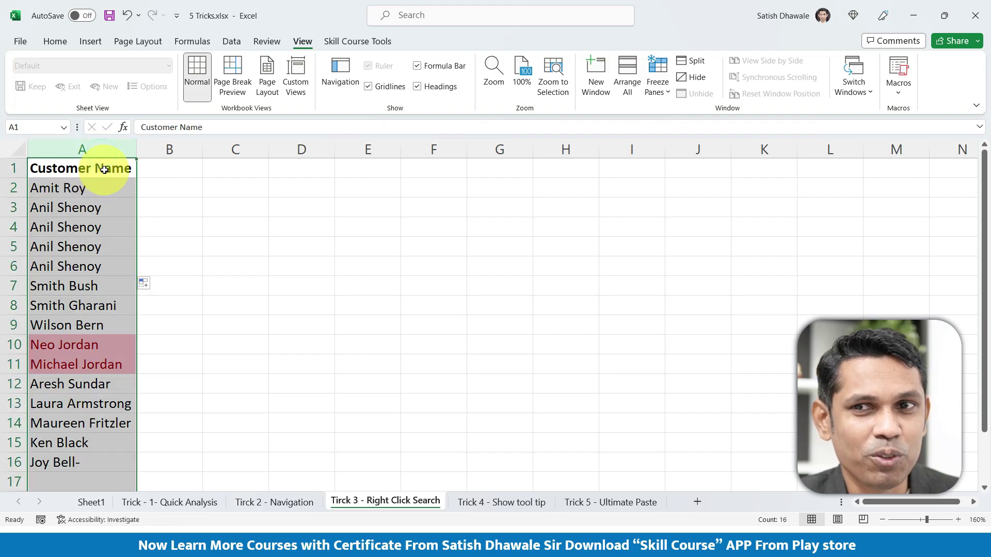
pyautogui.rightClick(104, 172)
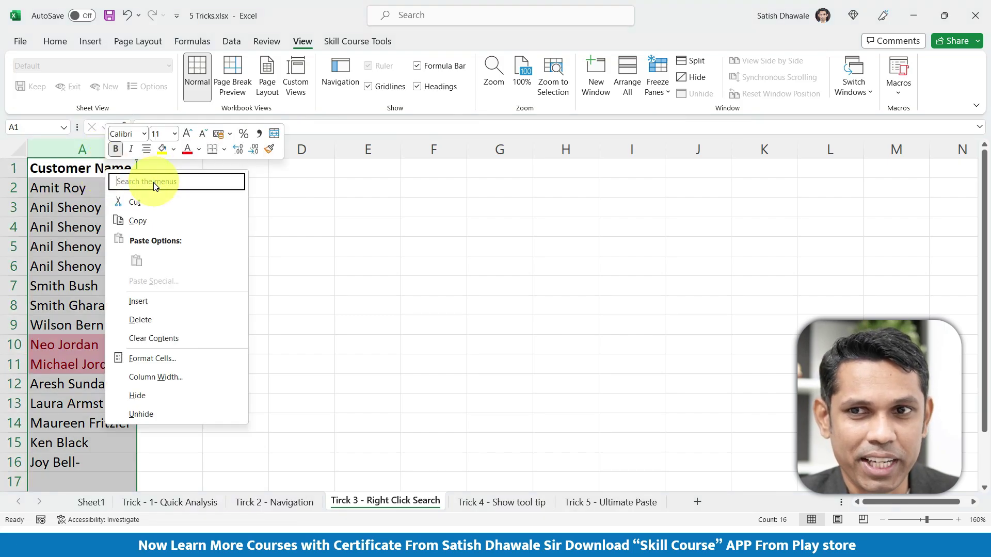
pyautogui.write('remove')
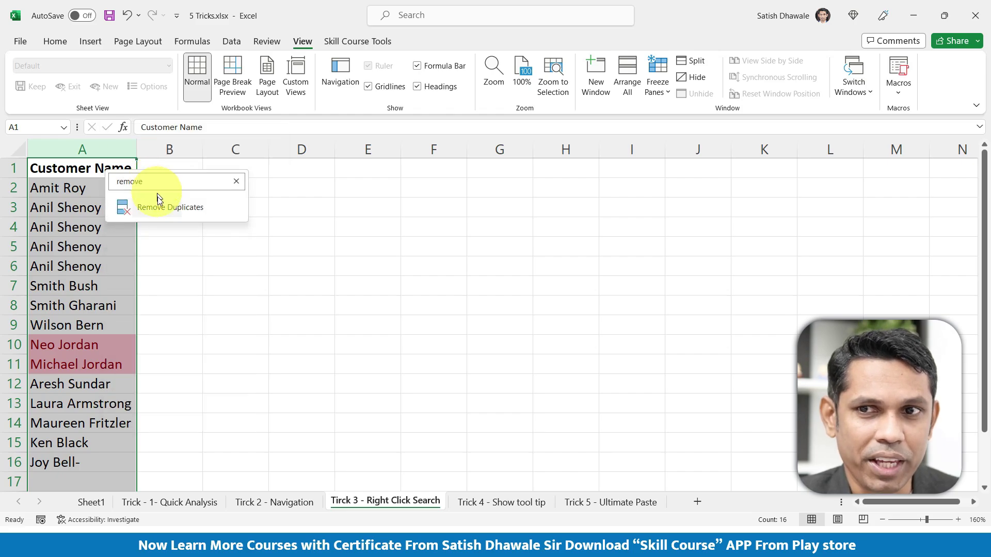
pyautogui.click(160, 205)
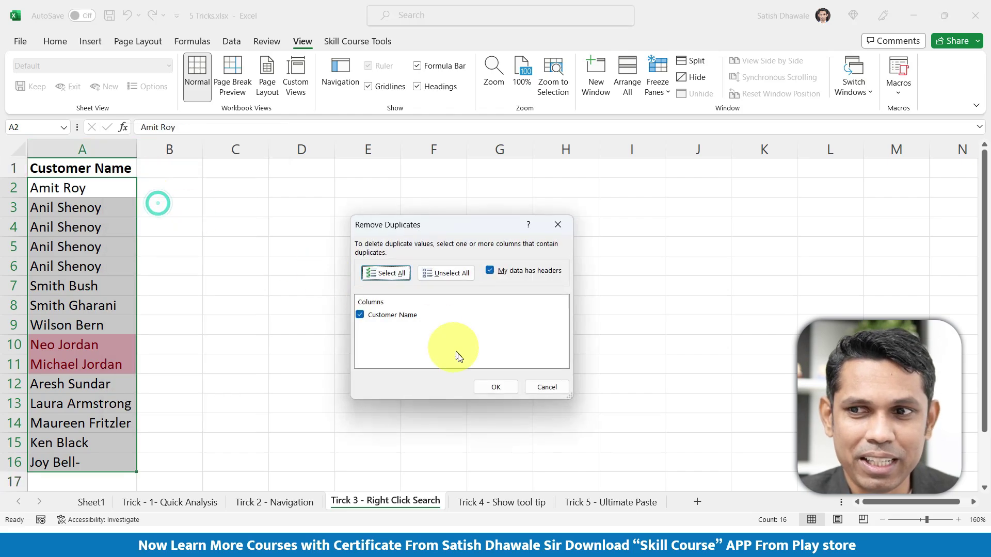
pyautogui.click(494, 392)
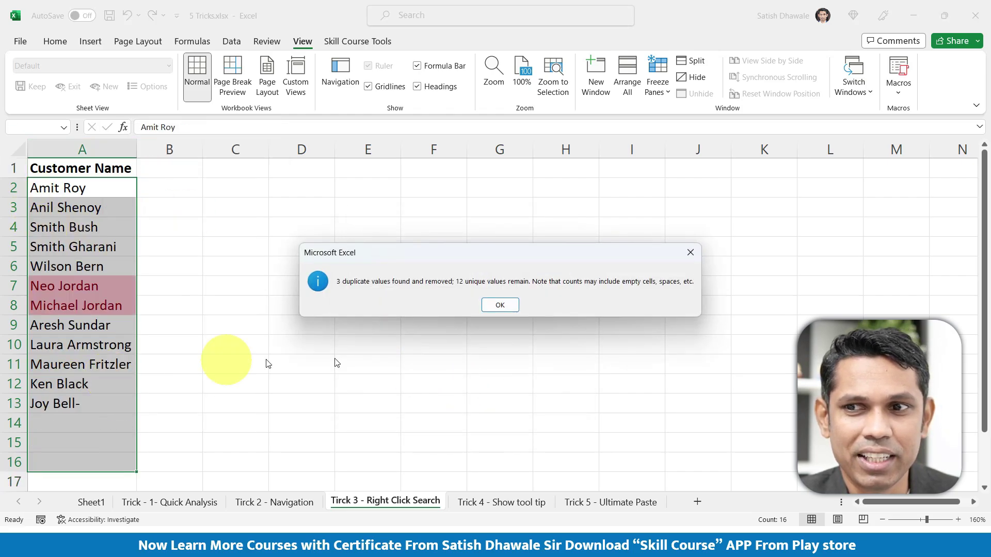
pyautogui.click(497, 306)
# Step: Select the remaining deduplicated names A2:A15 to review the list
pyautogui.click(102, 238)
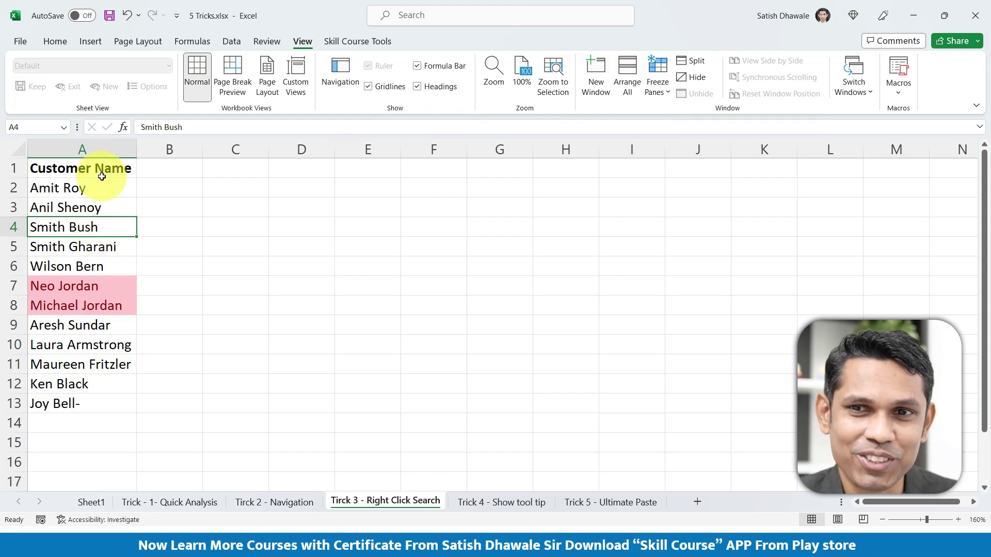
pyautogui.moveTo(101, 186); pyautogui.dragTo(101, 219)
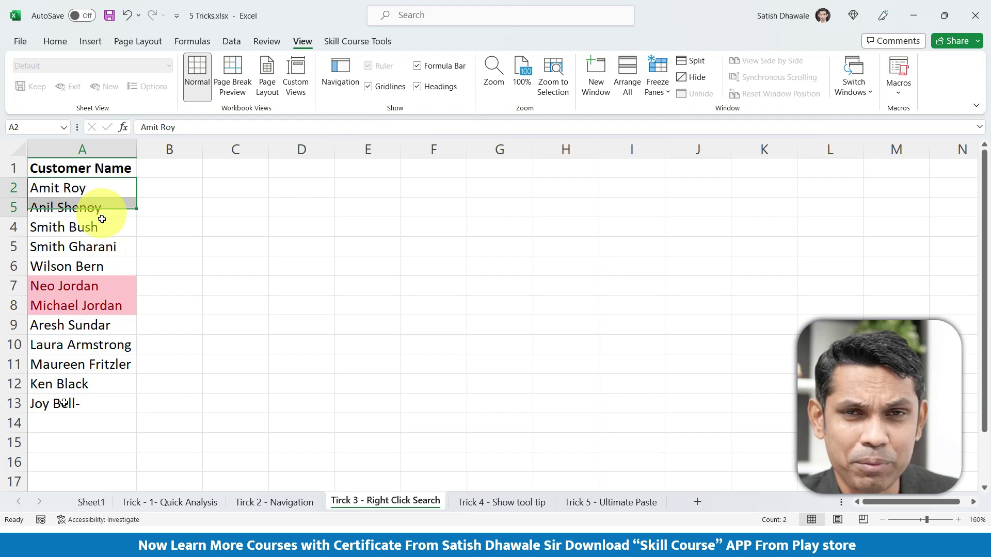
pyautogui.moveTo(102, 219); pyautogui.dragTo(63, 403)
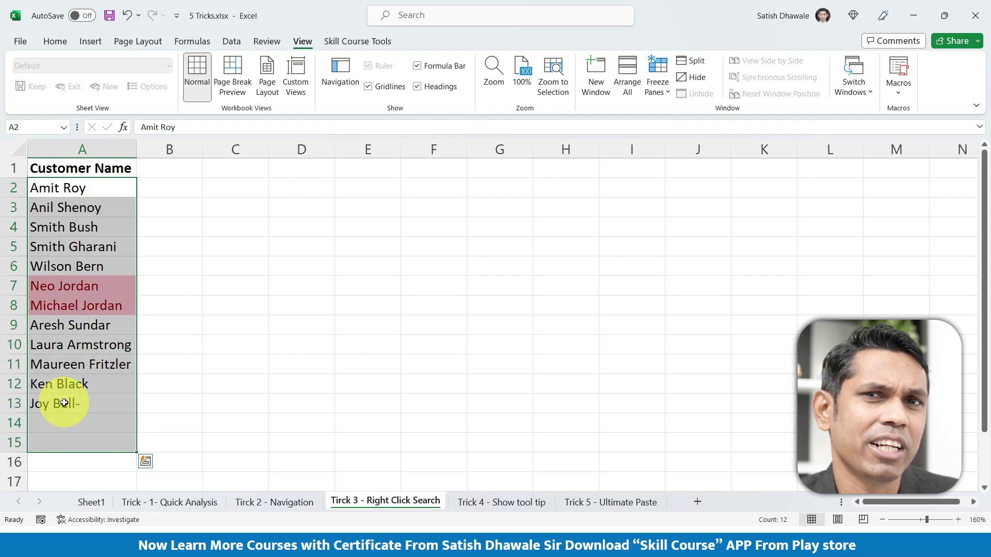
pyautogui.click(107, 395)
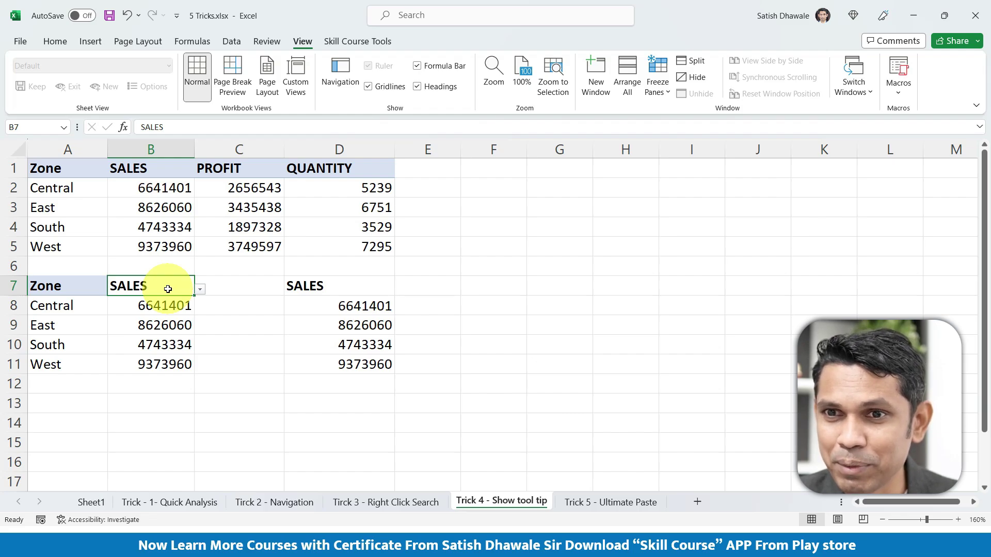
# Step: View B8's INDEX/MATCH formula with its argument tips, leaving it unchanged
pyautogui.click(122, 309)
pyautogui.press('F2')
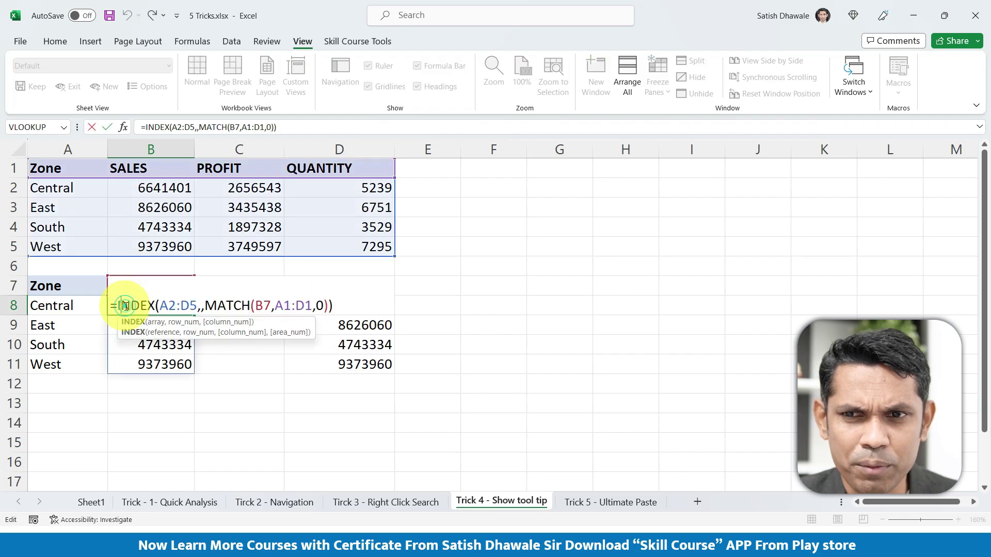
pyautogui.press('Escape')
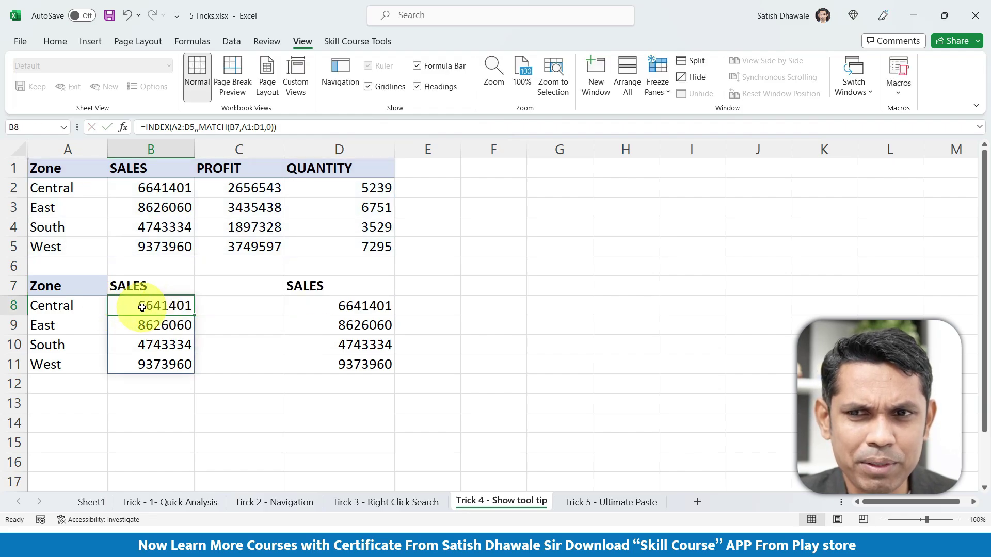
pyautogui.doubleClick(140, 308)
pyautogui.press('Escape')
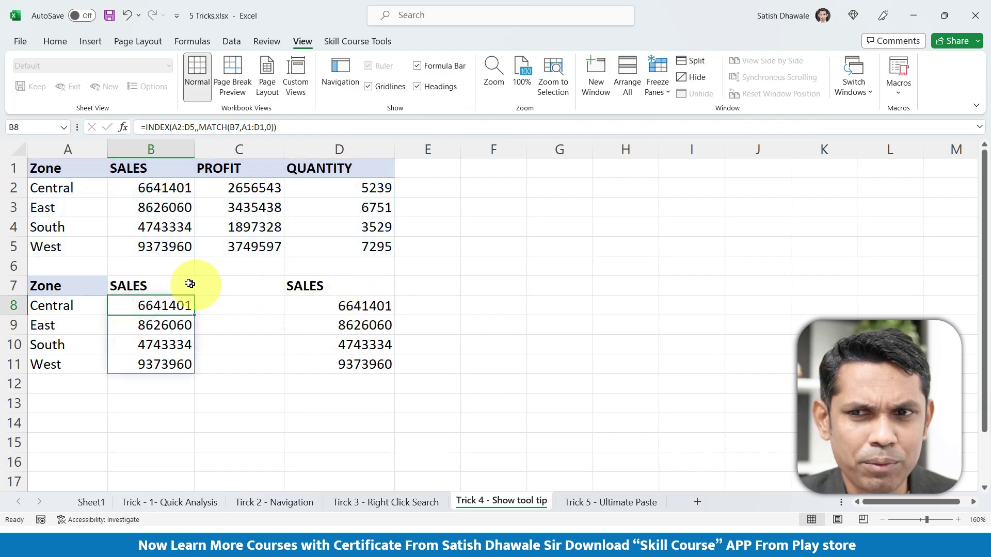
# Step: Switch B7's header to PROFIT, then QUANTITY, comparing B8:B11 with the source columns
pyautogui.click(165, 285)
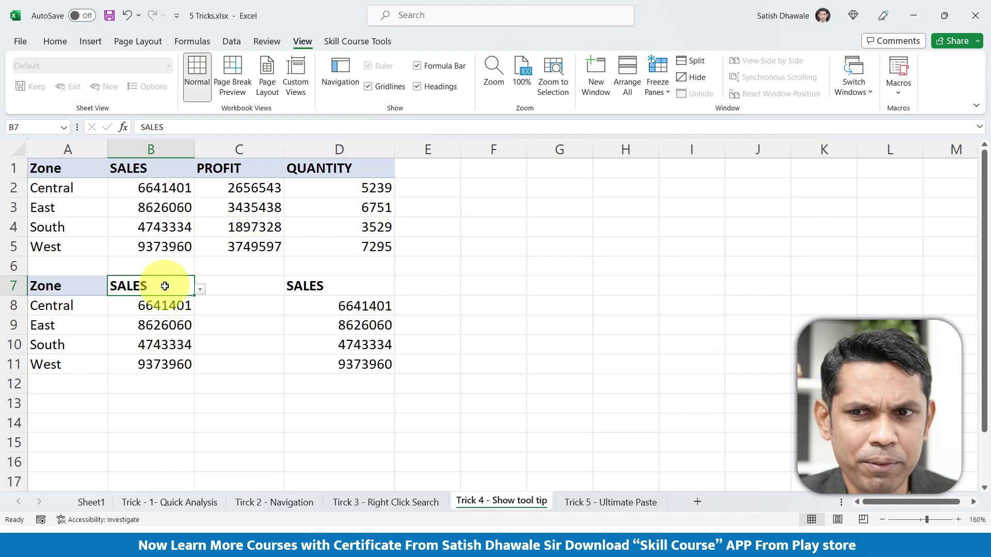
pyautogui.click(200, 290)
pyautogui.click(140, 311)
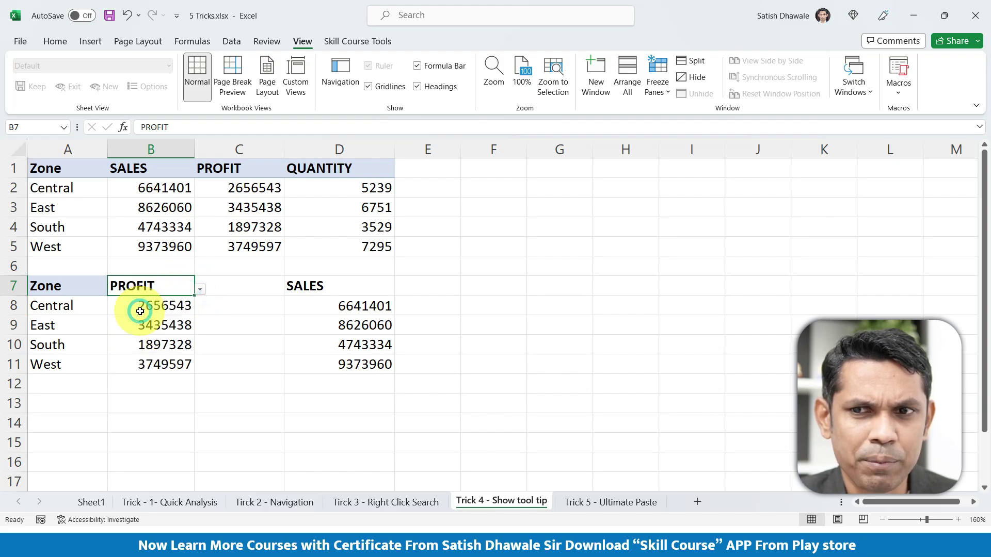
pyautogui.moveTo(246, 189); pyautogui.dragTo(243, 250)
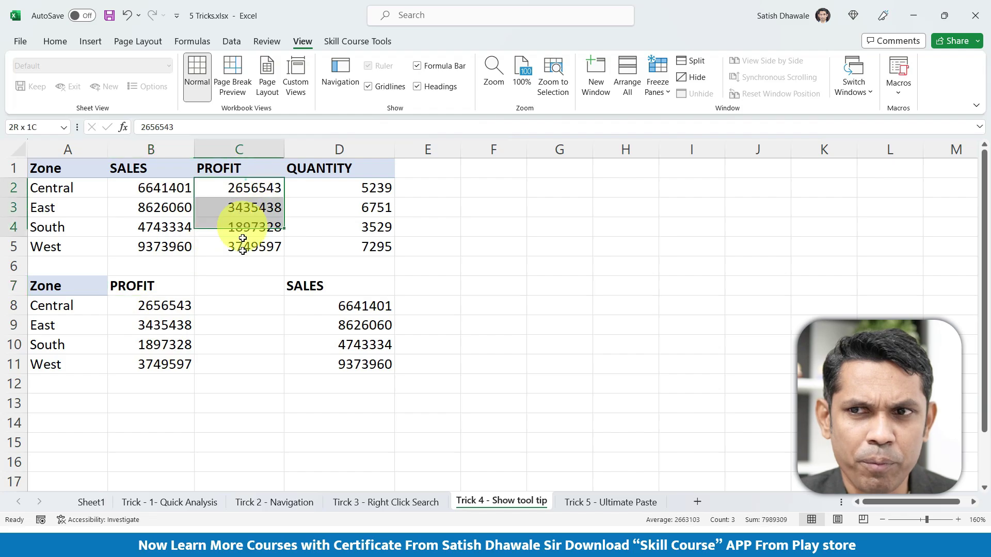
pyautogui.moveTo(175, 309); pyautogui.dragTo(166, 362)
pyautogui.click(183, 284)
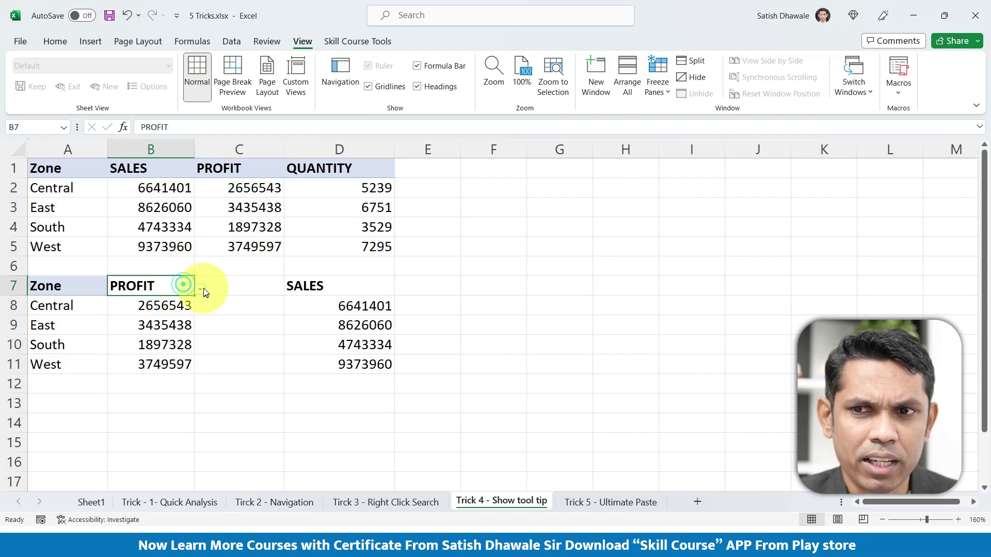
pyautogui.click(204, 290)
pyautogui.click(161, 324)
pyautogui.moveTo(382, 192); pyautogui.dragTo(375, 251)
pyautogui.moveTo(177, 308); pyautogui.dragTo(166, 365)
# Step: Set D7's header to PROFIT and view D8's nested IF formula
pyautogui.click(344, 287)
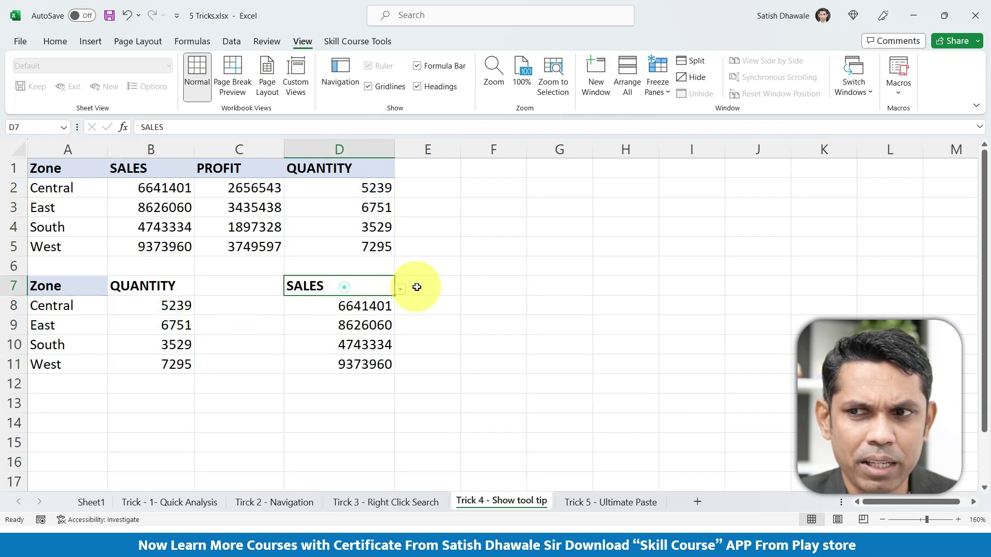
pyautogui.click(401, 289)
pyautogui.click(327, 310)
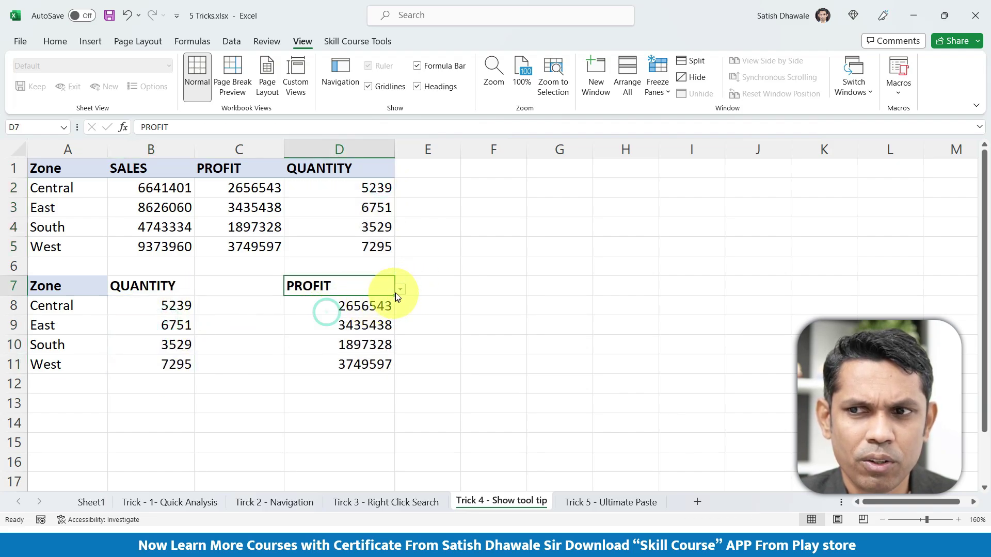
pyautogui.doubleClick(359, 307)
pyautogui.press('Escape')
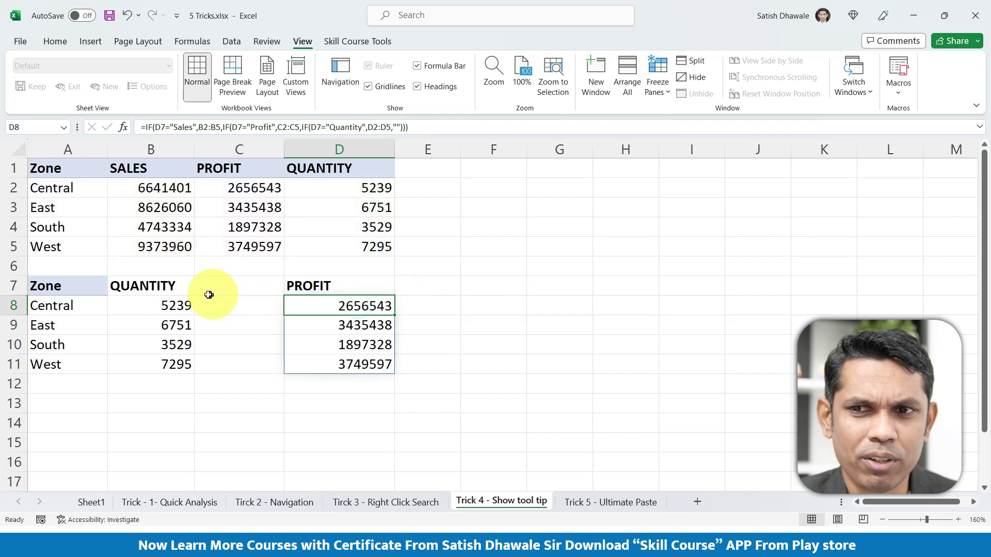
# Step: Compare B8's INDEX/MATCH formula with D8's IF formula, leaving both unchanged
pyautogui.doubleClick(166, 305)
pyautogui.moveTo(135, 304); pyautogui.dragTo(316, 306)
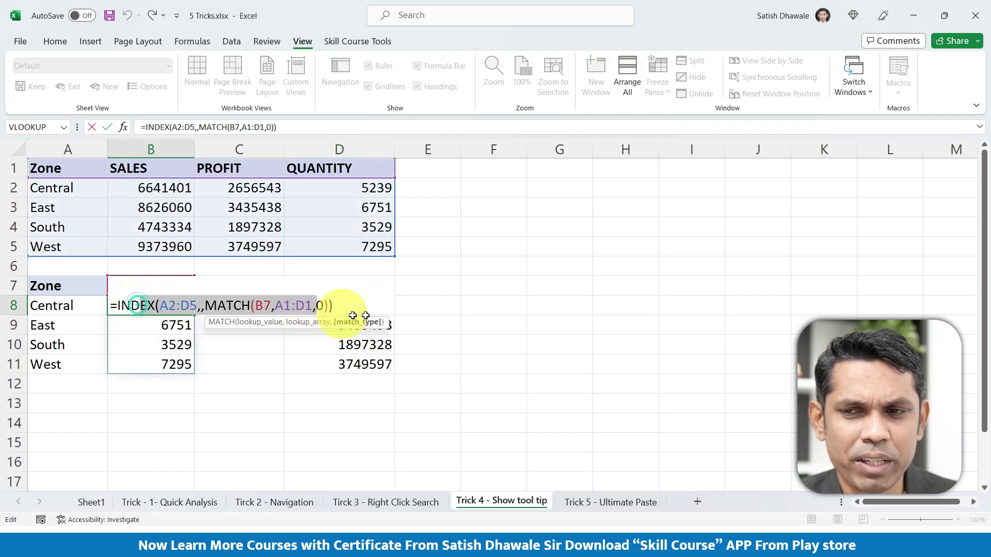
pyautogui.press('Escape')
pyautogui.doubleClick(353, 306)
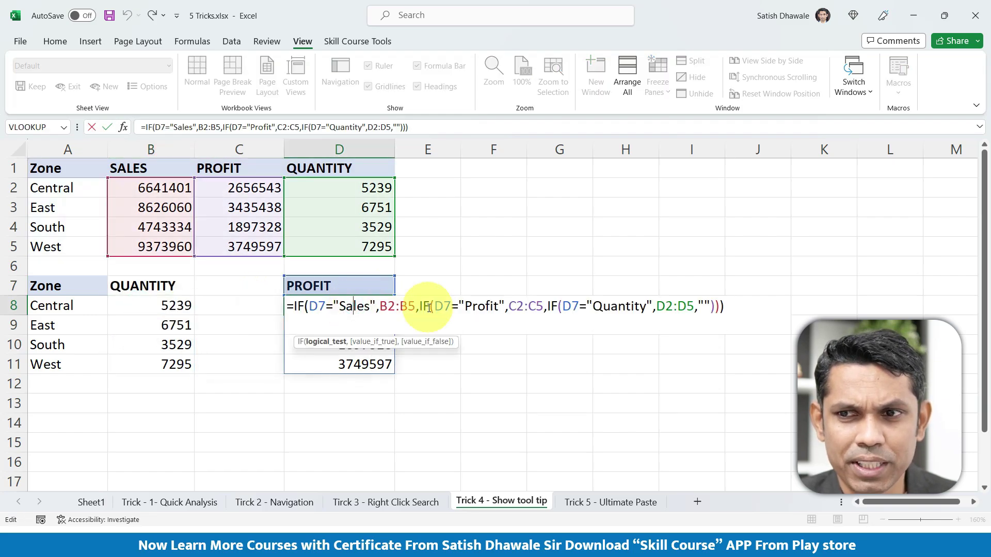
pyautogui.press('Escape')
pyautogui.doubleClick(175, 306)
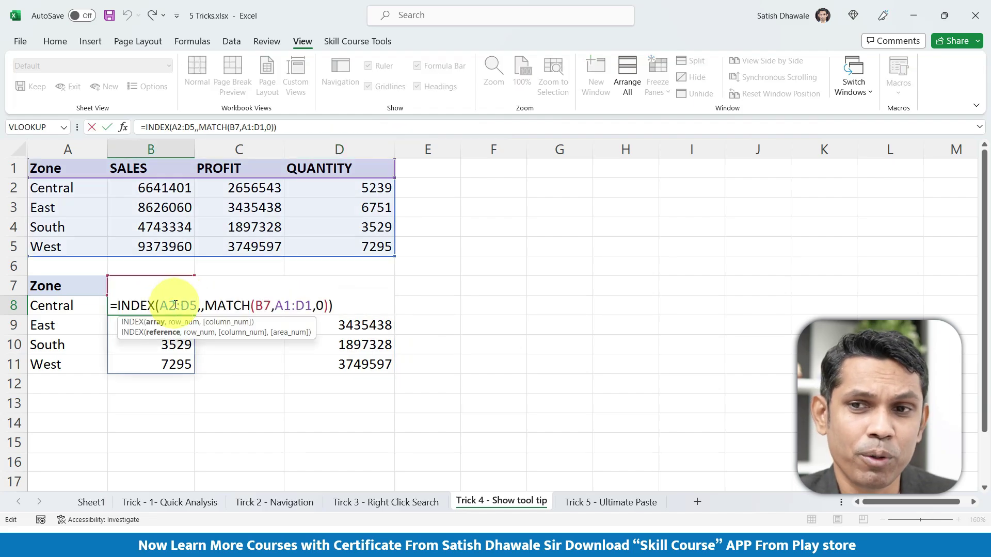
pyautogui.press('Escape')
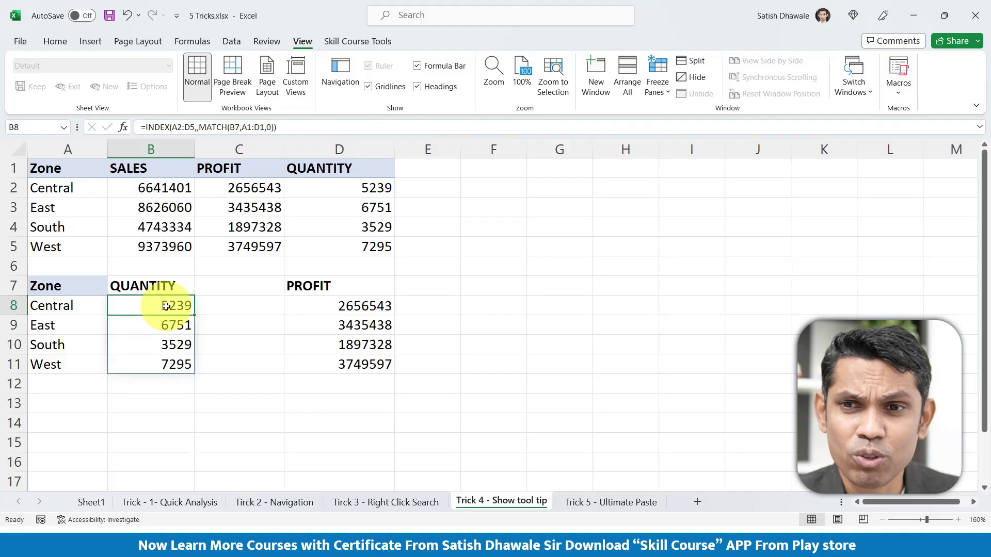
# Step: Evaluate B8's MATCH(B7,A1:D1,0) part with F9 to show 4, then undo to restore it
pyautogui.doubleClick(166, 307)
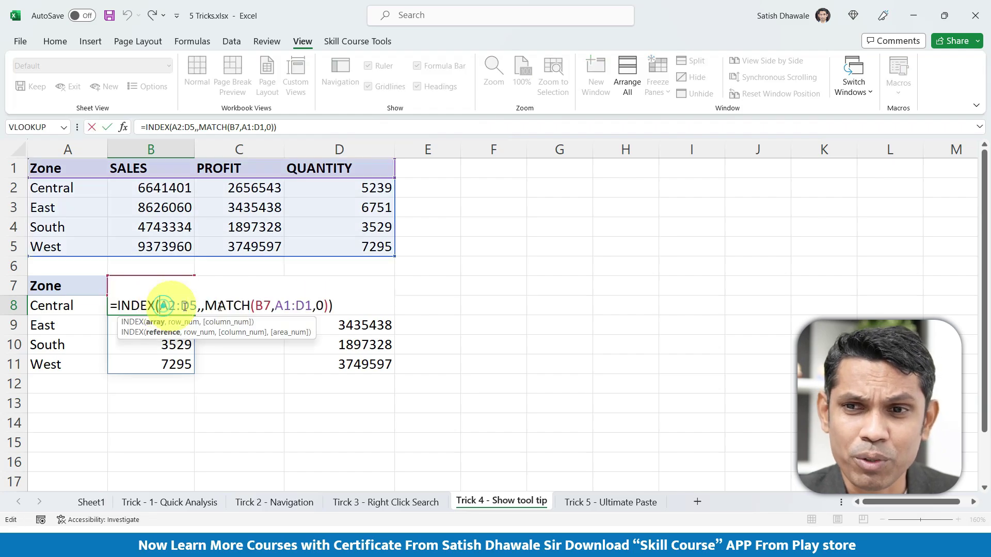
pyautogui.press('Escape')
pyautogui.doubleClick(322, 305)
pyautogui.press('Escape')
pyautogui.click(153, 306)
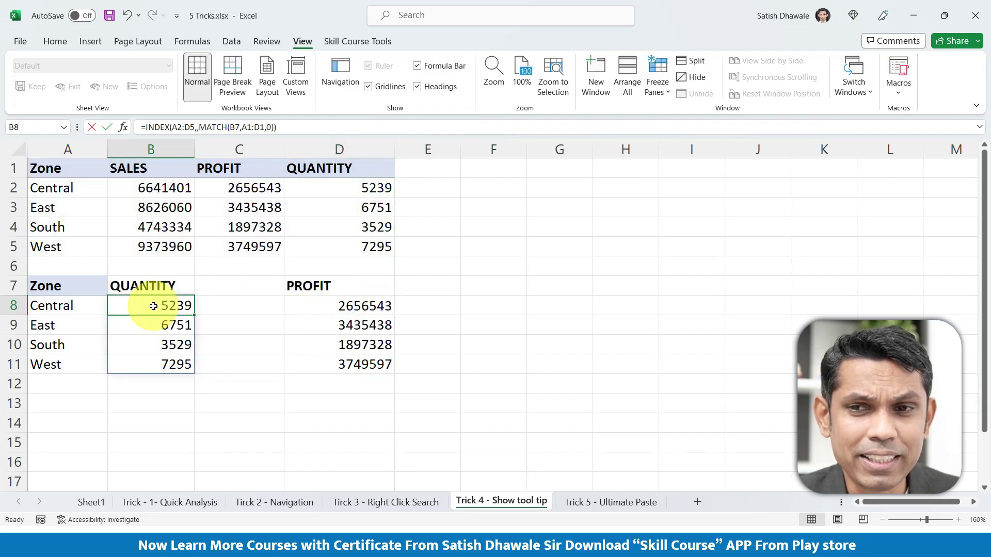
pyautogui.doubleClick(153, 306)
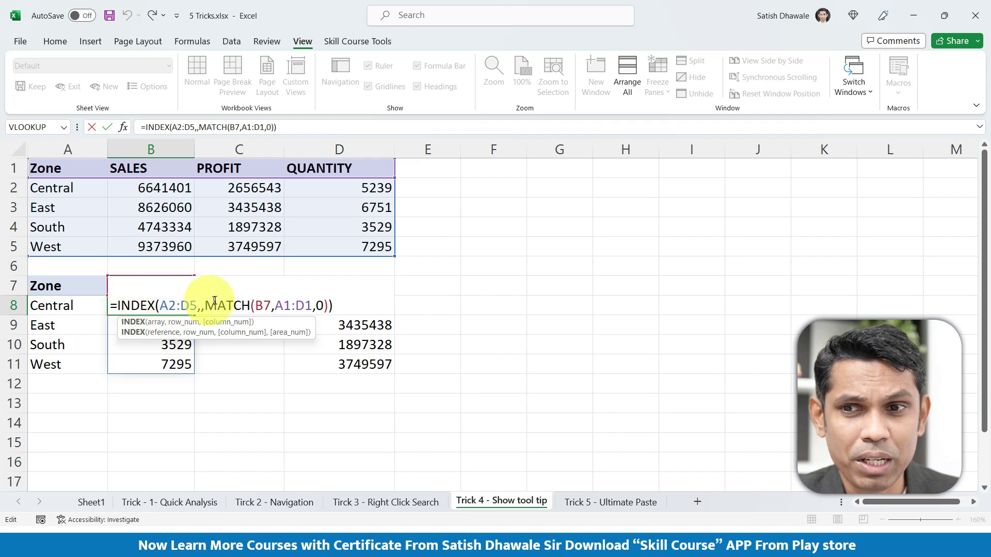
pyautogui.moveTo(206, 305)
pyautogui.mouseDown()
pyautogui.moveTo(329, 309)
pyautogui.moveTo(325, 322)
pyautogui.mouseUp()
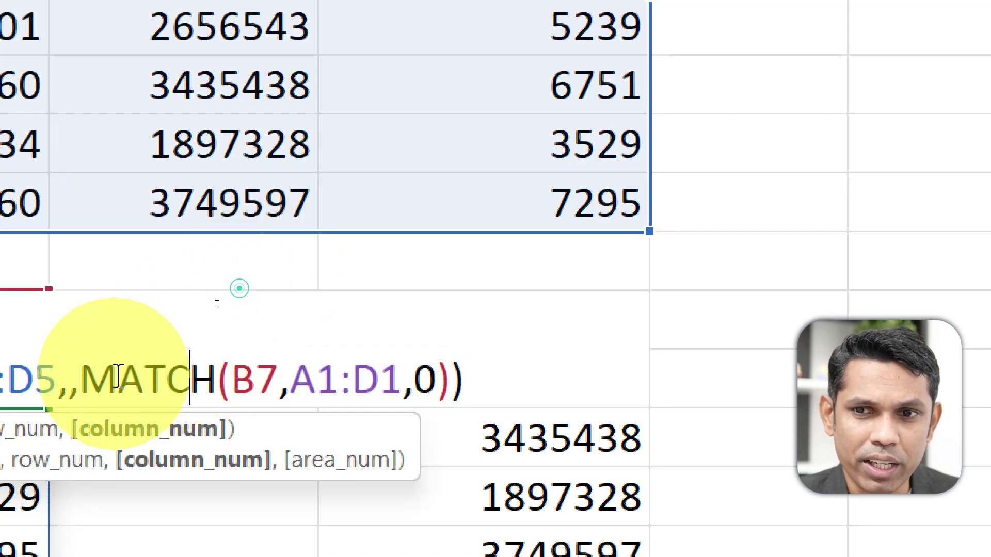
pyautogui.moveTo(81, 379); pyautogui.dragTo(439, 395)
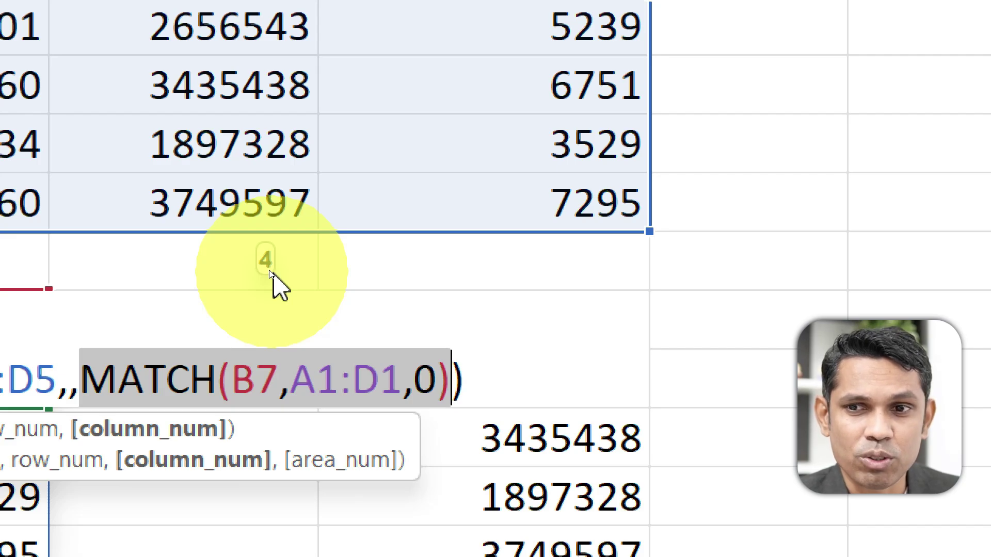
pyautogui.press('F9')
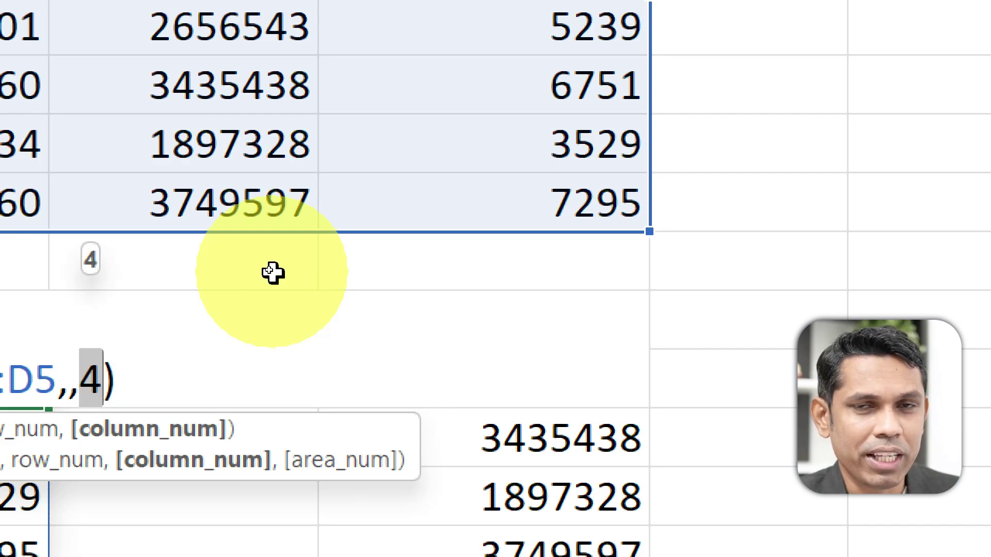
pyautogui.hotkey('ctrl', 'z')
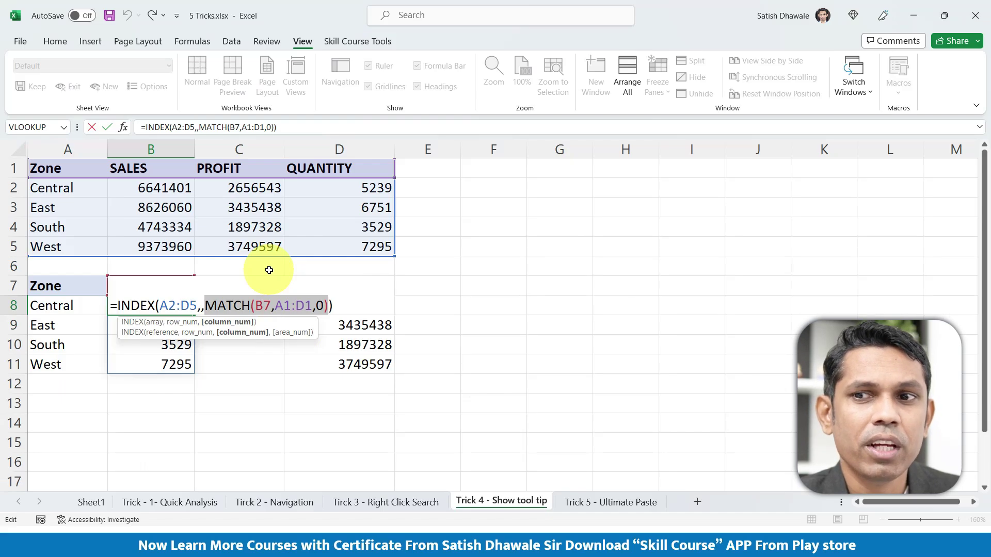
# Step: Preview D8's D7="Sales" test, which evaluates to FALSE
pyautogui.click(327, 307)
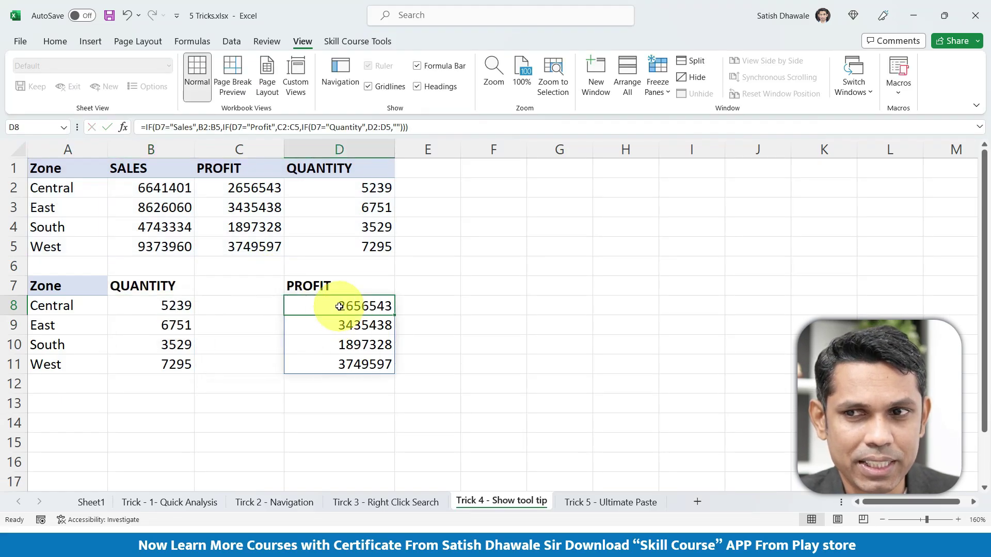
pyautogui.doubleClick(330, 308)
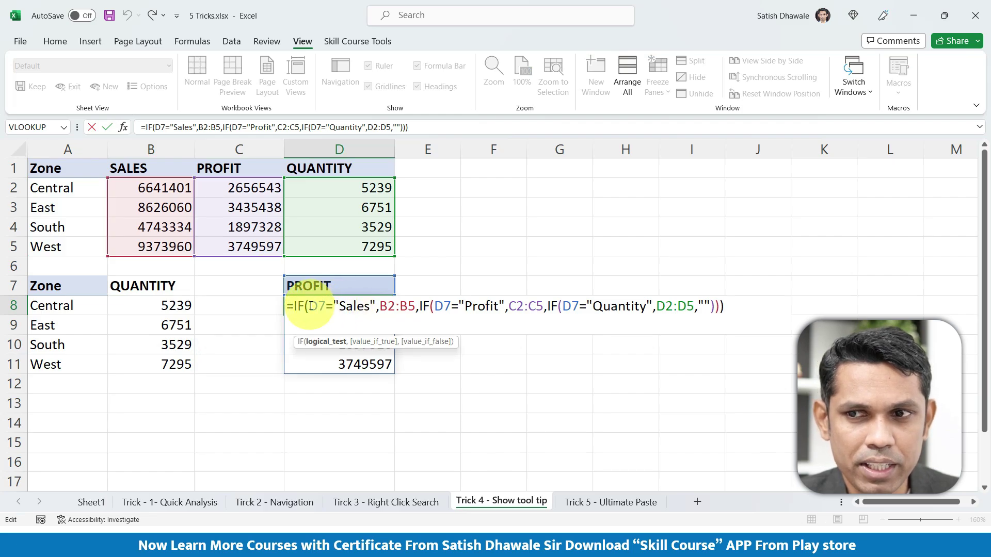
pyautogui.moveTo(309, 307); pyautogui.dragTo(376, 306)
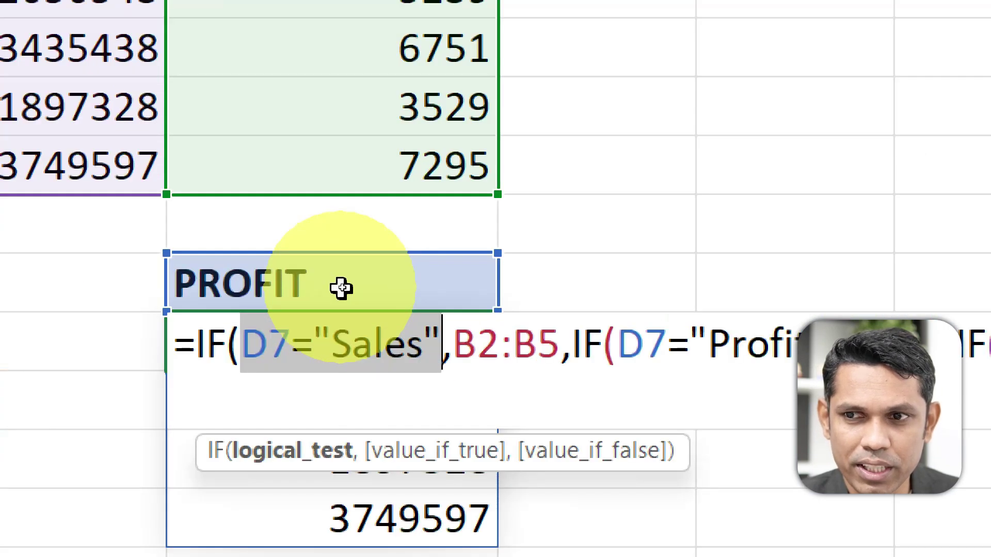
pyautogui.click(351, 352)
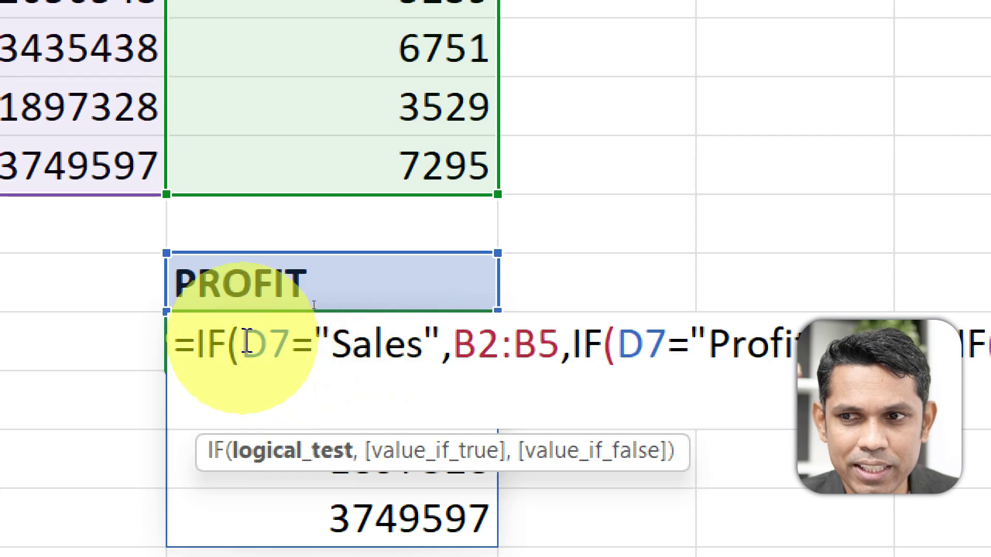
pyautogui.moveTo(241, 345)
pyautogui.mouseDown()
pyautogui.moveTo(482, 343)
pyautogui.moveTo(447, 351)
pyautogui.mouseUp()
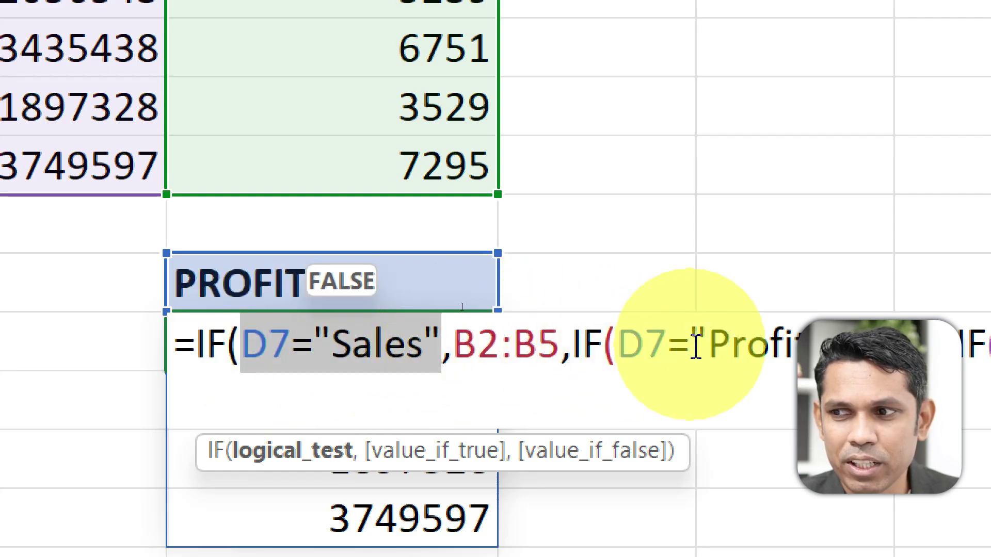
# Step: Preview D8's D7="Profit" test, which evaluates to TRUE
pyautogui.moveTo(572, 343); pyautogui.dragTo(821, 344)
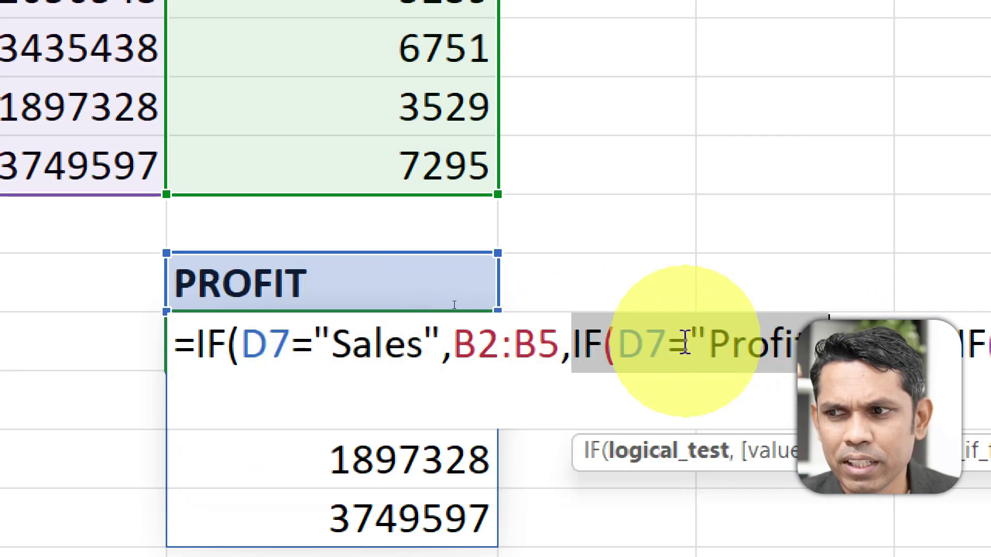
pyautogui.click(646, 343)
pyautogui.moveTo(617, 344); pyautogui.dragTo(821, 335)
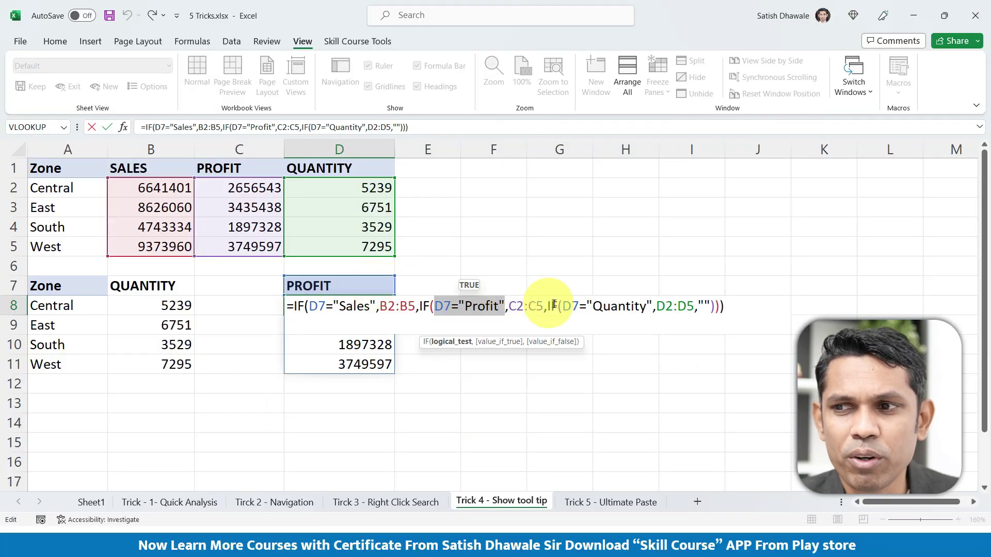
pyautogui.click(554, 306)
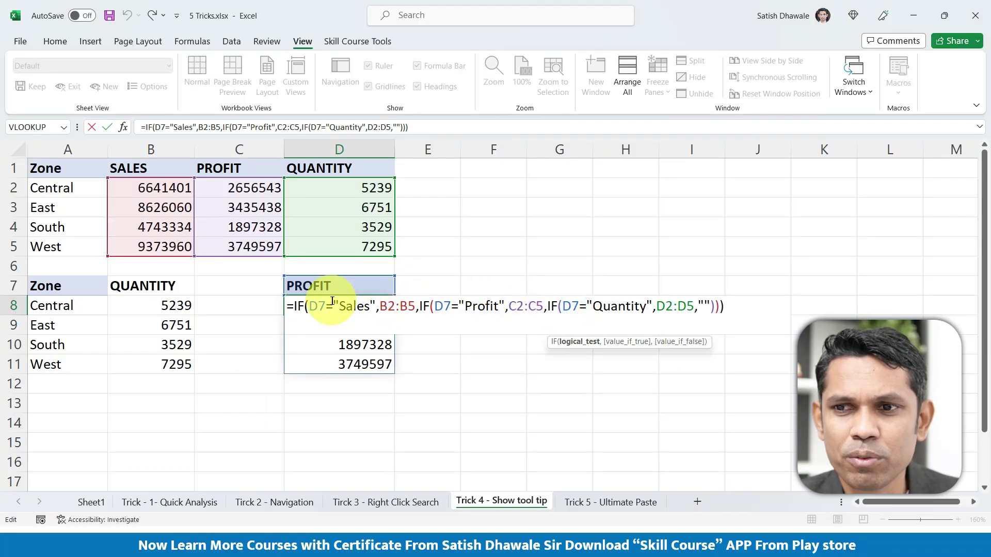
# Step: Preview the whole IF formula returning the PROFIT values, then exit D8 unchanged
pyautogui.moveTo(295, 306); pyautogui.dragTo(698, 298)
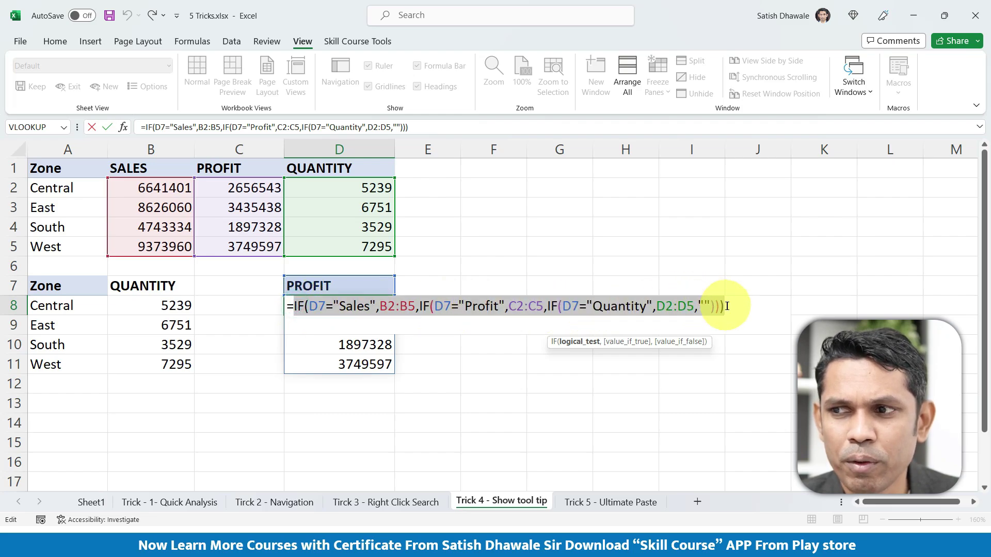
pyautogui.moveTo(698, 298); pyautogui.dragTo(725, 306)
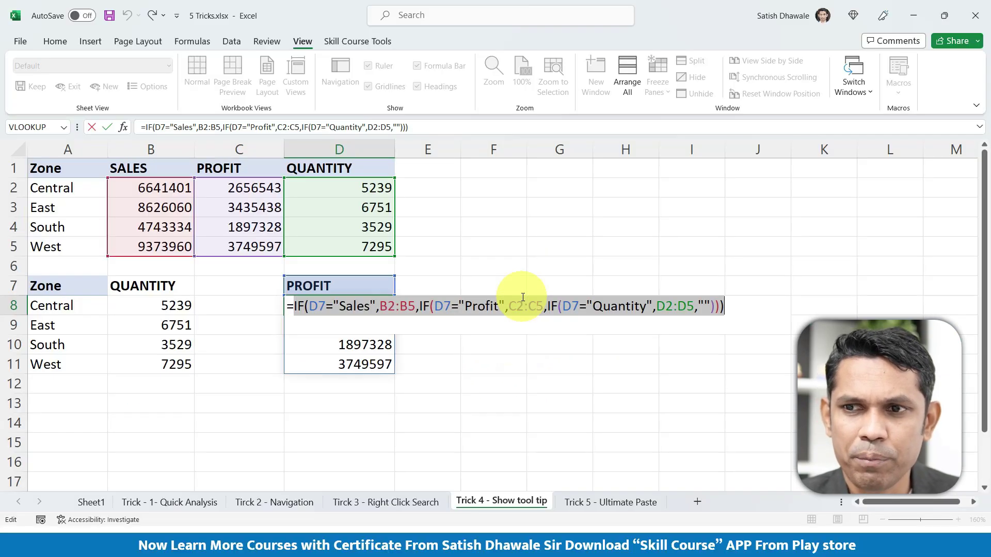
pyautogui.press('Return')
pyautogui.moveTo(390, 306); pyautogui.dragTo(373, 364)
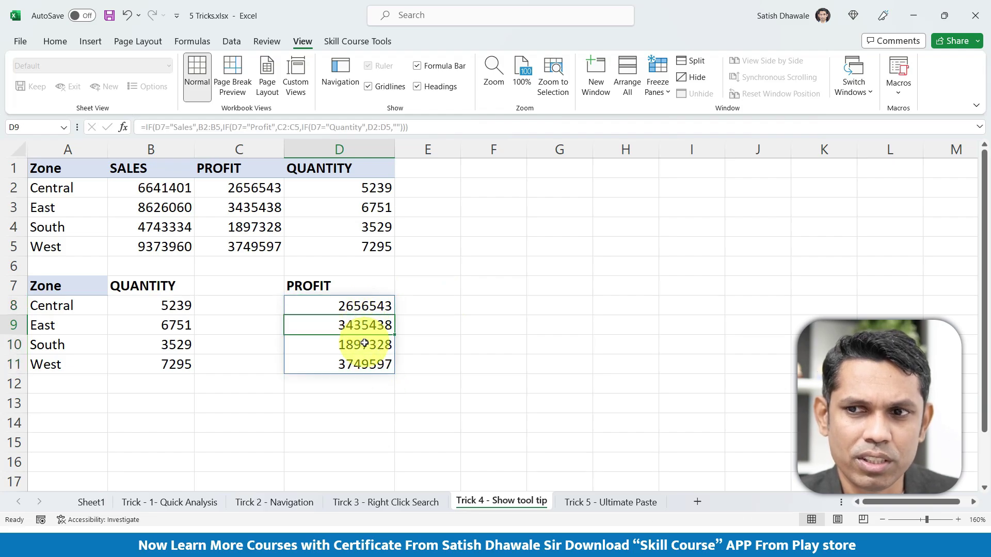
# Step: Reopen D8's IF formula and B8's MATCH part, exiting both unchanged
pyautogui.click(372, 361)
pyautogui.doubleClick(368, 307)
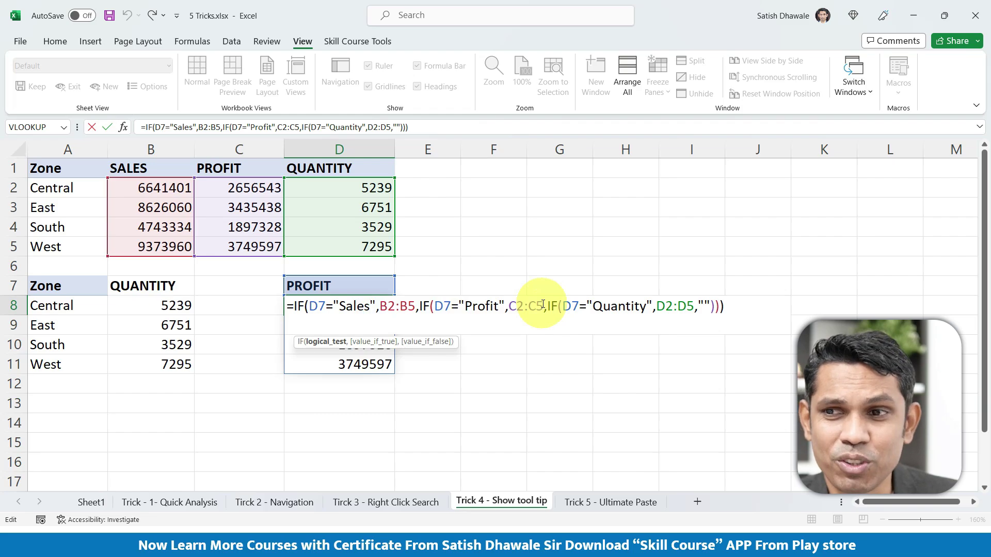
pyautogui.press('Escape')
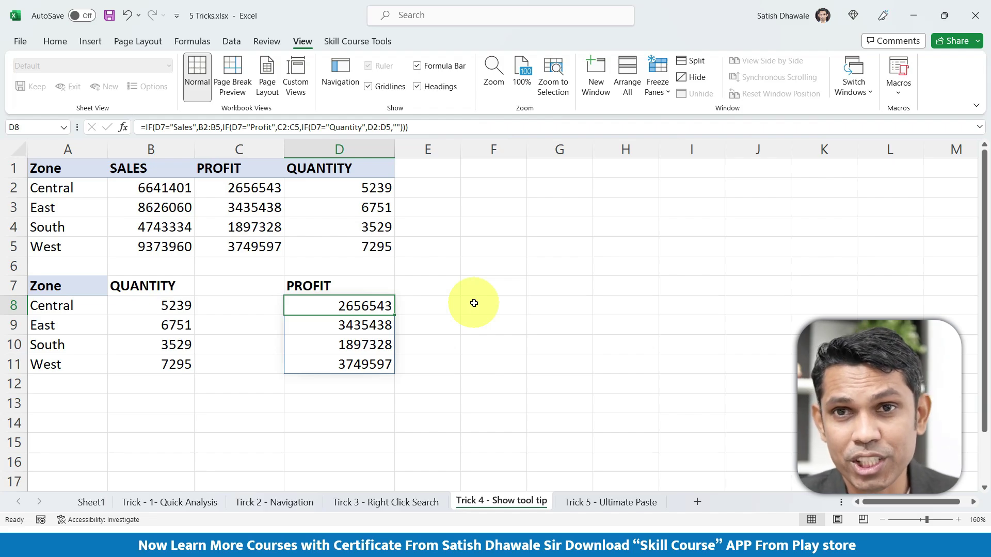
pyautogui.doubleClick(163, 305)
pyautogui.moveTo(205, 306); pyautogui.dragTo(328, 308)
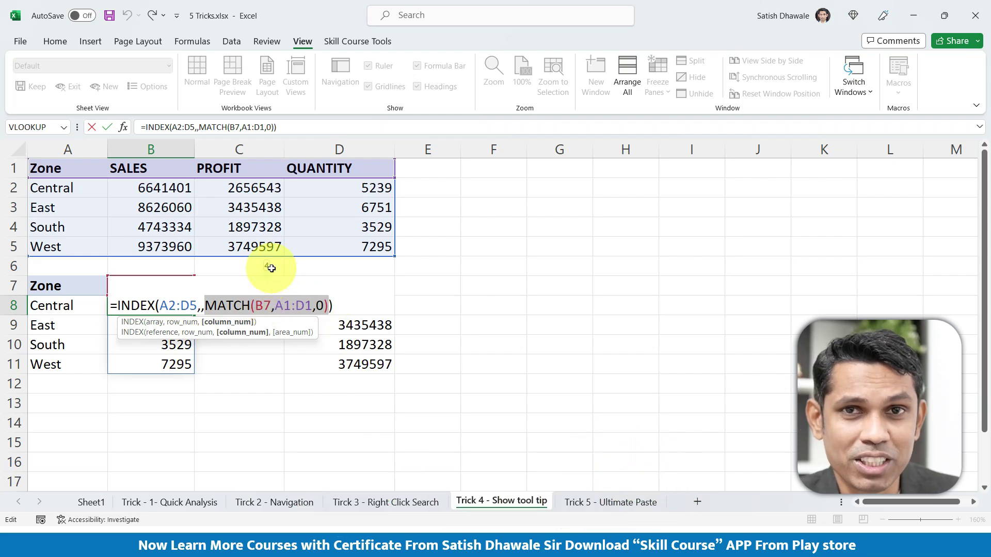
pyautogui.press('Escape')
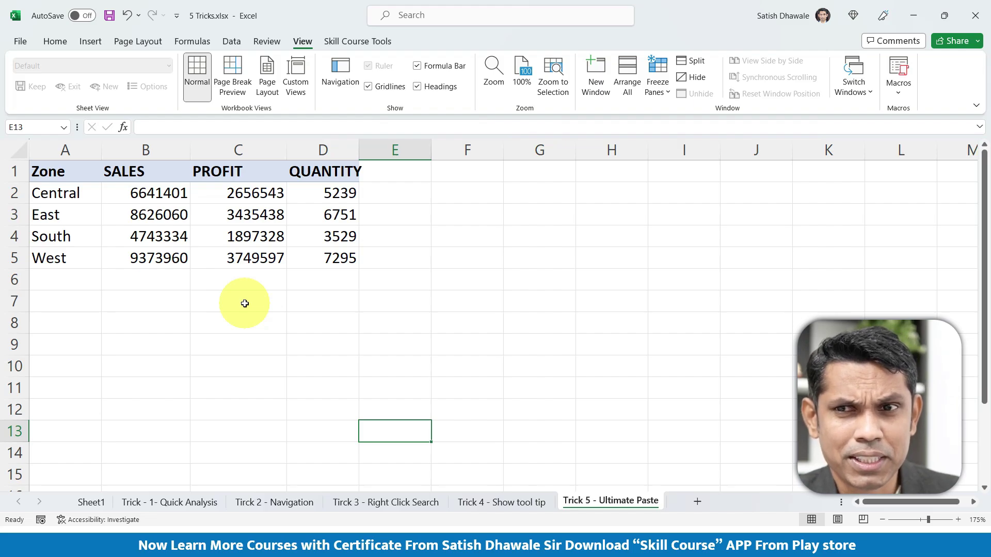
# Step: Copy the QUANTITY column D1:D5 instead of the whole Zone table
pyautogui.moveTo(81, 175); pyautogui.dragTo(317, 253)
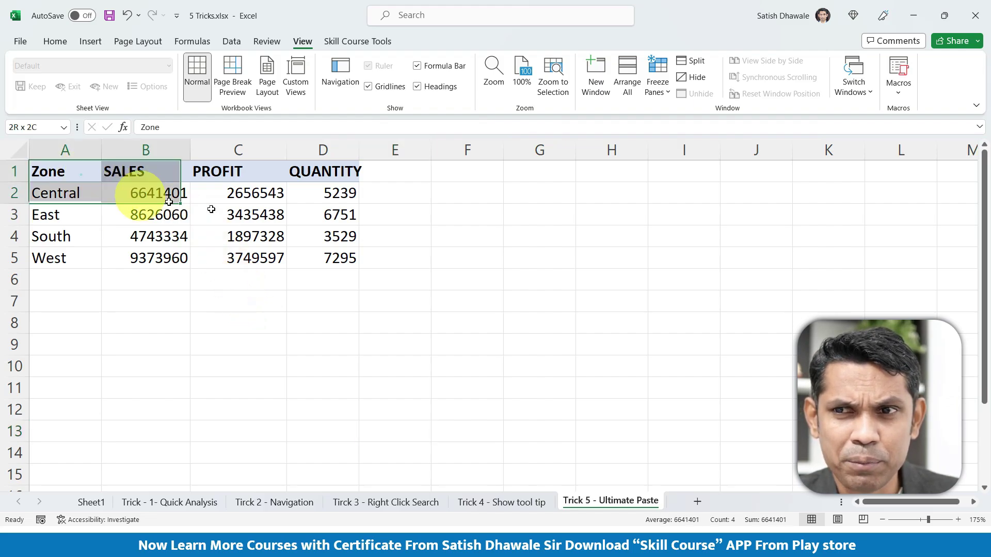
pyautogui.hotkey('ctrl', 'c')
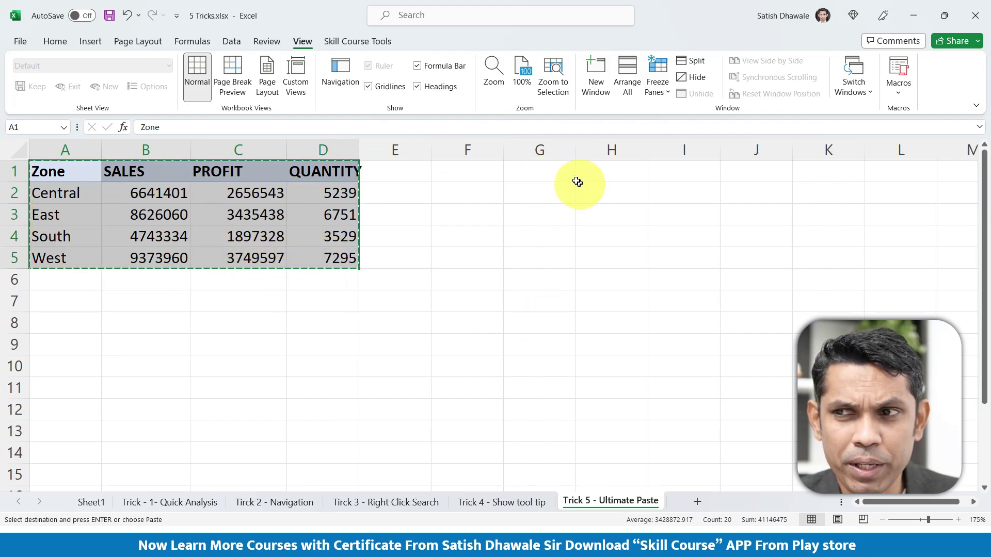
pyautogui.press('Escape')
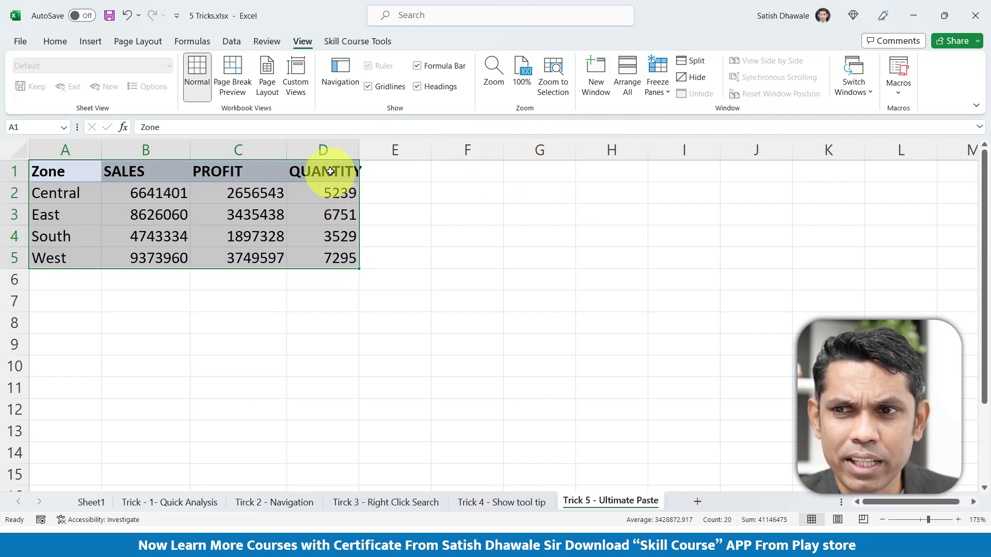
pyautogui.moveTo(321, 173); pyautogui.dragTo(327, 257)
pyautogui.hotkey('ctrl', 'c')
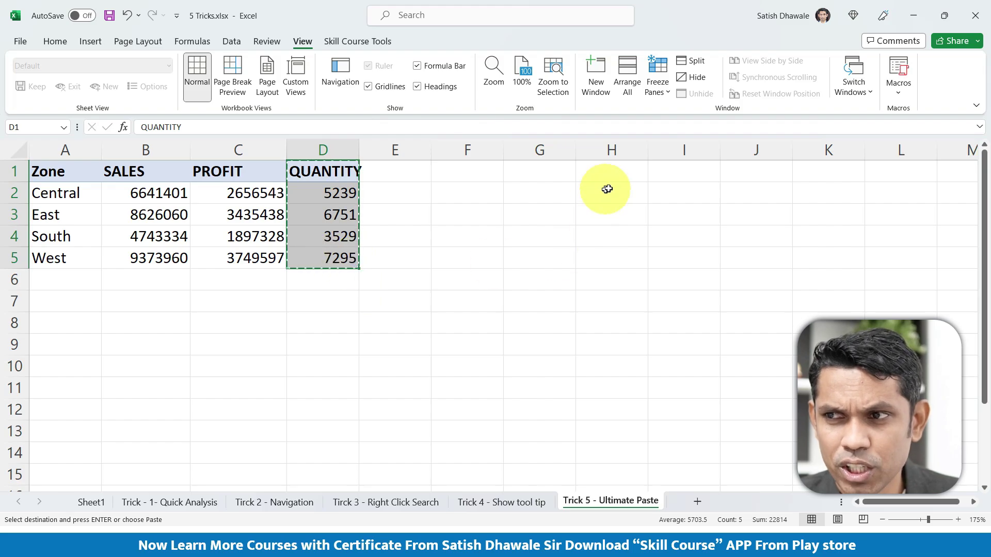
# Step: Paste the QUANTITY column into H1, K1, D9 and H9 in one go
pyautogui.moveTo(629, 172); pyautogui.dragTo(628, 258)
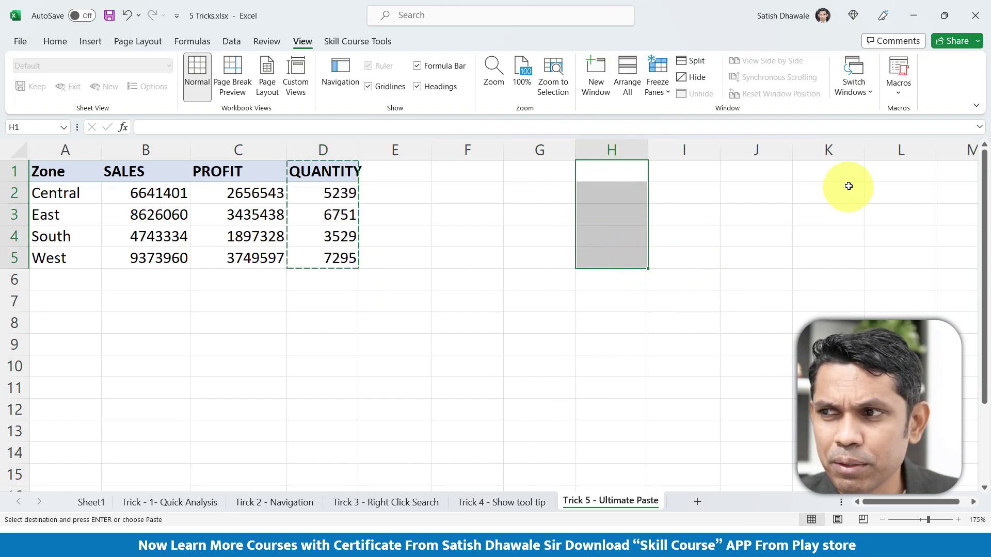
pyautogui.moveTo(831, 172); pyautogui.dragTo(822, 262)
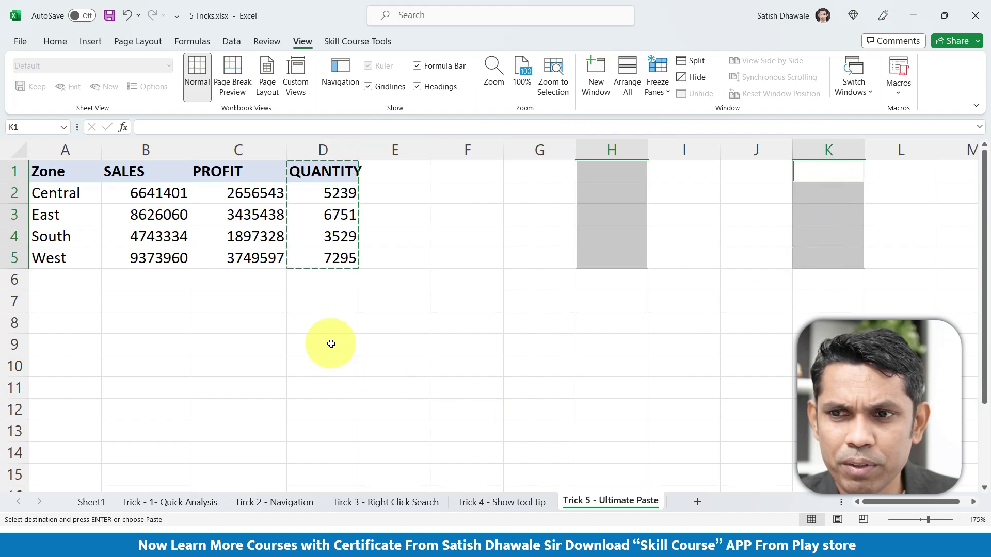
pyautogui.moveTo(326, 343); pyautogui.dragTo(330, 428)
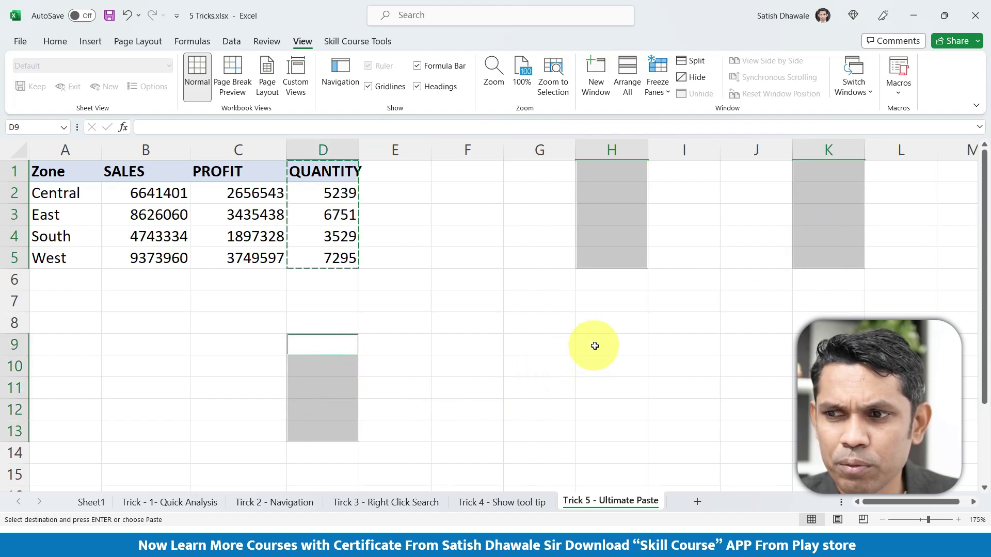
pyautogui.moveTo(599, 342); pyautogui.dragTo(610, 429)
pyautogui.moveTo(821, 344); pyautogui.dragTo(826, 431)
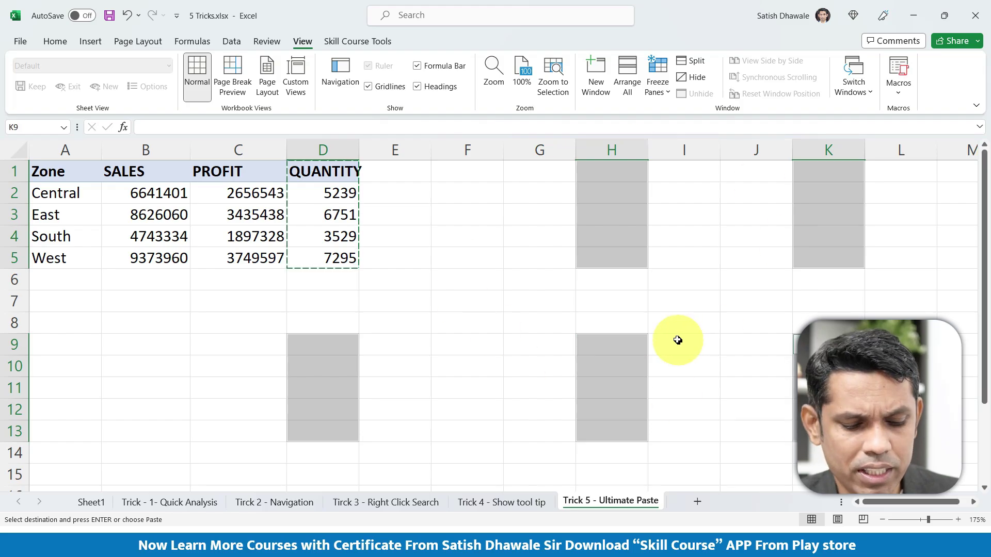
pyautogui.press('Return')
pyautogui.moveTo(325, 344); pyautogui.dragTo(336, 431)
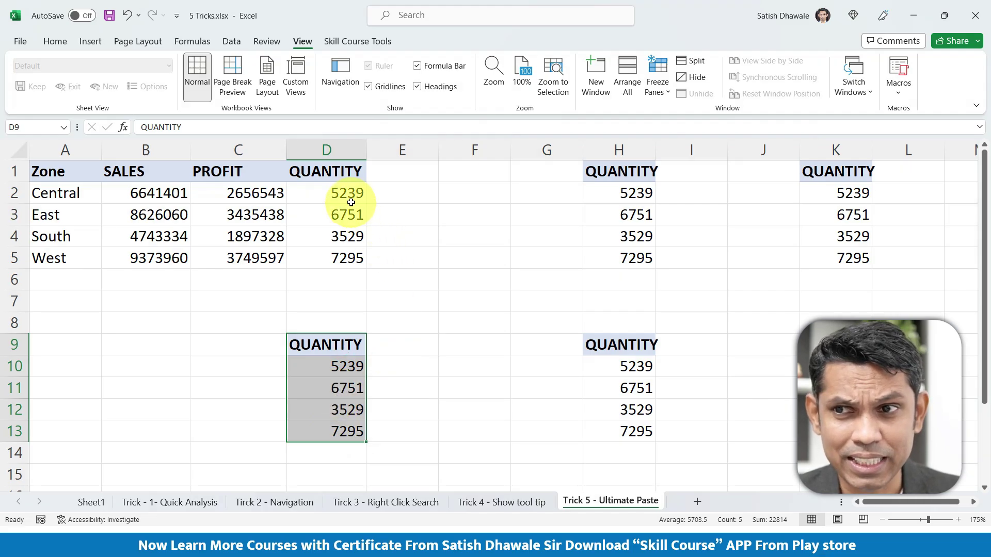
pyautogui.doubleClick(406, 196)
# Step: Enter =SUM(B2:D2) in E2 to total the Central zone
pyautogui.write('=')
pyautogui.press('Left')
pyautogui.press('Left')
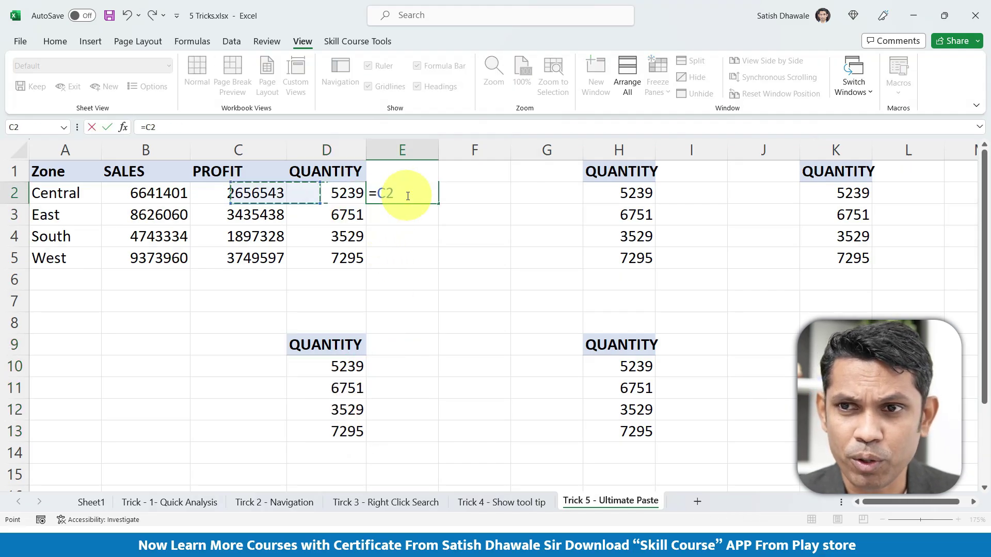
pyautogui.press('Left')
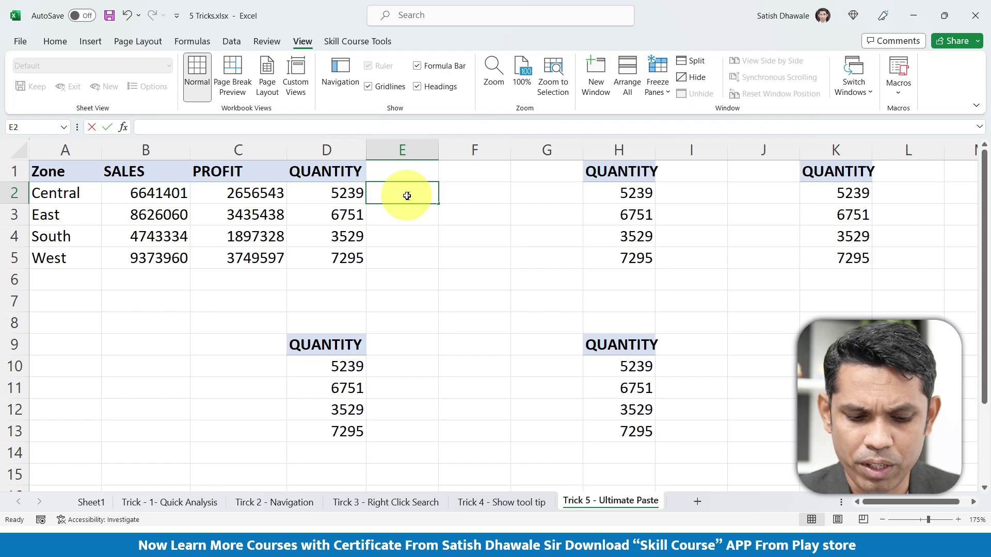
pyautogui.write('=sum')
pyautogui.press('Tab')
pyautogui.moveTo(134, 193); pyautogui.dragTo(316, 198)
pyautogui.press('Return')
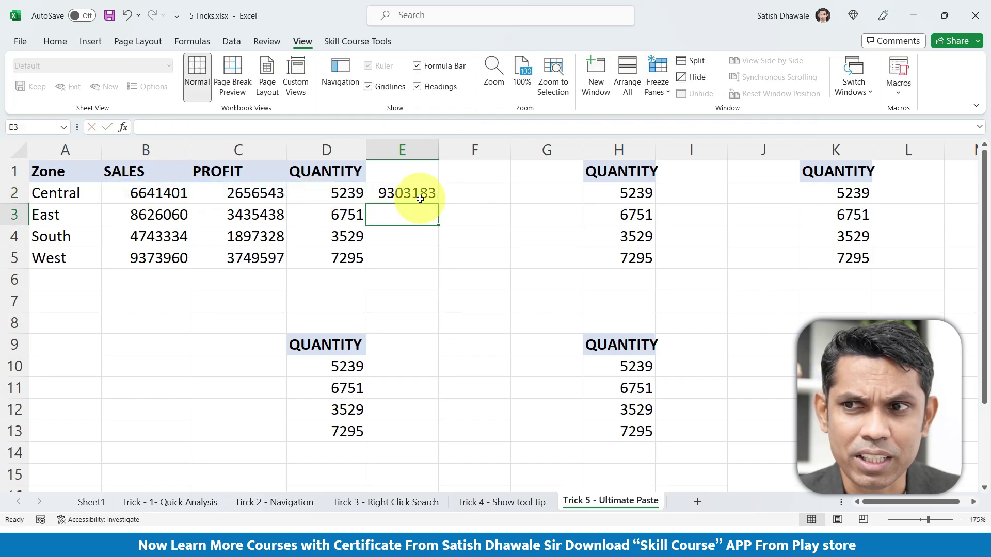
# Step: Fill the total down to E5 and convert E2:E5 to plain values
pyautogui.click(407, 192)
pyautogui.hotkey('ctrl', 'c')
pyautogui.doubleClick(439, 204)
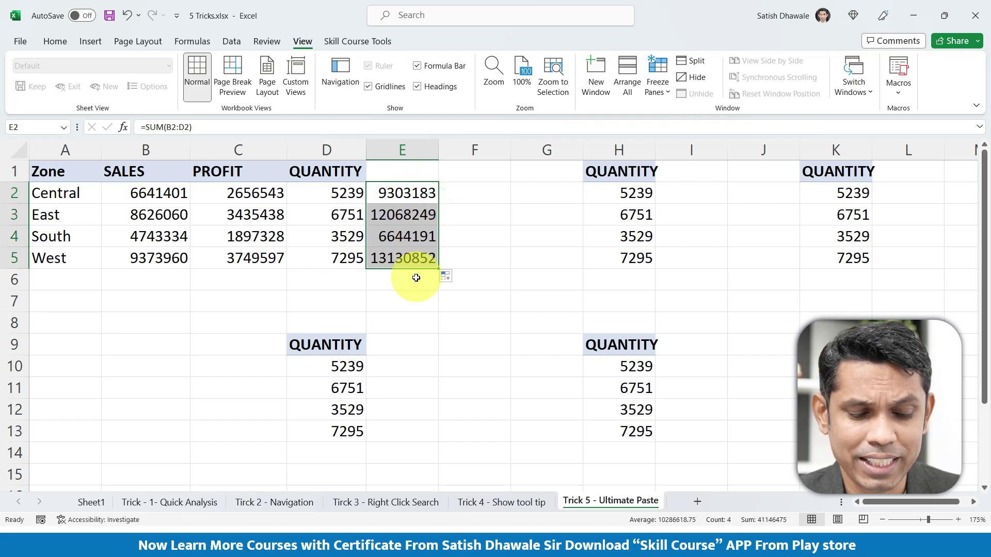
pyautogui.hotkey('ctrl', 'c')
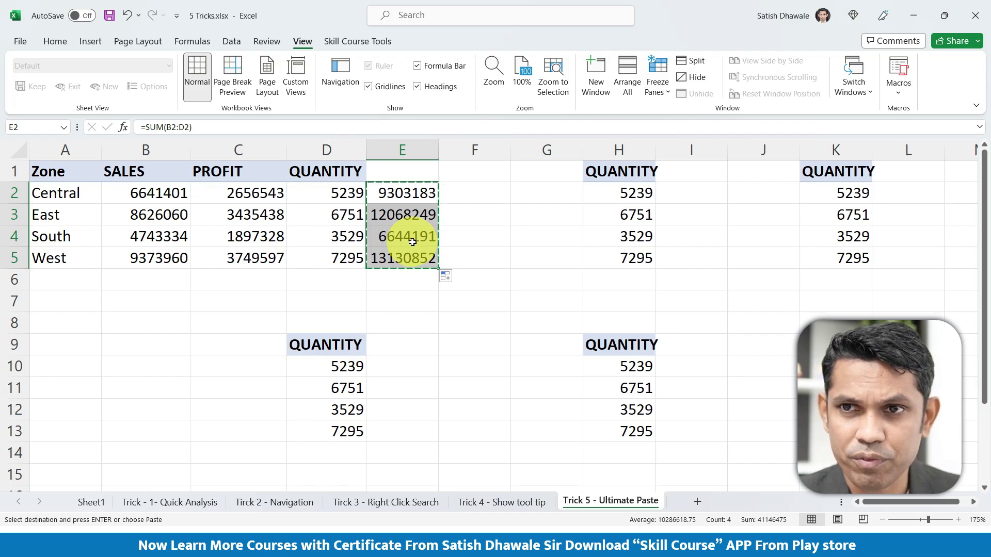
pyautogui.rightClick(412, 241)
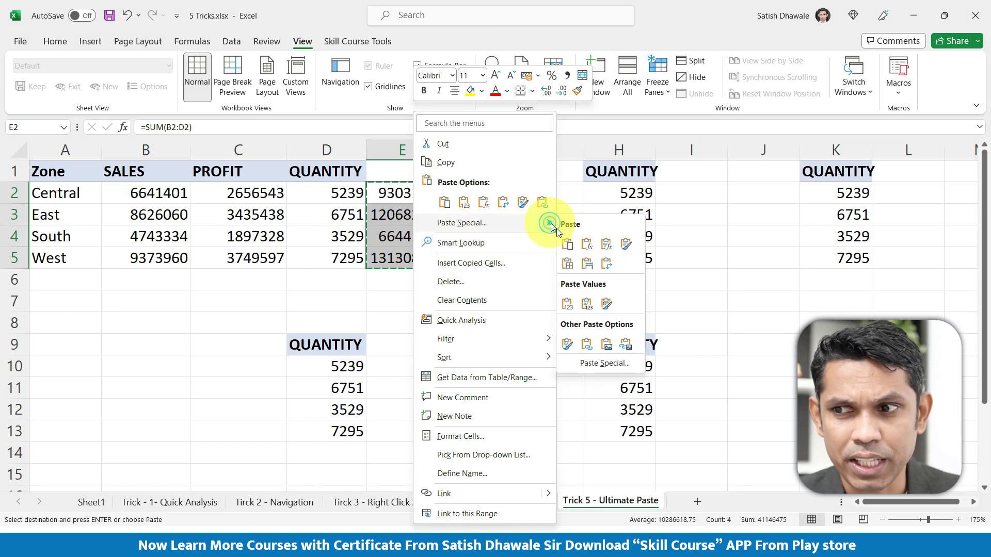
pyautogui.click(569, 305)
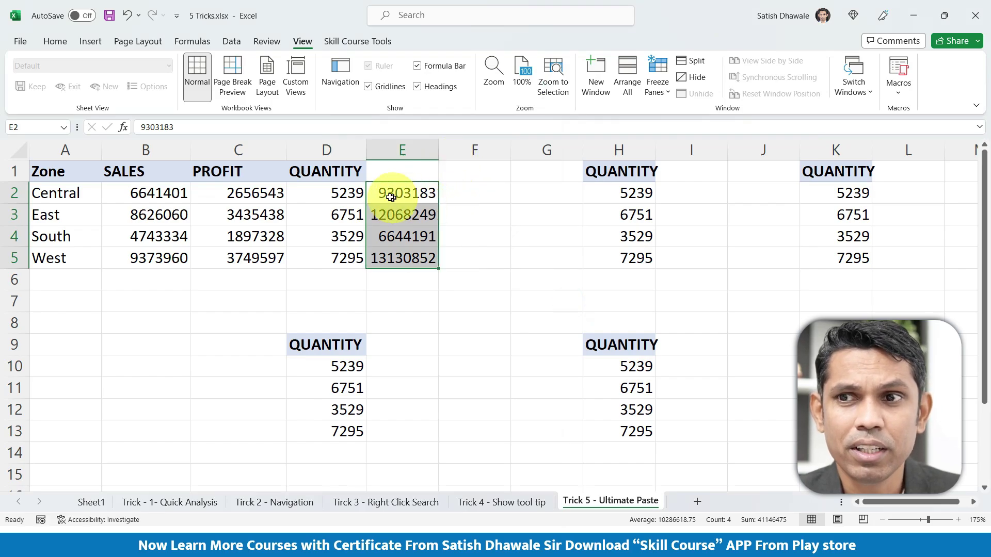
pyautogui.moveTo(408, 193); pyautogui.dragTo(406, 269)
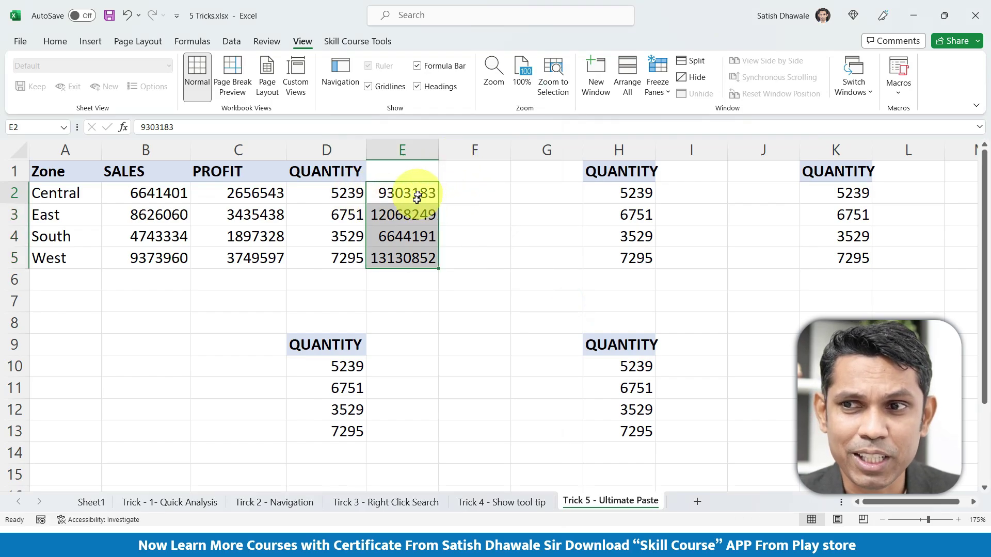
pyautogui.rightClick(407, 269)
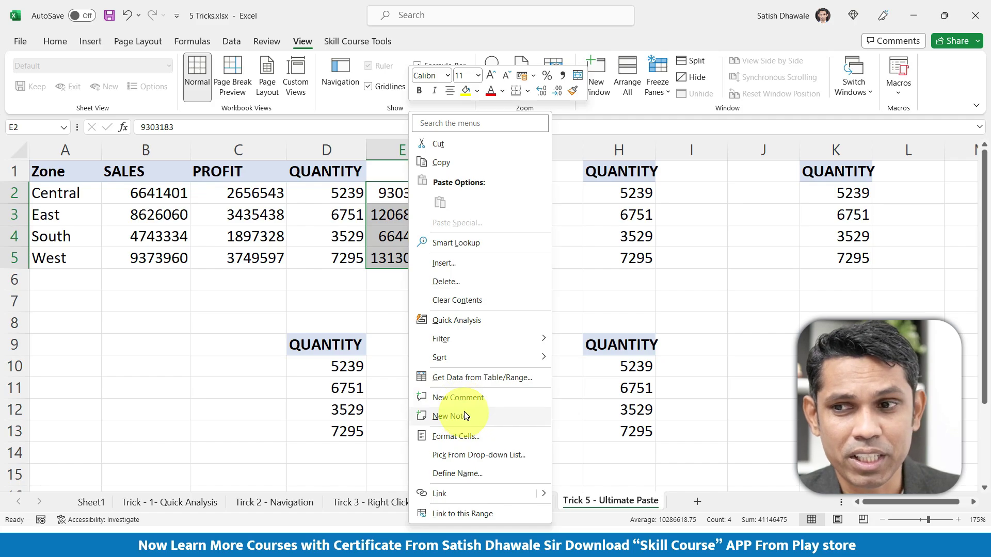
pyautogui.click(465, 399)
pyautogui.write('Recheck this value')
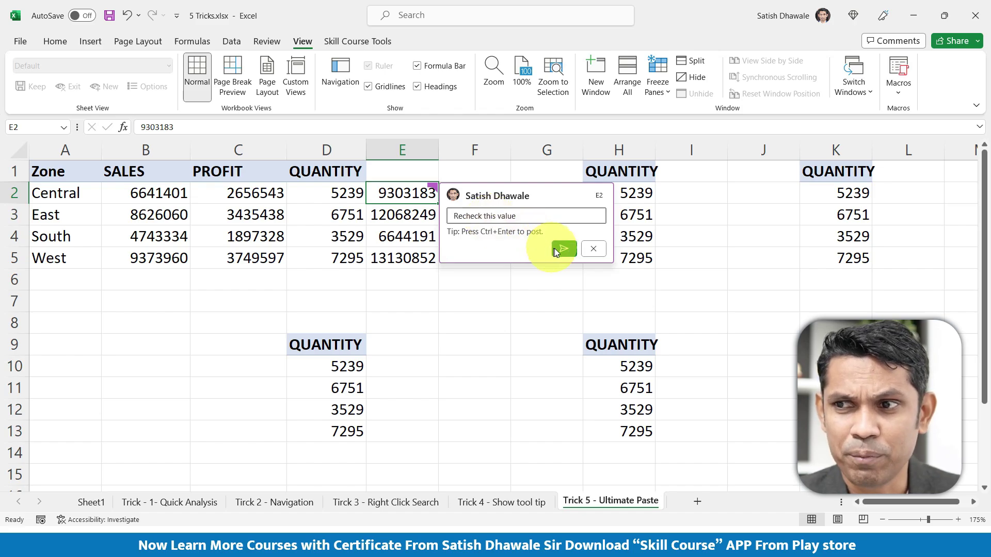
pyautogui.click(563, 248)
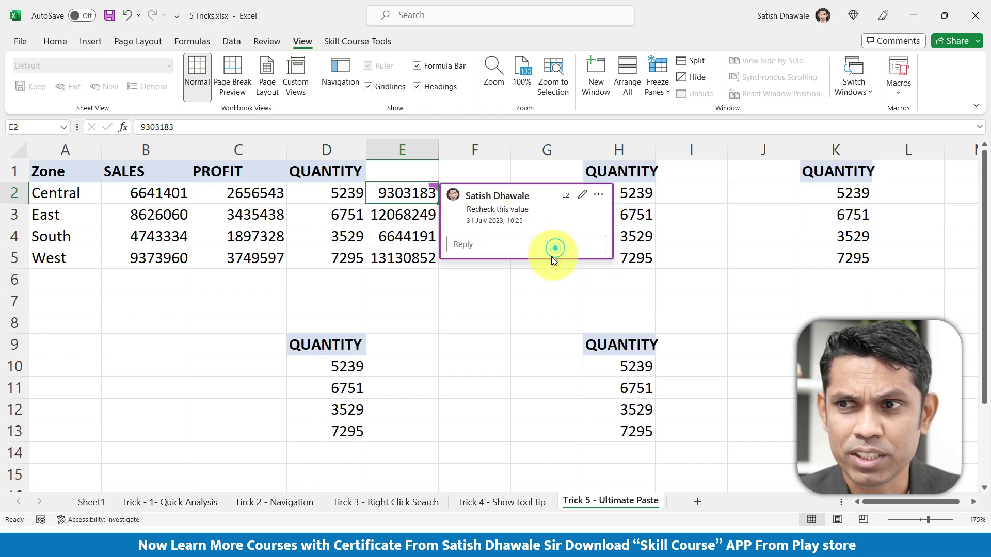
pyautogui.click(488, 298)
pyautogui.click(408, 194)
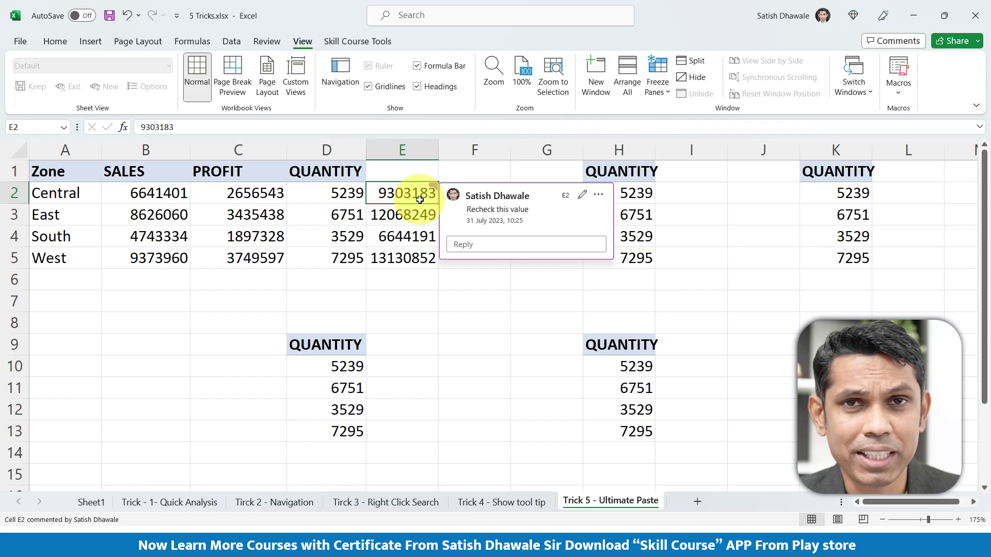
pyautogui.click(482, 244)
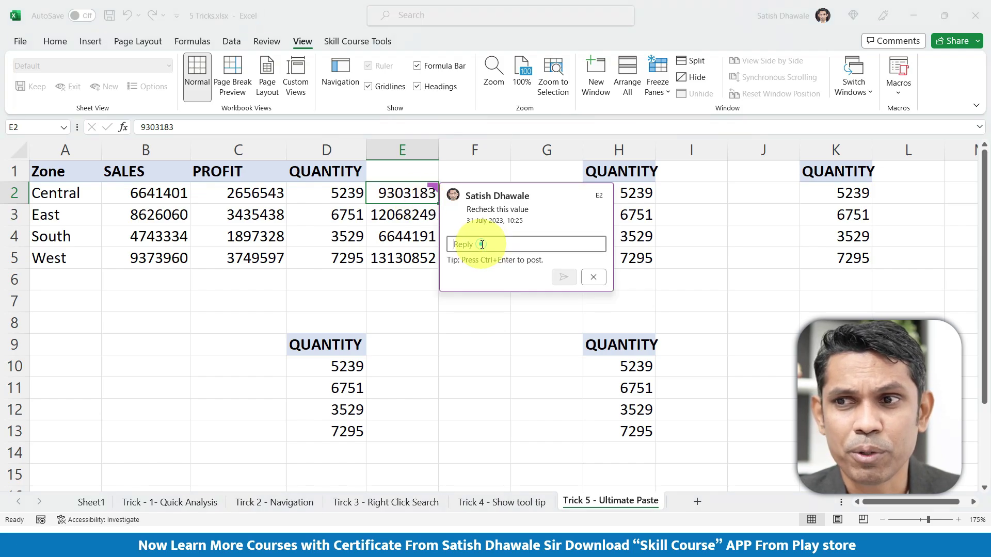
pyautogui.click(573, 209)
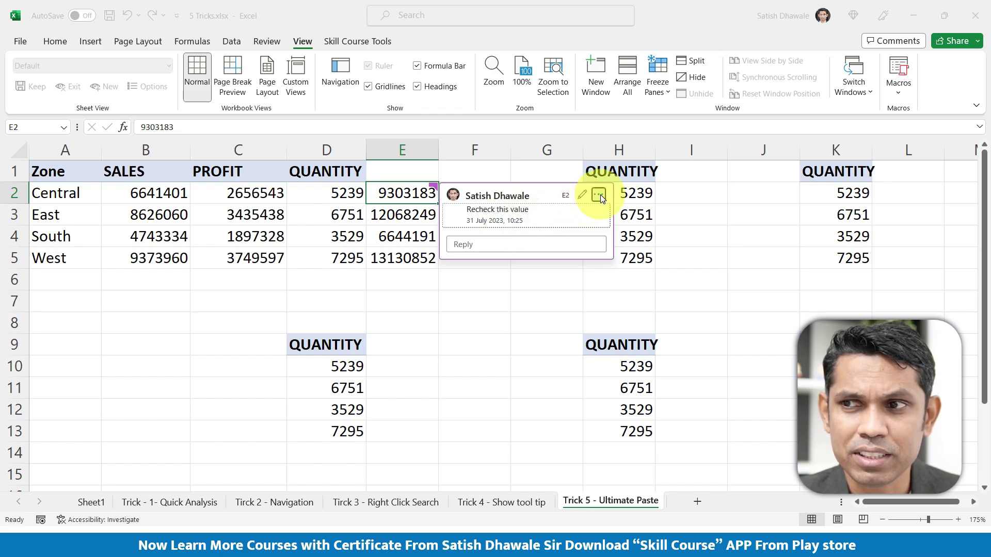
pyautogui.click(598, 195)
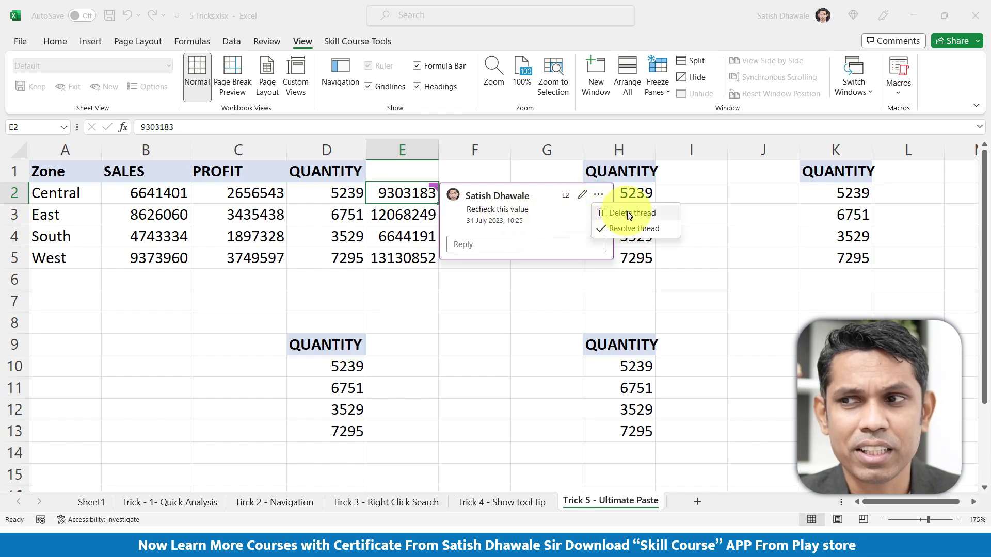
pyautogui.click(618, 214)
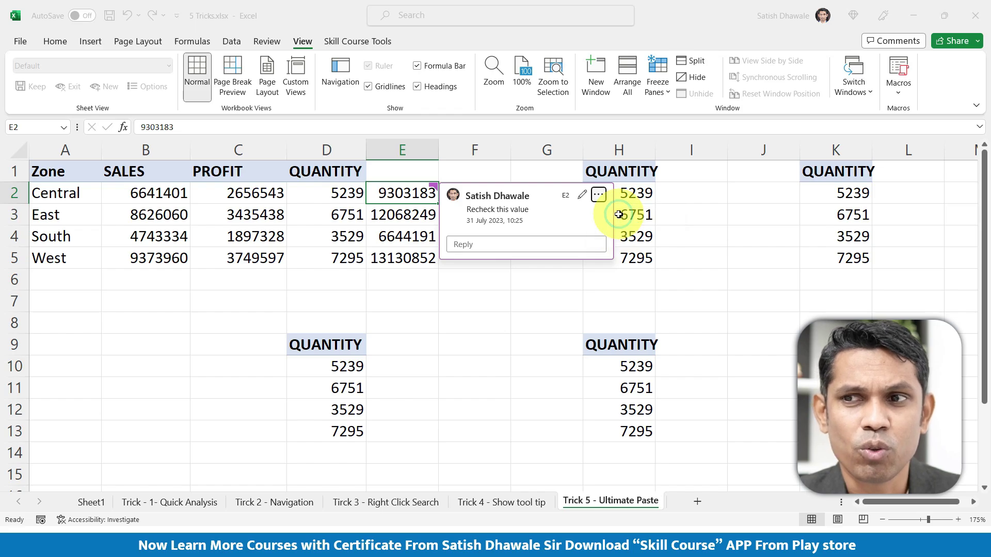
pyautogui.moveTo(406, 193); pyautogui.dragTo(407, 256)
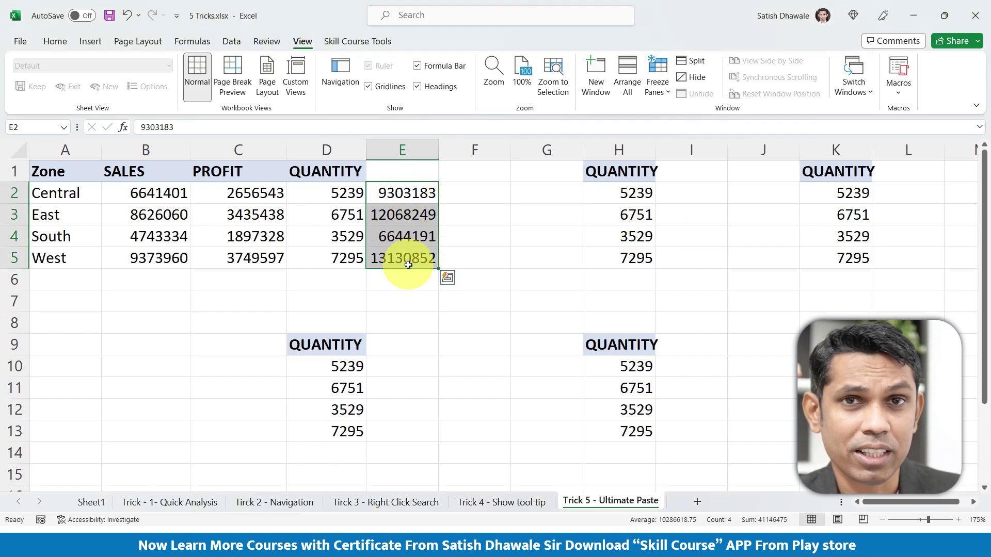
pyautogui.click(409, 236)
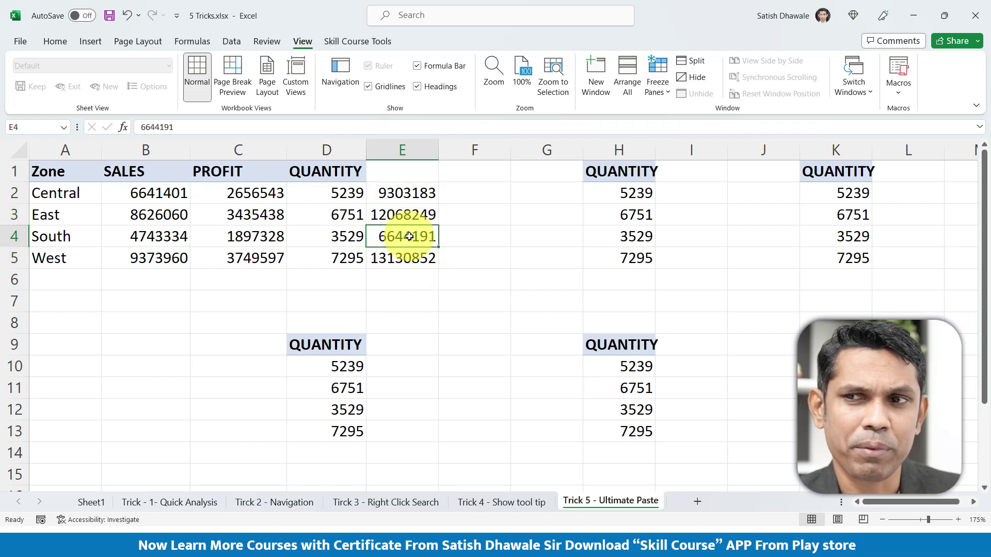
pyautogui.rightClick(410, 237)
pyautogui.click(466, 416)
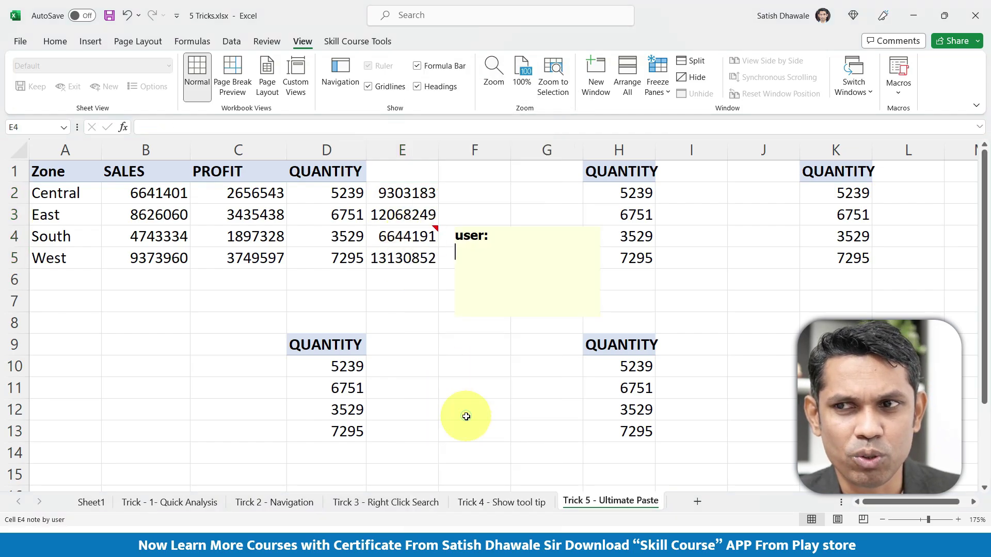
pyautogui.click(508, 252)
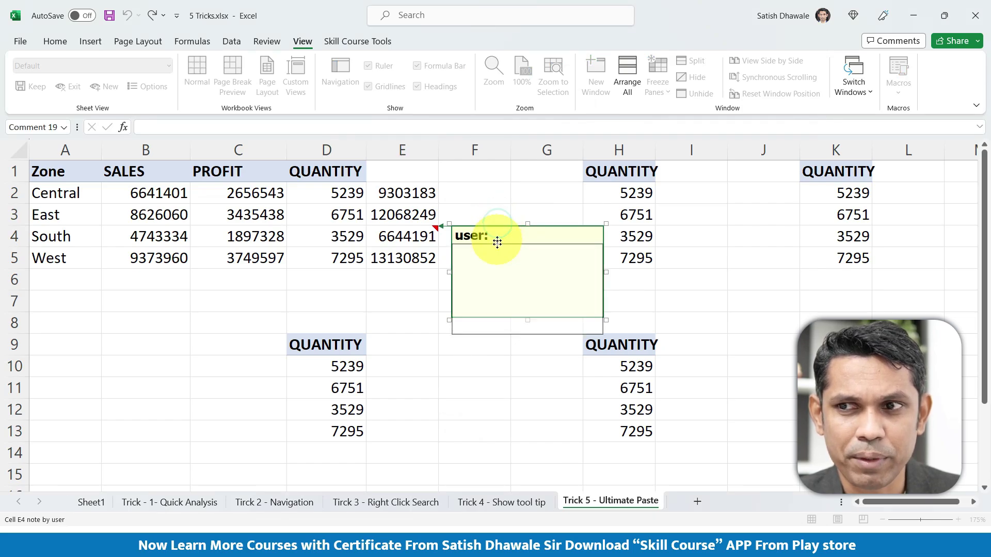
pyautogui.moveTo(497, 224); pyautogui.dragTo(495, 264)
pyautogui.rightClick(411, 232)
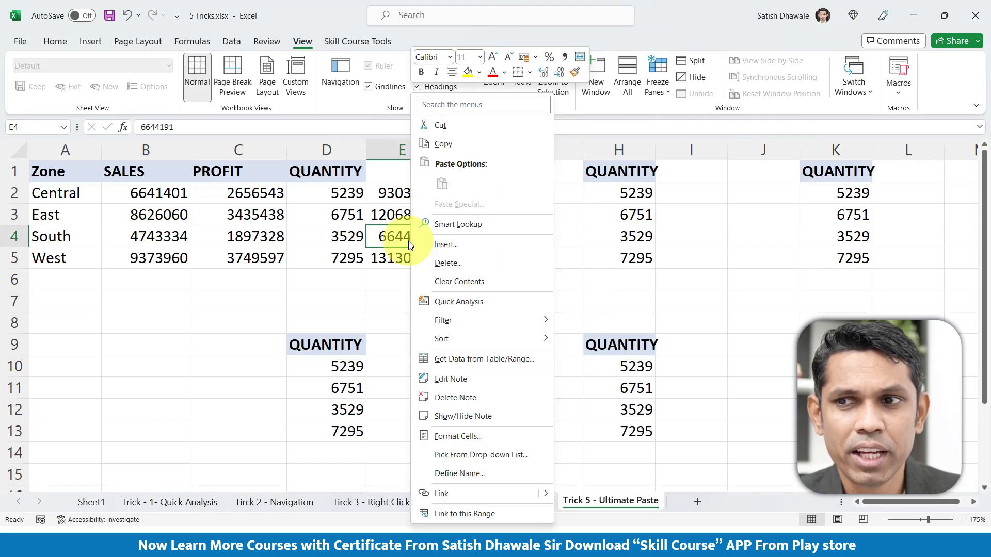
pyautogui.click(456, 398)
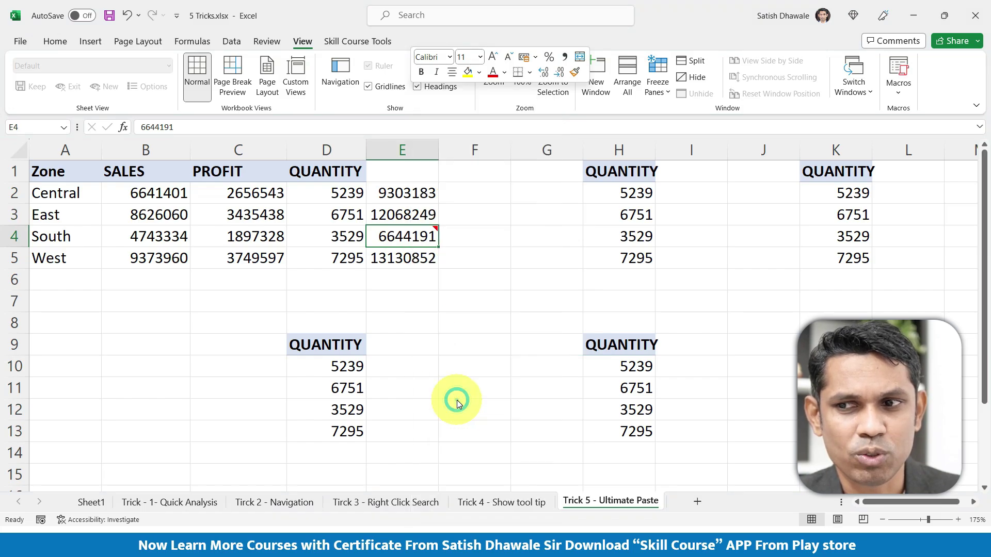